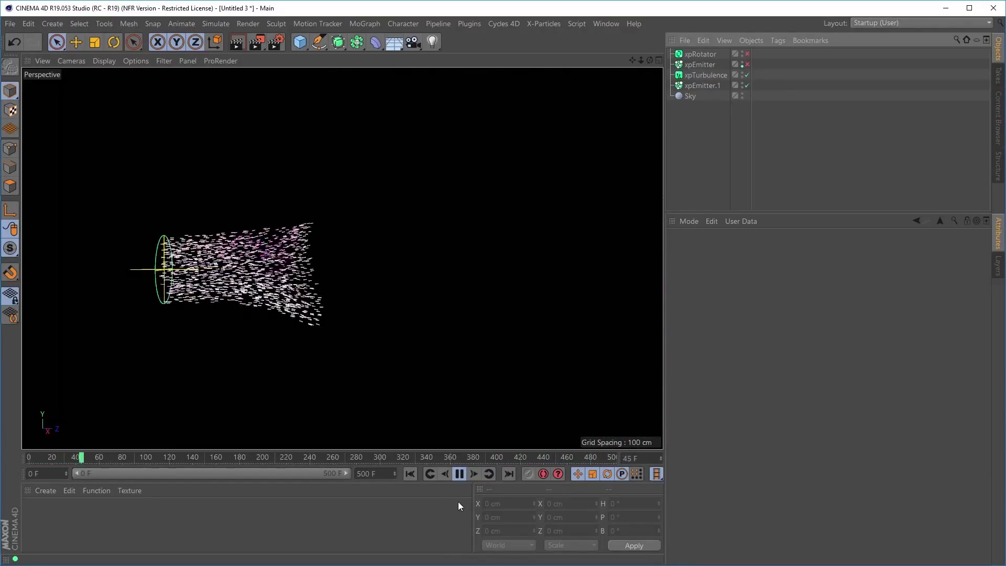
Step: Stop and rewind the animation, and turn on Show Field in the modifier field display of xpEmitter.1
click(459, 474)
click(410, 473)
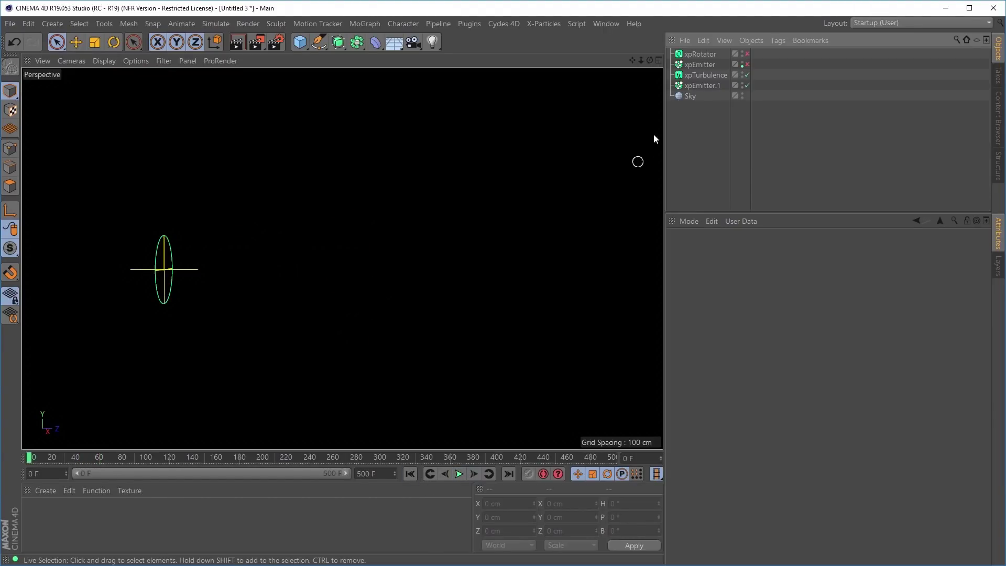
click(702, 86)
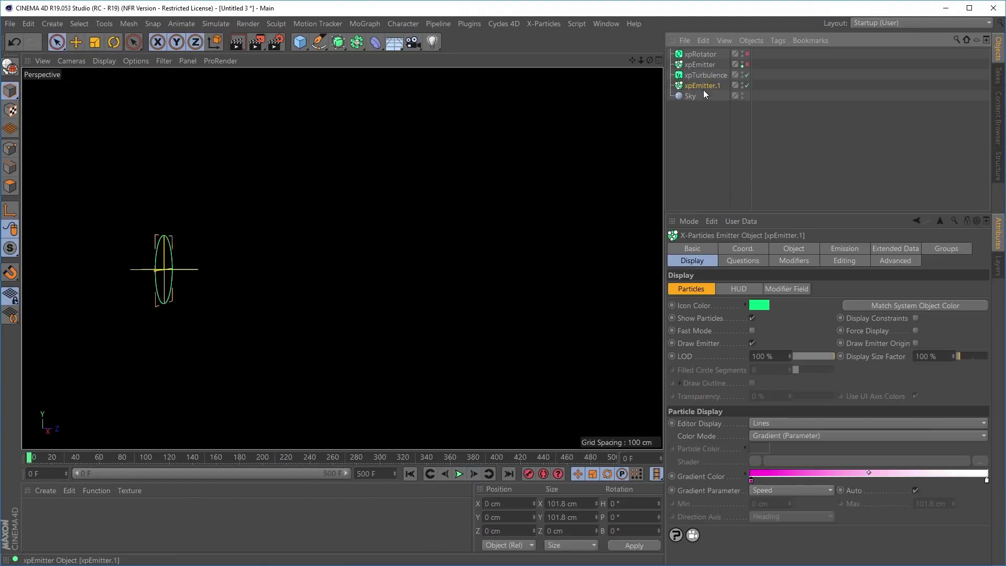
click(694, 260)
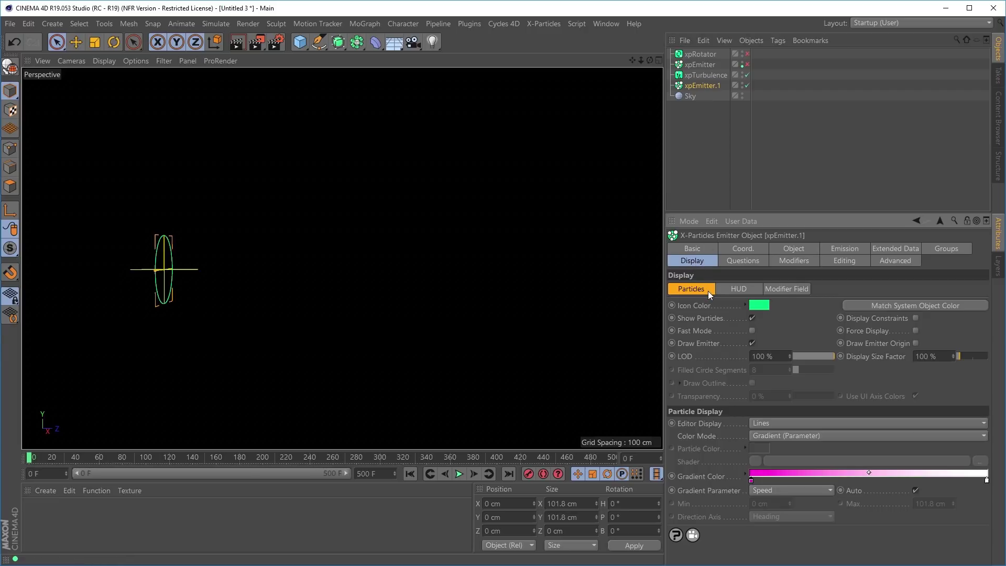
click(788, 290)
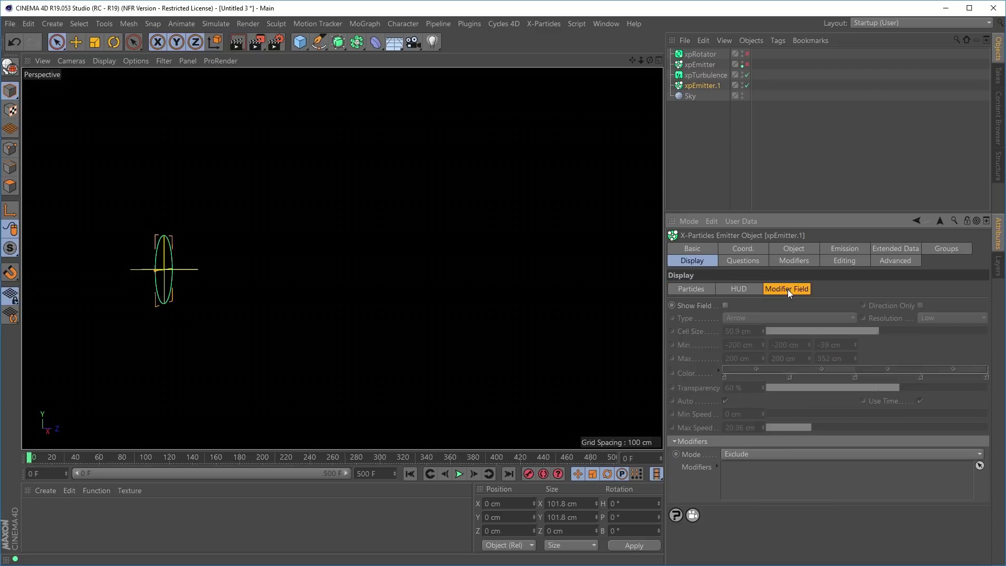
click(725, 305)
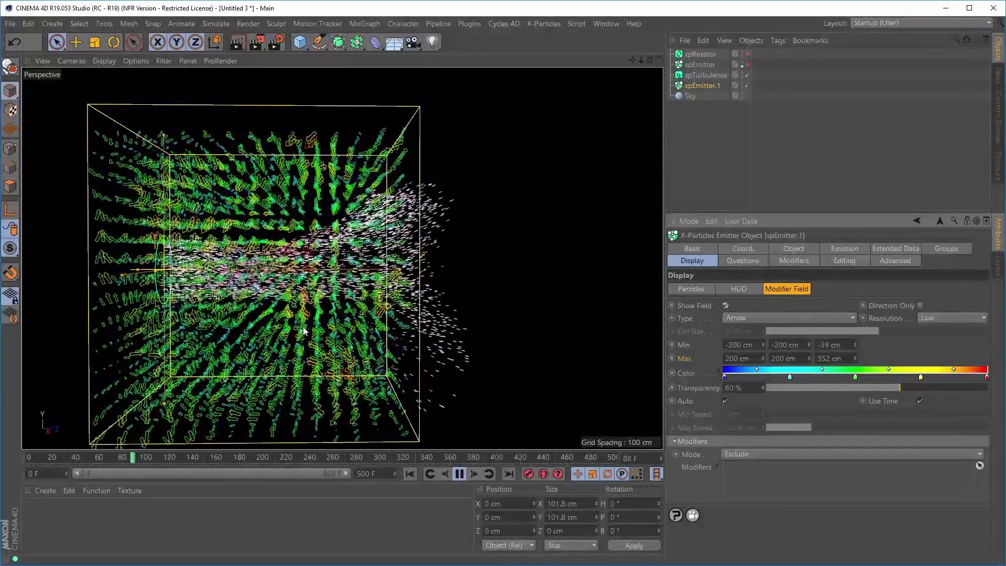
Step: On xpTurbulence, try scale 505% with frequency 10.15%, and settle on scale 46% with frequency 100%
click(704, 75)
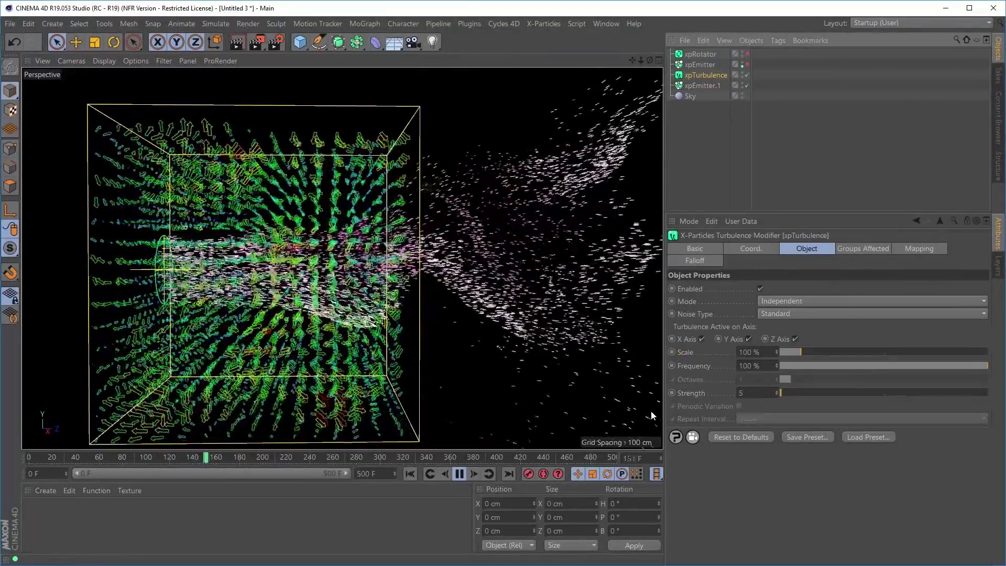
drag(810, 351, 885, 358)
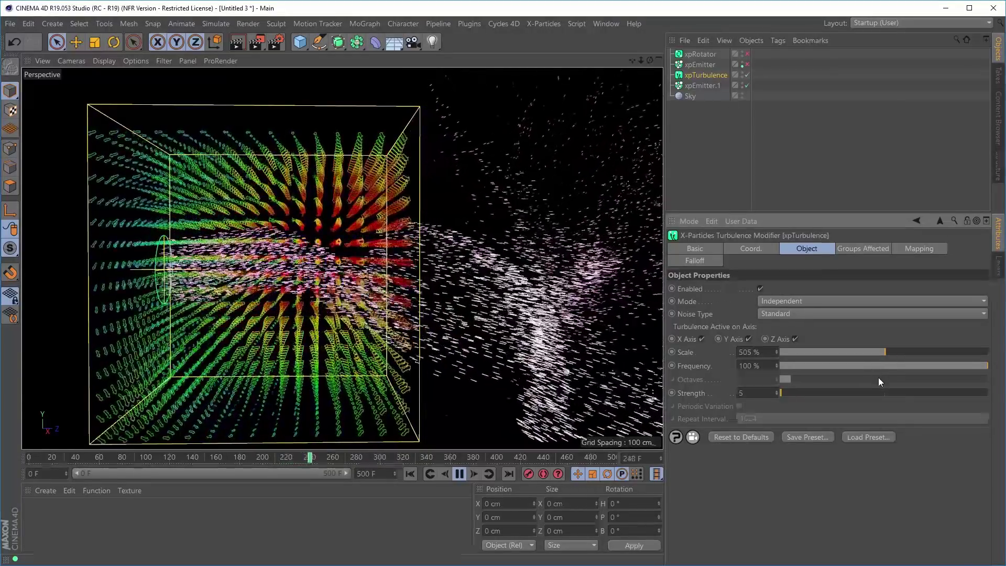
drag(932, 370, 797, 379)
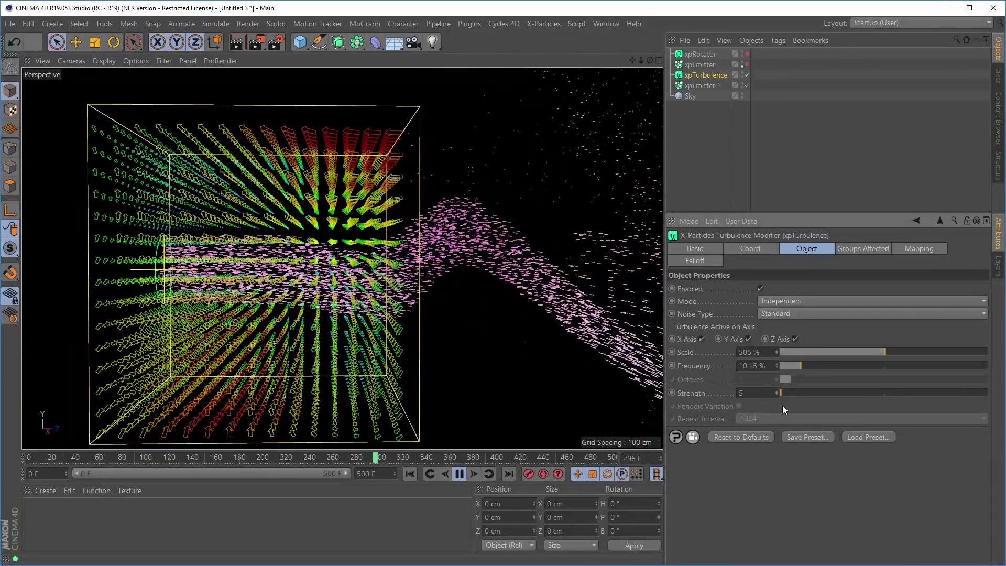
drag(832, 351, 791, 359)
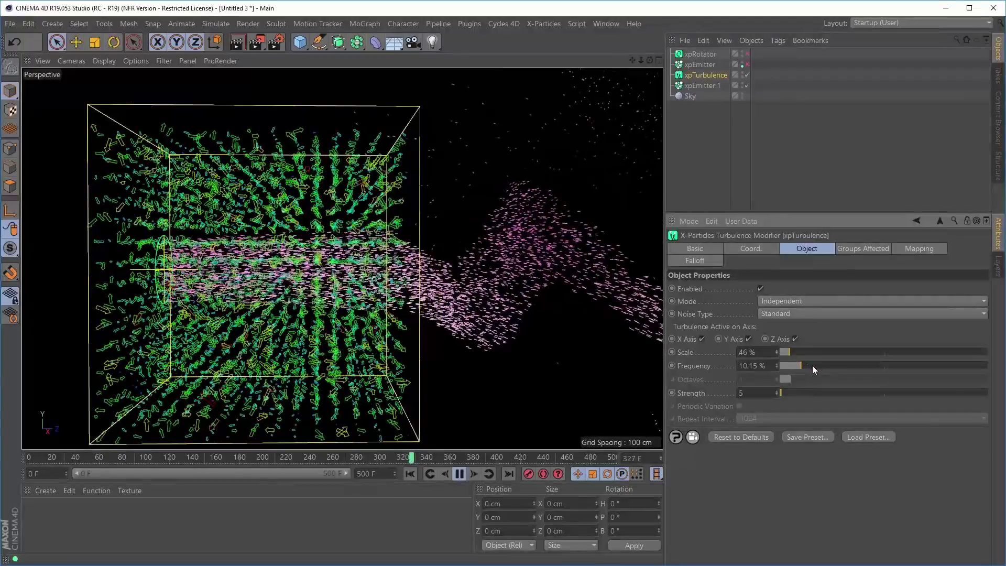
drag(867, 369, 976, 385)
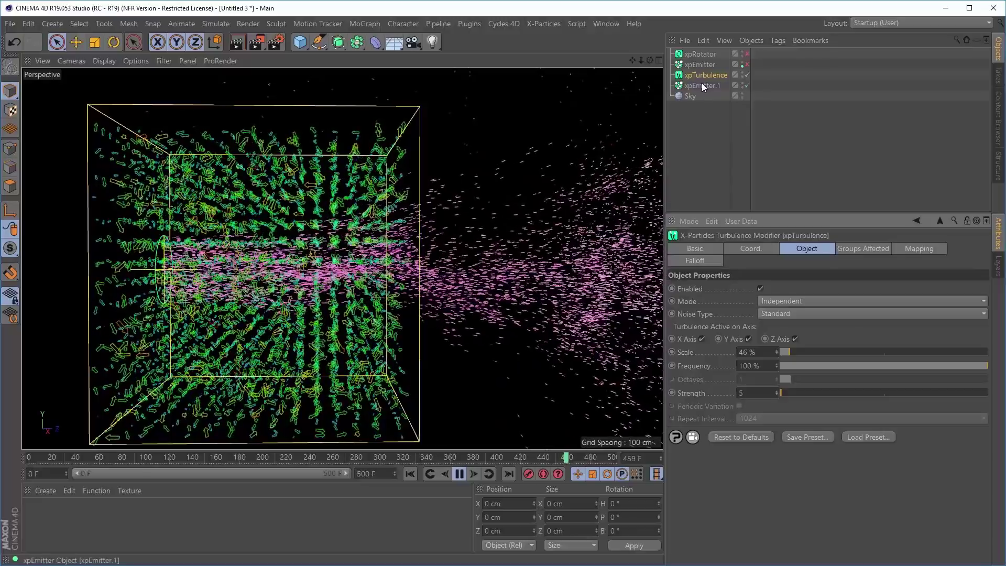
Step: Change the modifier field type of xpEmitter.1 to Line
click(701, 85)
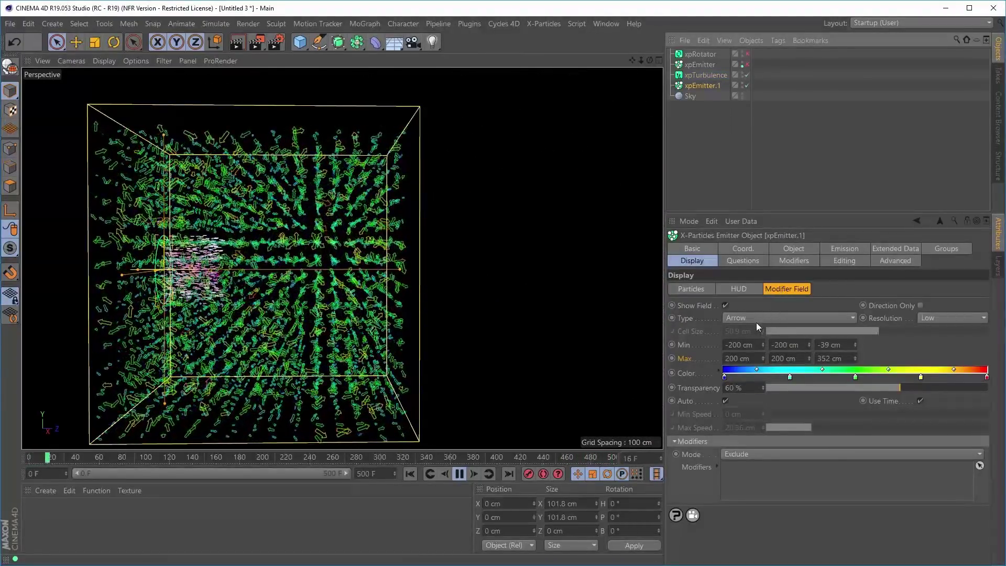
click(757, 318)
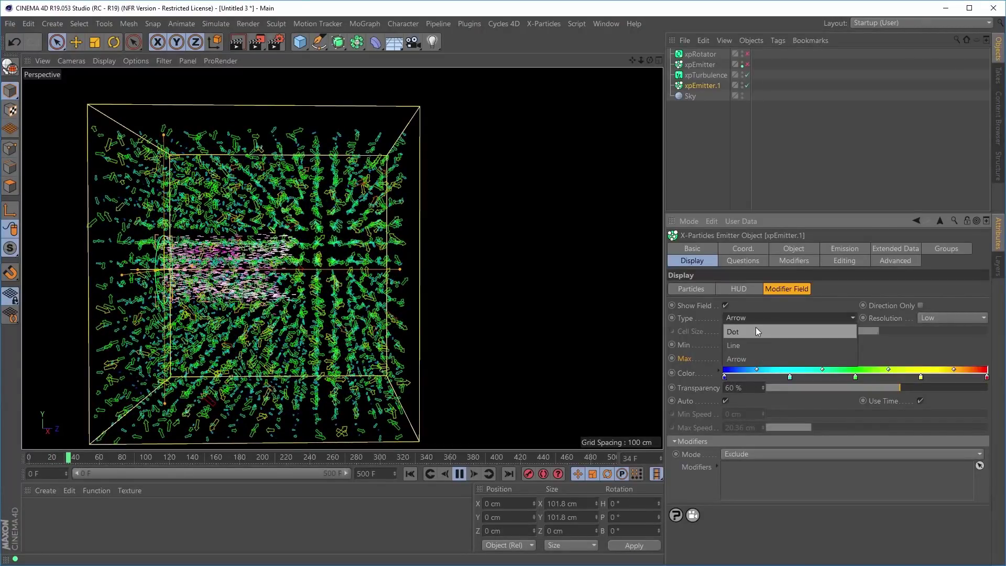
click(750, 345)
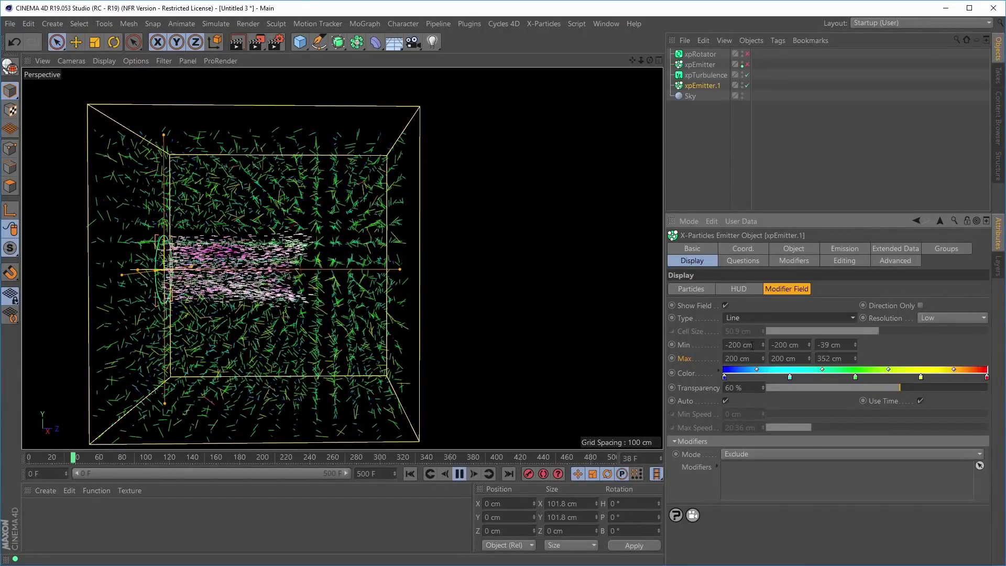
Step: Try the High resolution for the modifier field of xpEmitter.1 and return it to Low
click(935, 320)
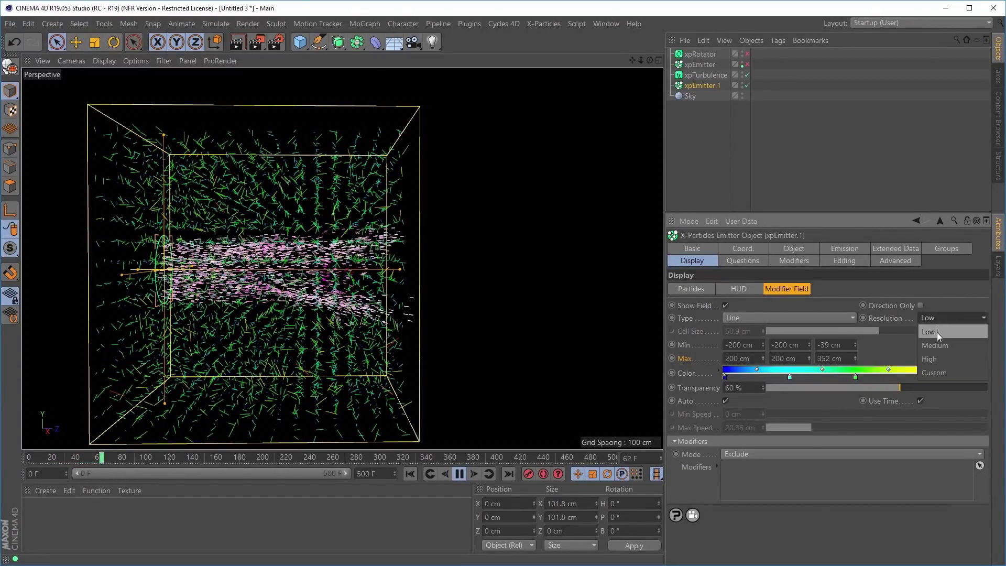
click(932, 359)
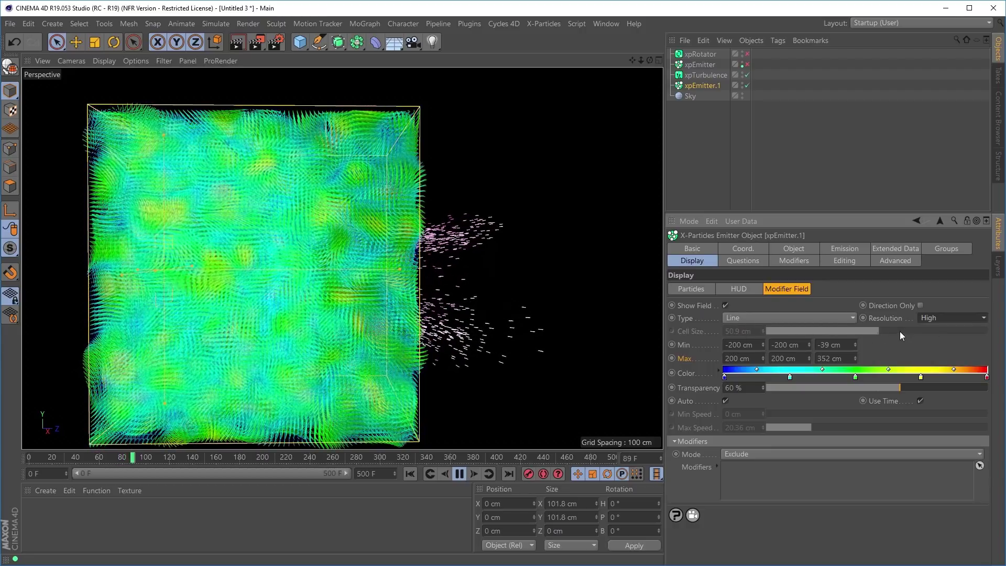
click(943, 317)
click(927, 335)
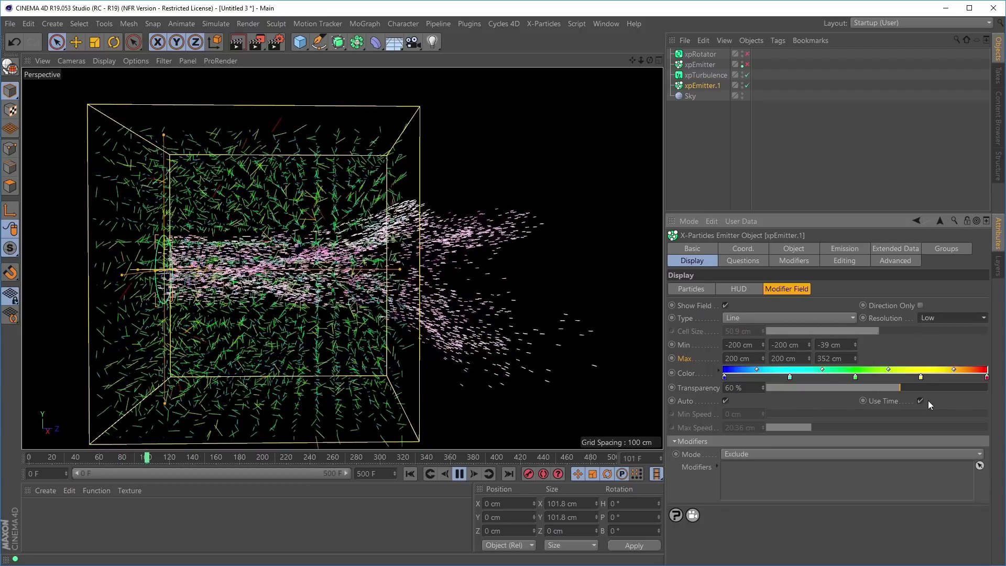
Step: Set the modifier field's transparency to 77% and stop the playback
drag(904, 387, 857, 401)
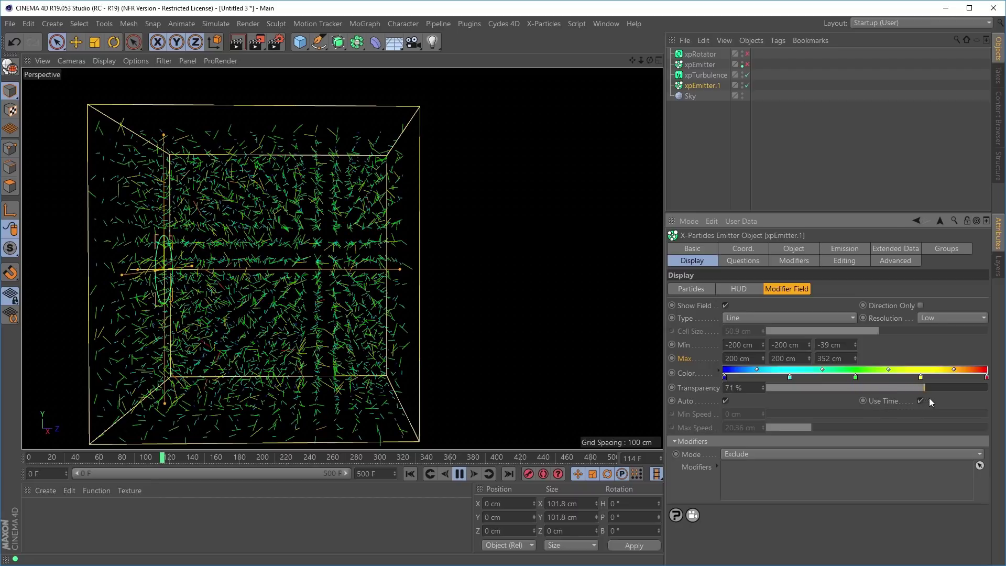
click(459, 473)
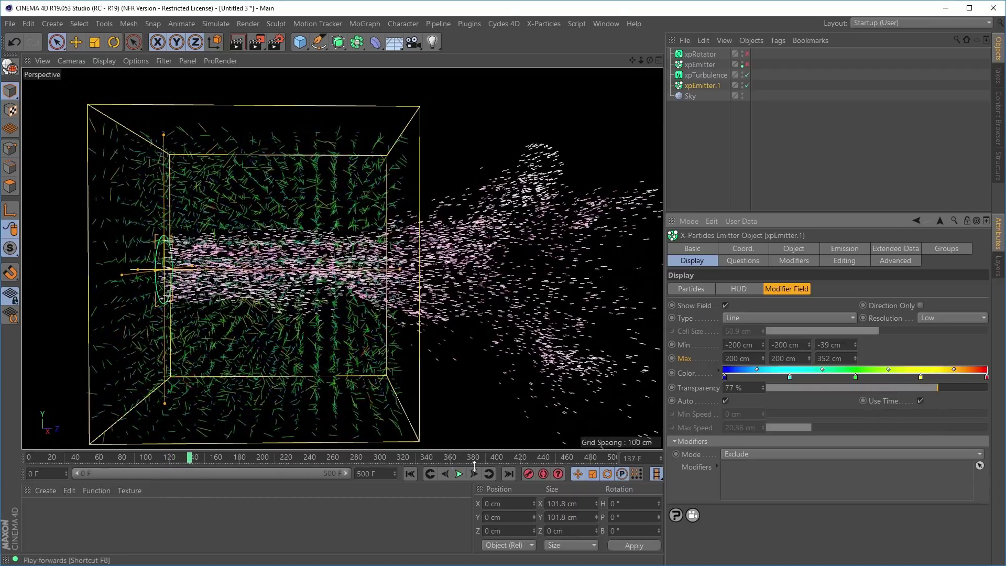
Step: Disable xpTurbulence and xpEmitter.1, and enable xpRotator and xpEmitter instead
click(746, 75)
click(747, 85)
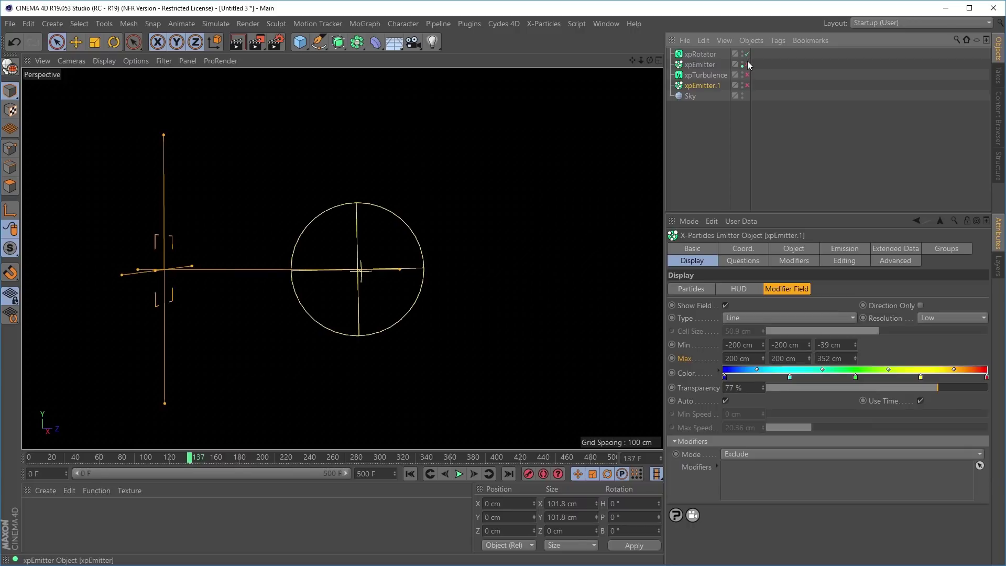
click(747, 64)
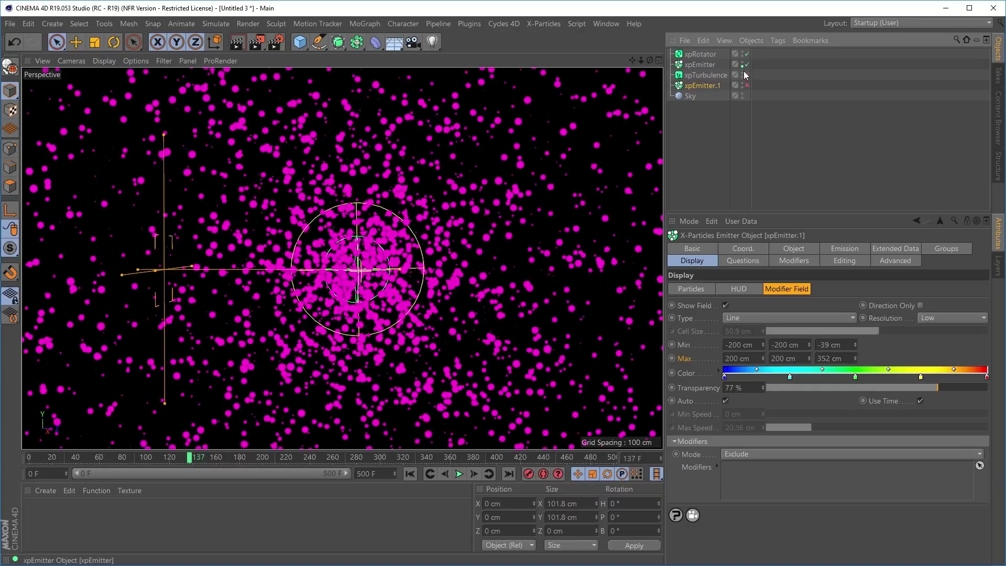
Step: Play the rotator simulation from the first frame to examine the particle motion, and rewind it
click(409, 473)
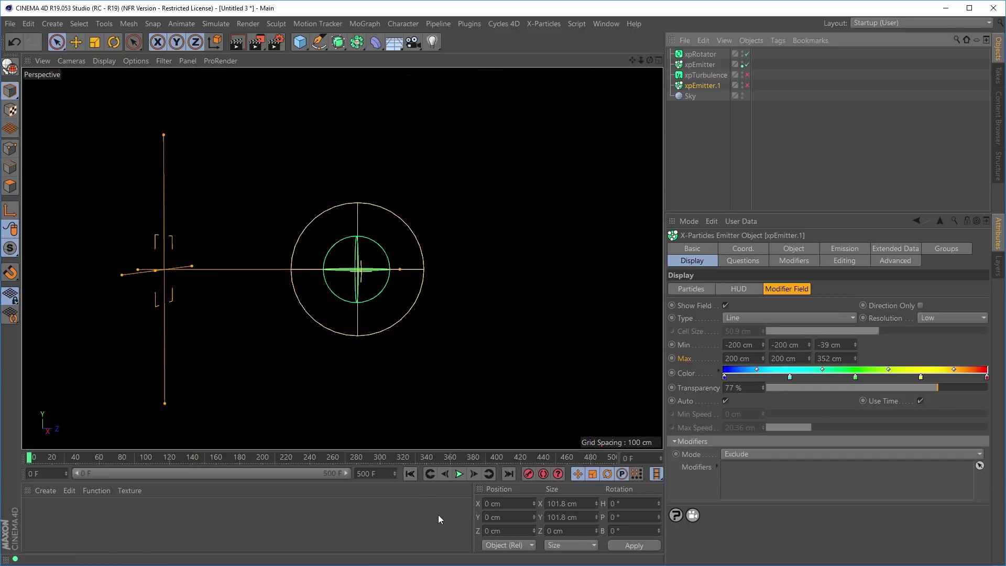
click(459, 474)
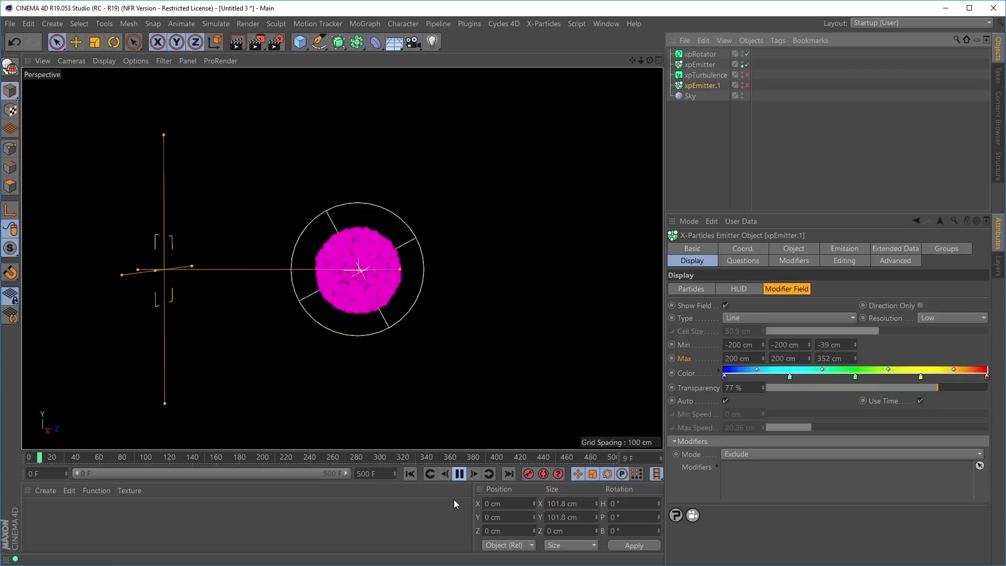
click(458, 474)
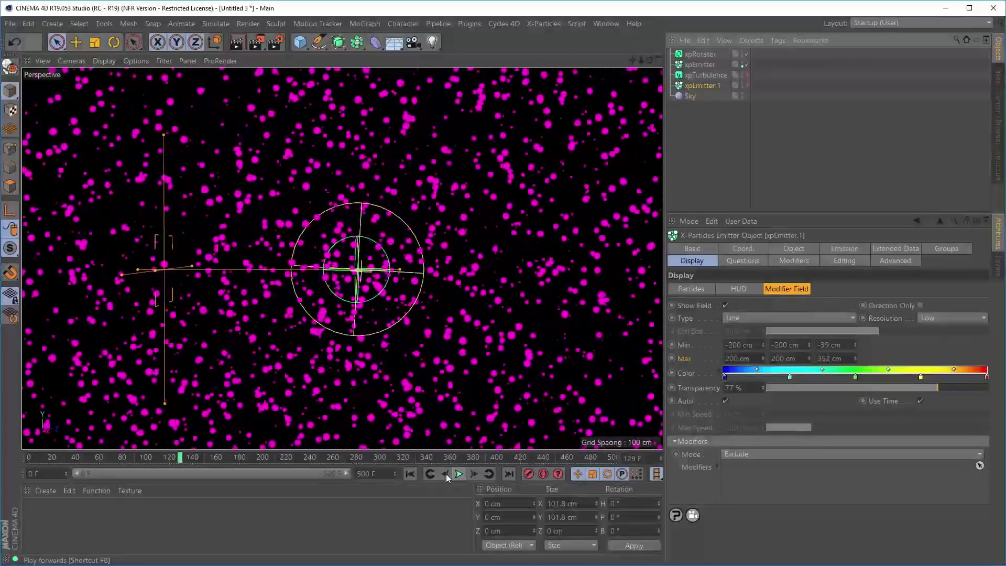
click(409, 474)
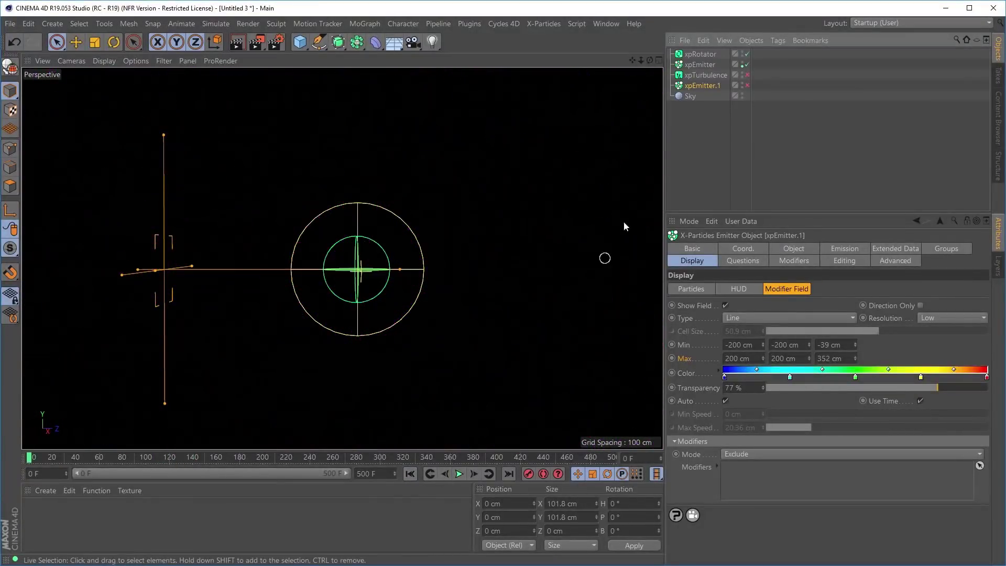
Step: Turn on Show Field in the modifier field display of xpEmitter
click(700, 65)
click(785, 289)
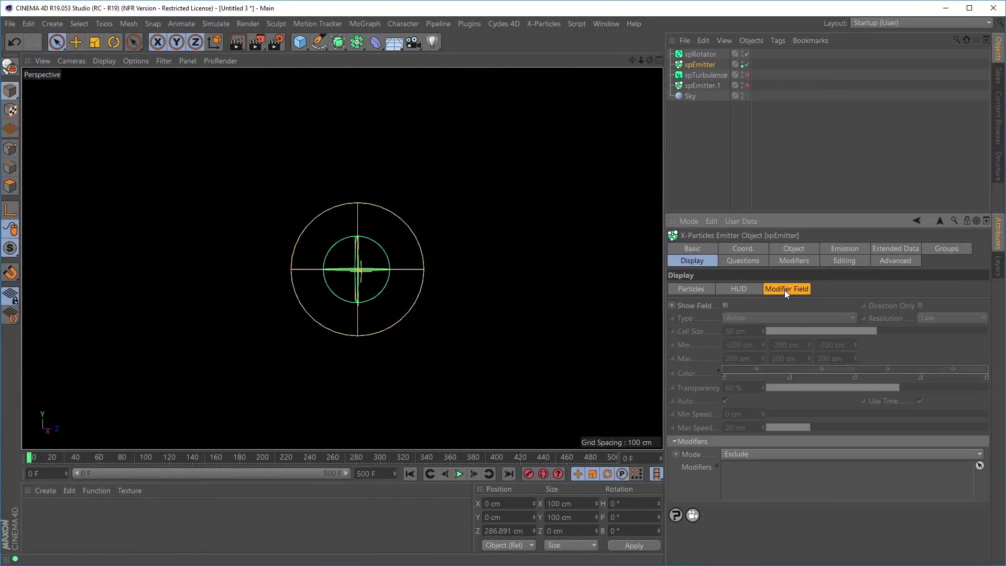
click(725, 305)
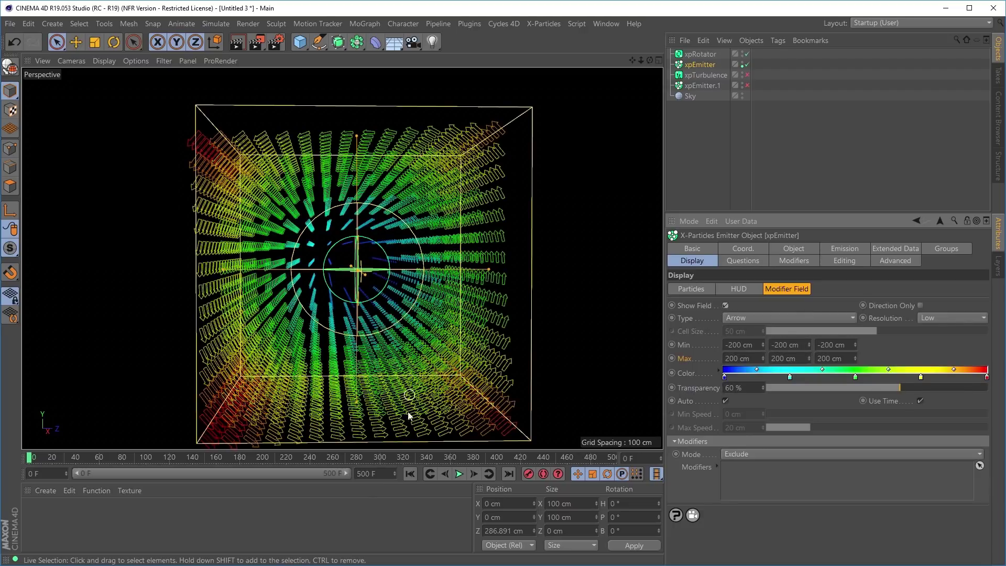
Step: Play the simulation with the rotator's modifier field shown, stop it and return to the first frame
click(458, 474)
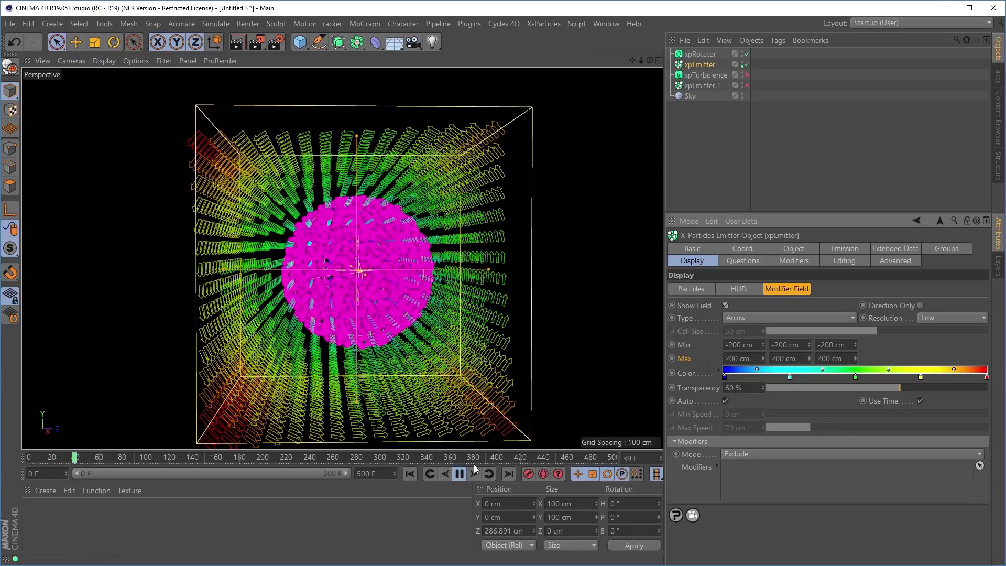
click(459, 474)
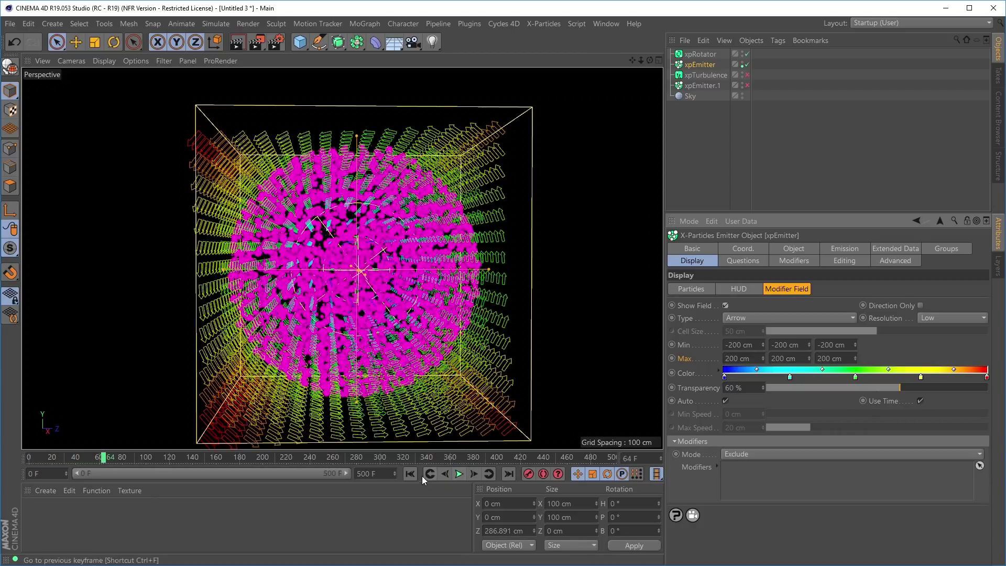
click(410, 474)
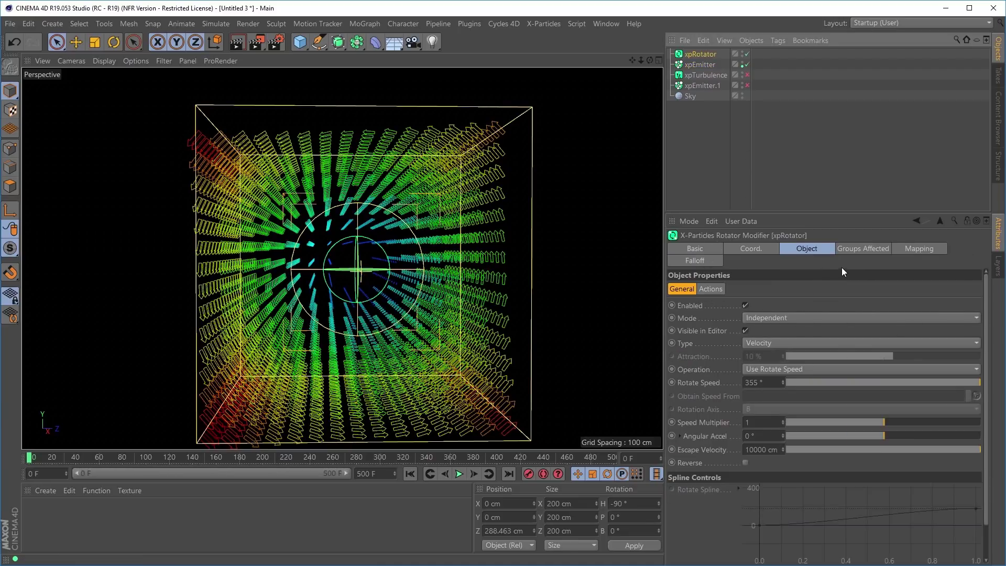
Step: Give xpRotator a Sphere falloff shape and adjust the falloff's scale
click(708, 260)
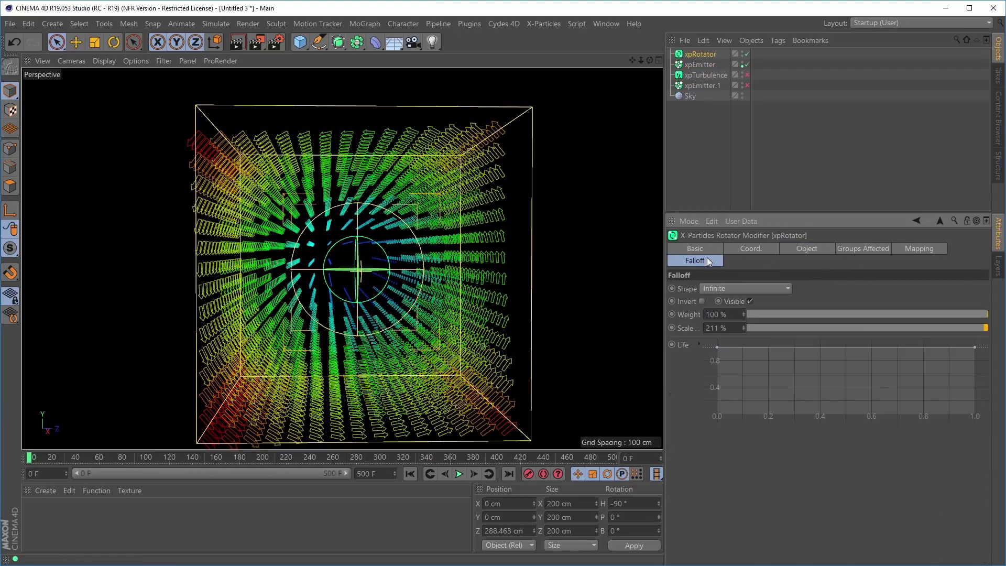
click(727, 290)
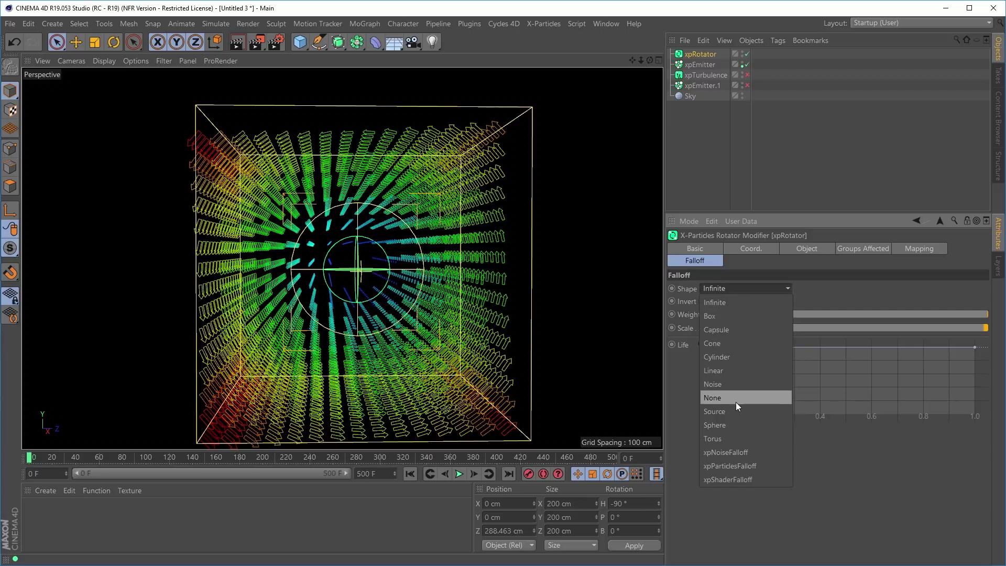
click(719, 424)
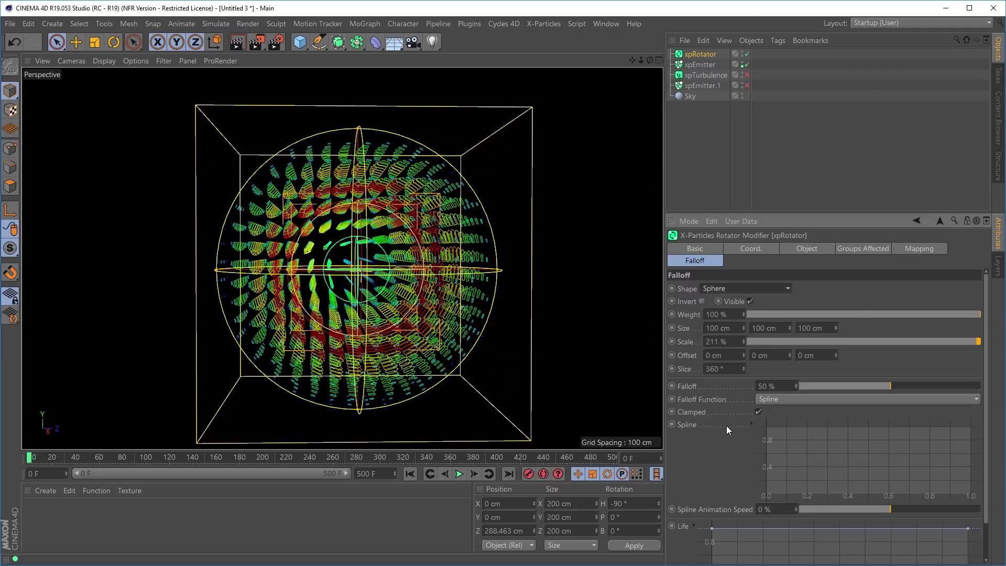
mouse_move(741, 341)
mouse_down()
mouse_move(742, 387)
mouse_move(747, 332)
mouse_move(740, 393)
mouse_move(749, 337)
mouse_move(743, 381)
mouse_move(751, 358)
mouse_up()
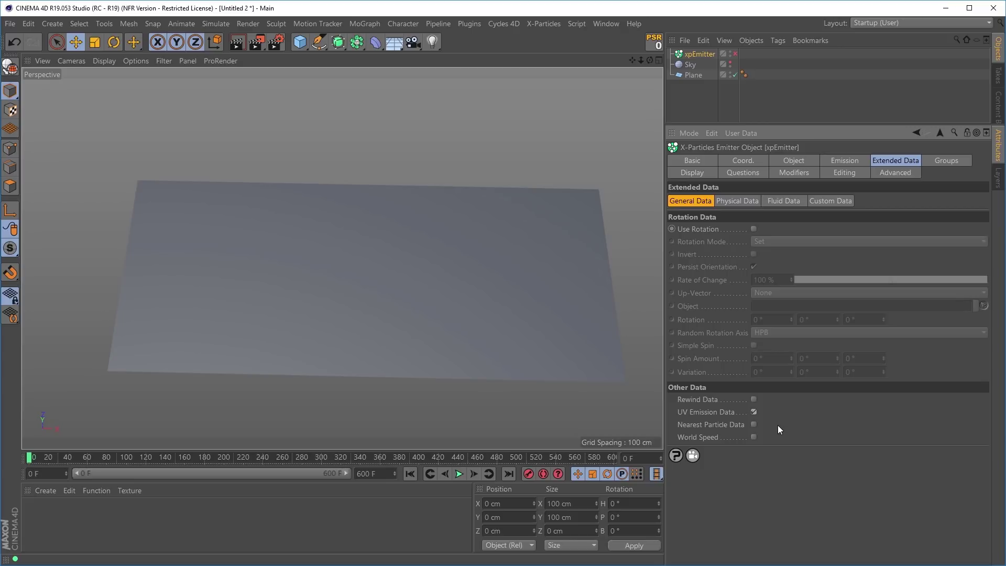
Step: In the scene with the large flat plane, select the Plane object to examine its object properties
alt+drag(437, 280, 444, 294)
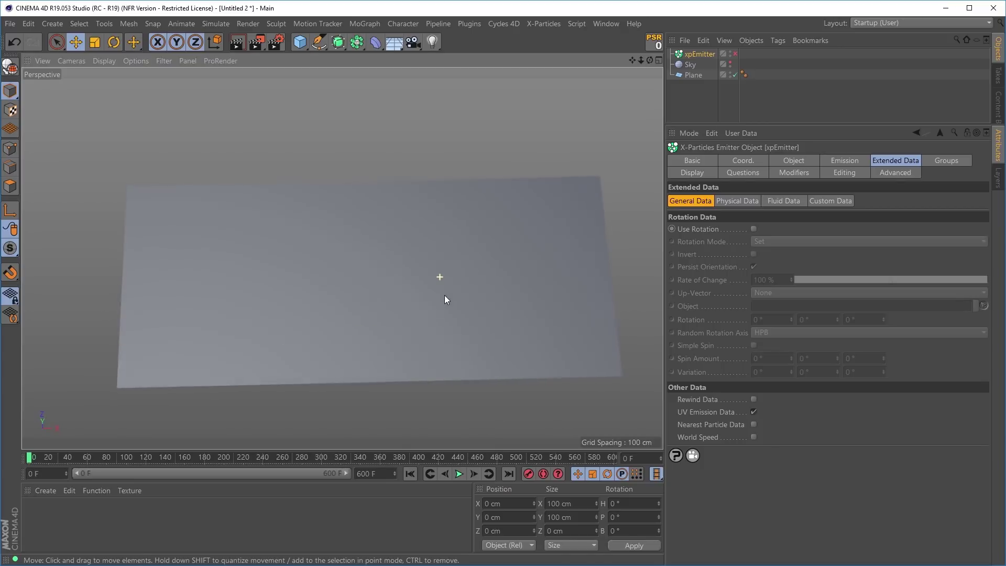
click(694, 76)
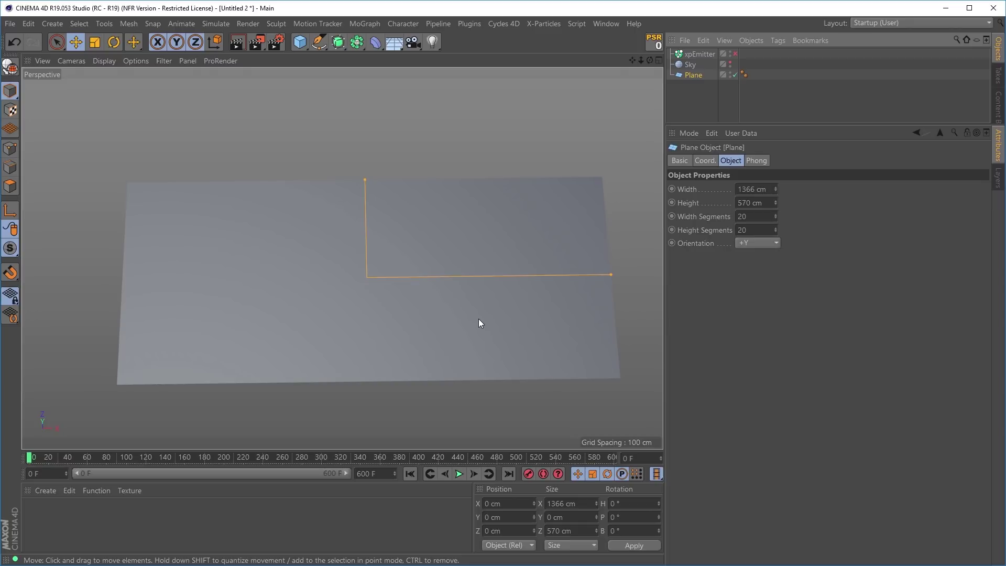
Step: Apply a new material to the Plane and leave Luminance as its only enabled channel
double_click(58, 516)
drag(30, 526, 215, 339)
double_click(35, 514)
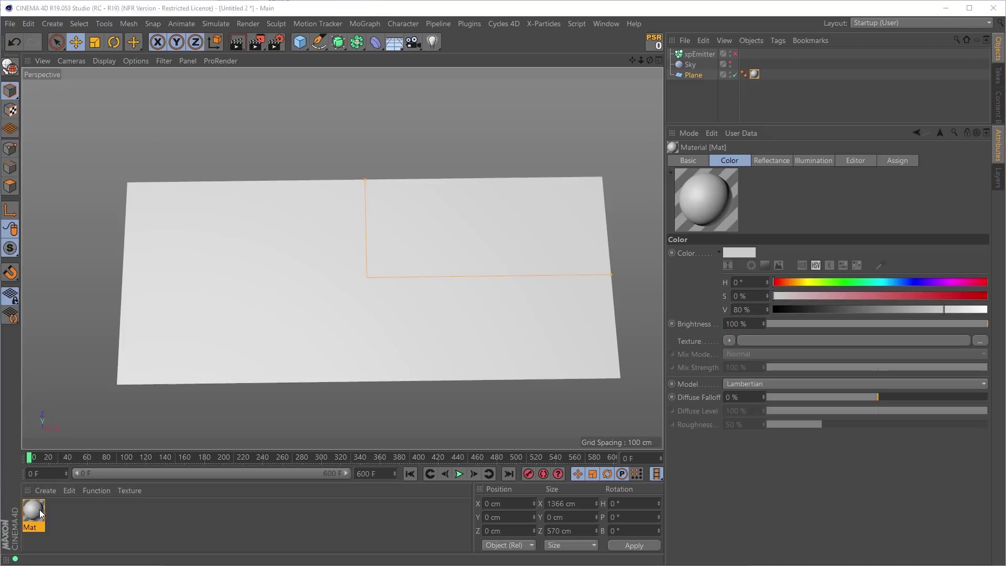
click(95, 113)
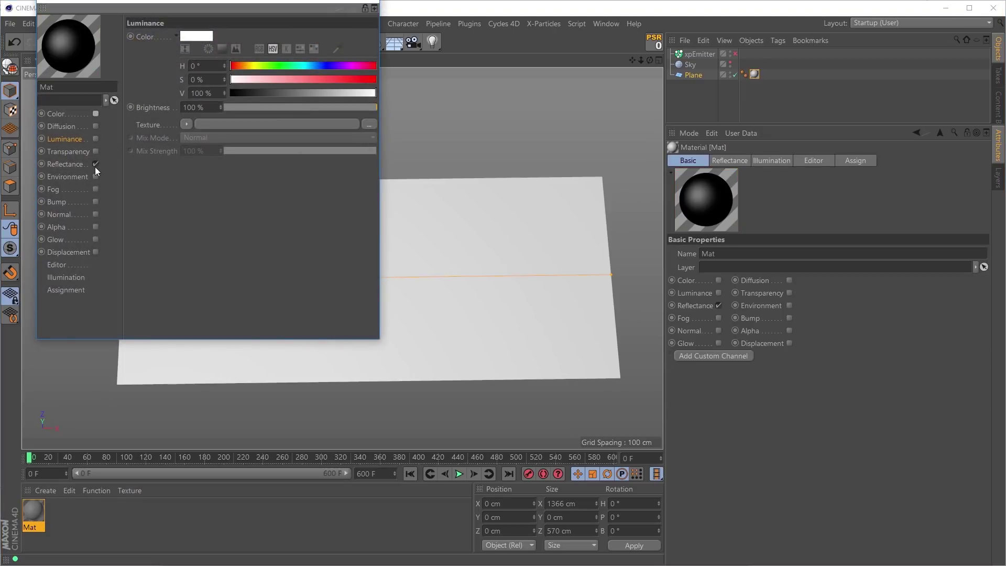
click(95, 163)
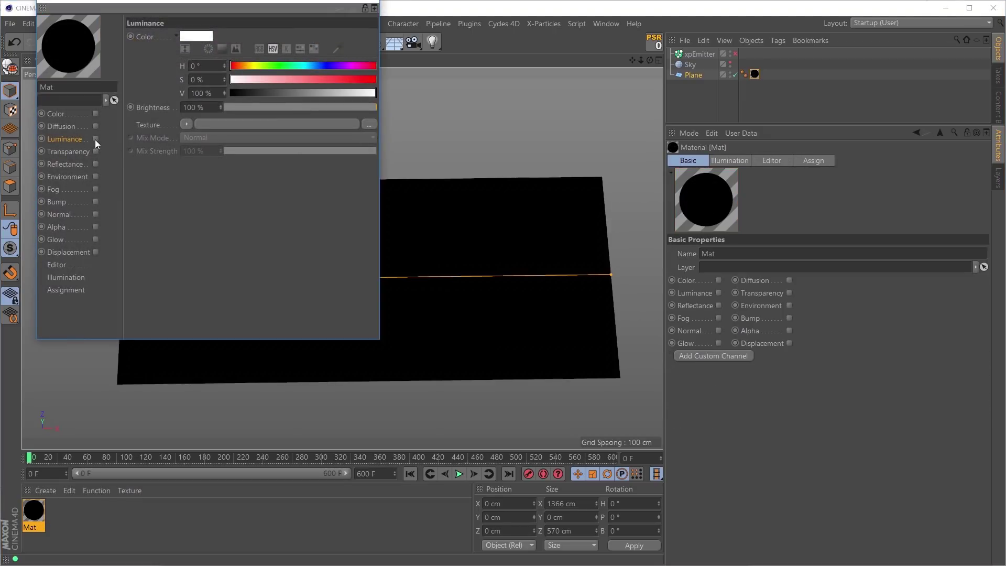
click(96, 138)
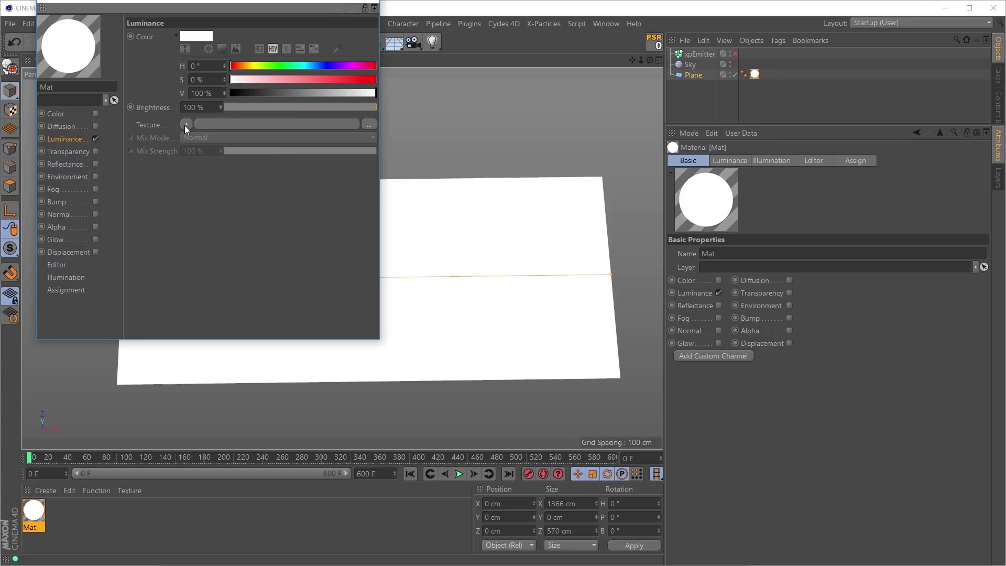
Step: Load the fmx_2018 presentation teaser video (1366x570) as the material's Luminance texture, copying the file to the project location
click(186, 125)
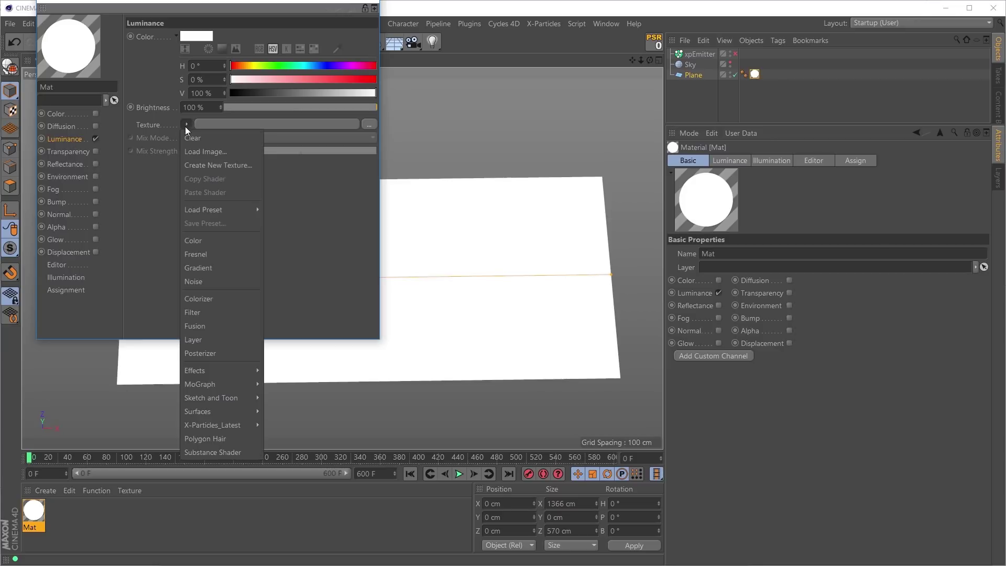
click(203, 152)
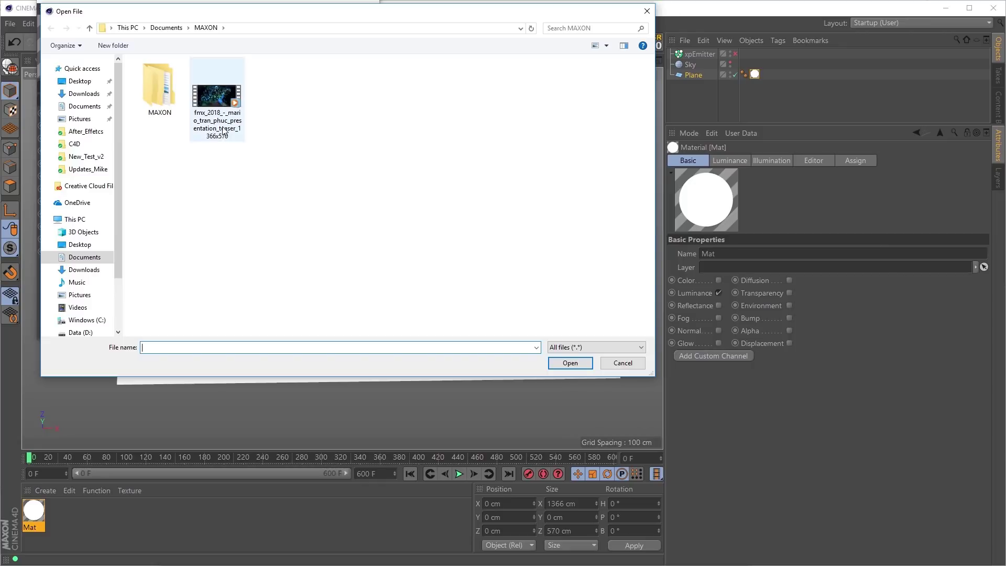
click(220, 100)
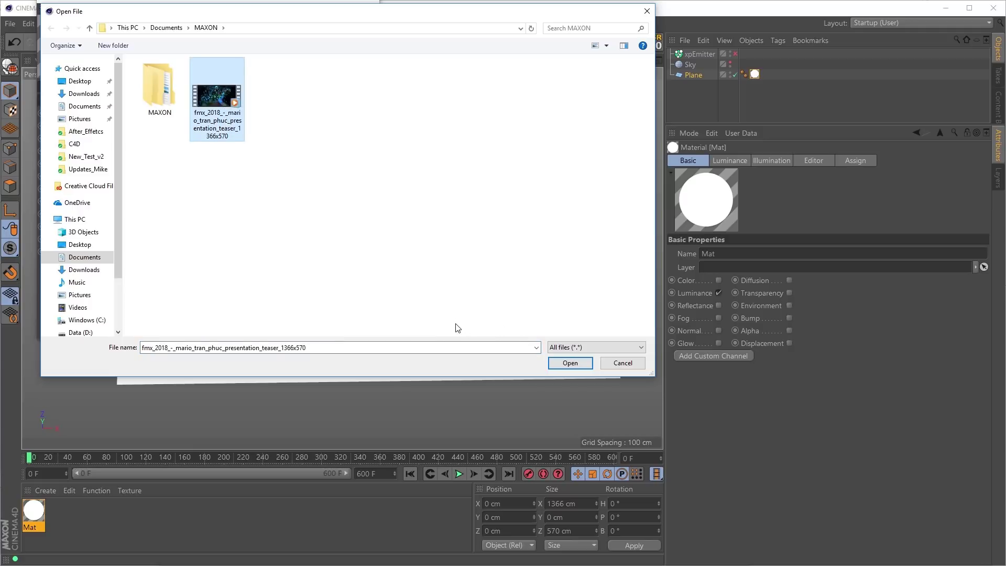
click(570, 364)
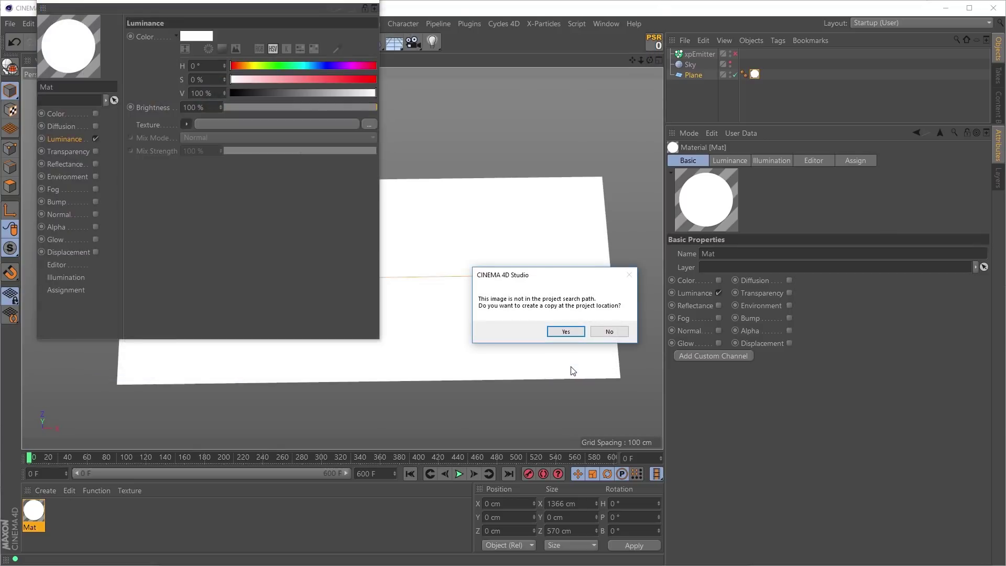
click(565, 331)
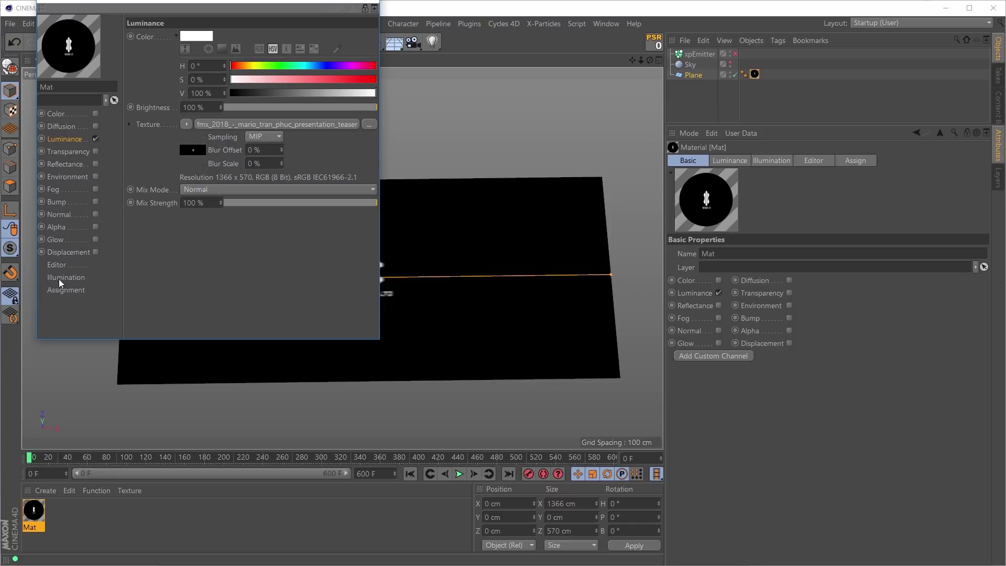
Step: Turn on Animate Preview for the material, set its texture preview size to 1024x1024 and close the material editor
click(64, 264)
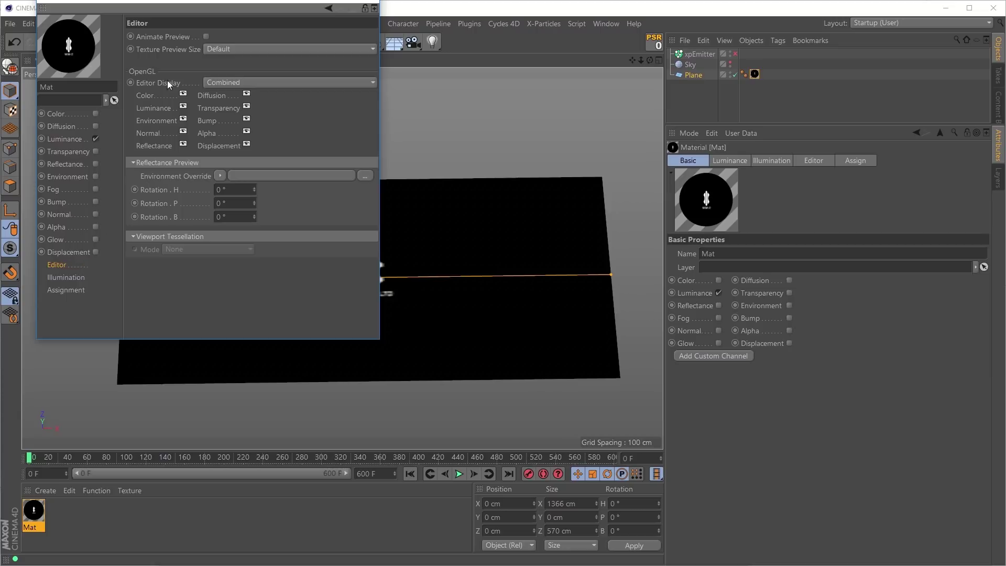
click(206, 37)
click(222, 50)
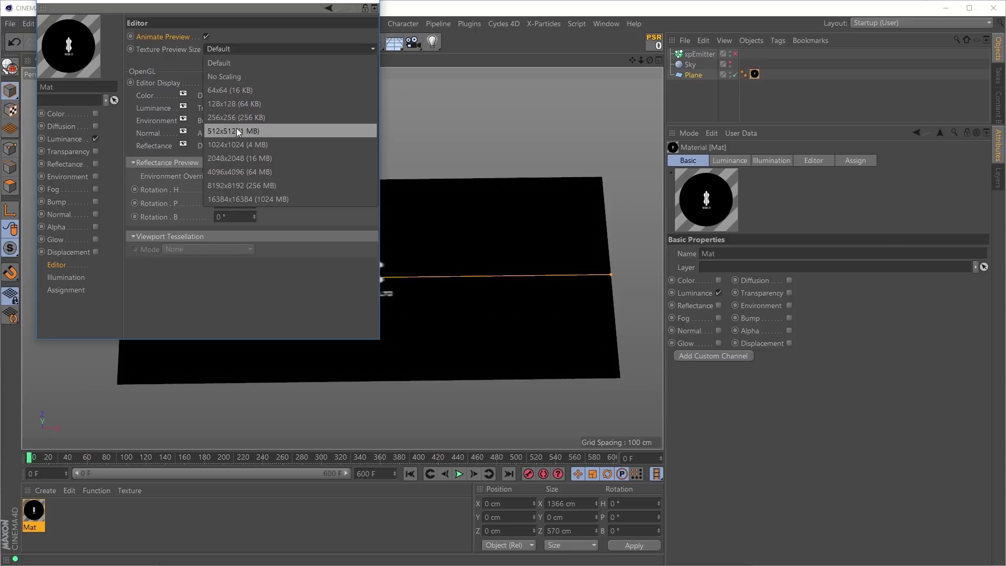
click(230, 145)
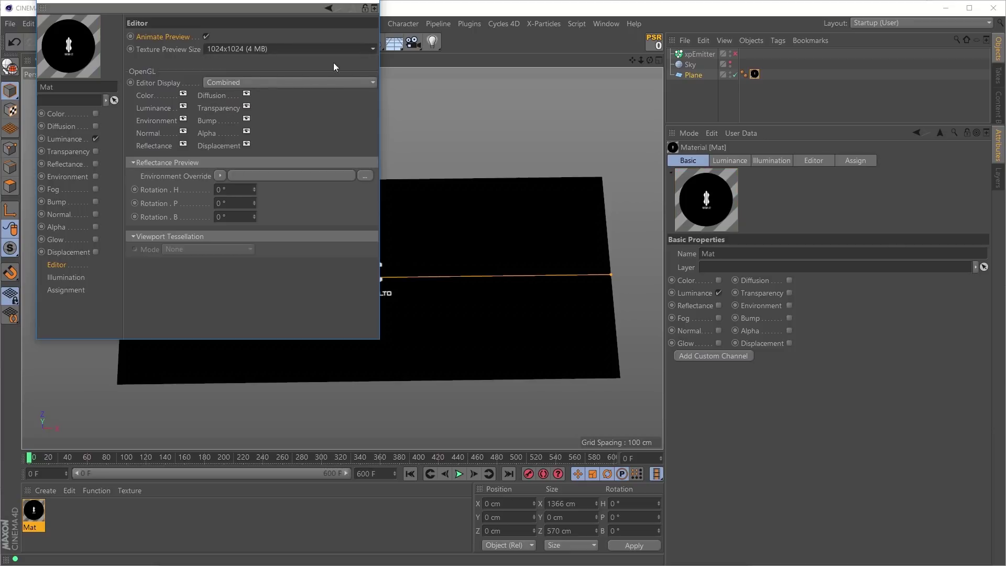
click(371, 5)
Step: Play the animation to check the video on the Plane, stop it and return to the first frame
mouse_move(382, 295)
alt+mouse_down()
mouse_move(400, 278)
mouse_move(393, 284)
alt+mouse_up()
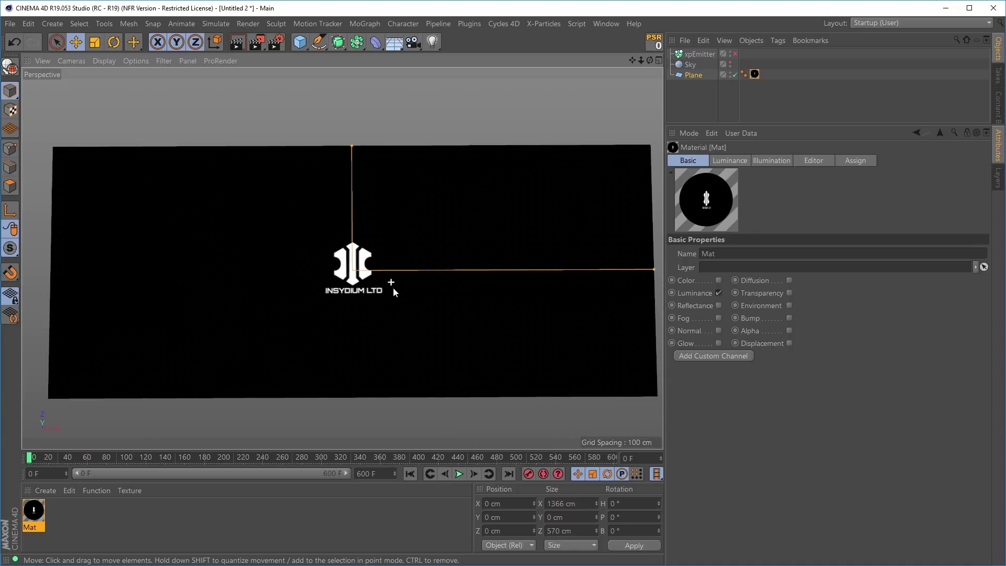
click(458, 474)
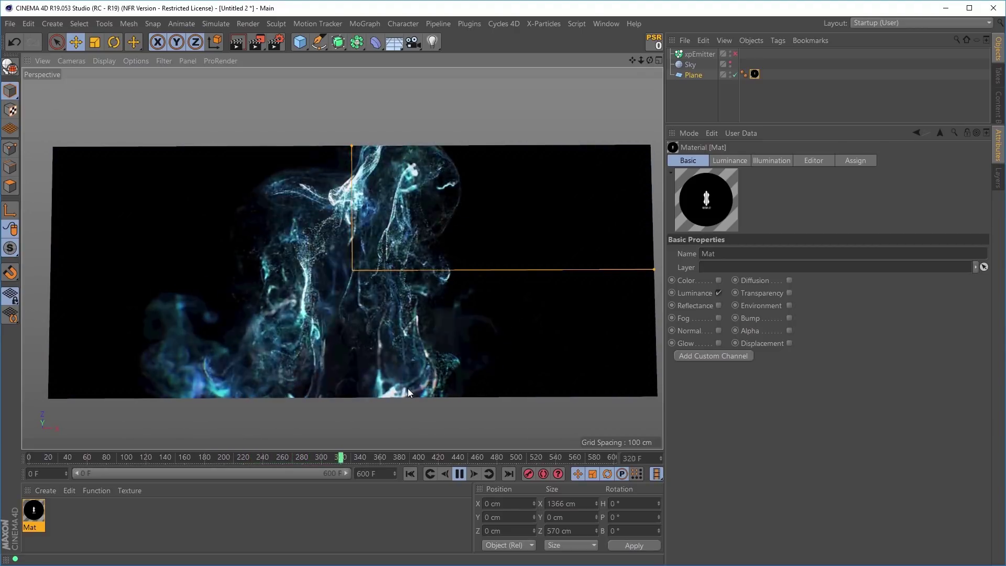
mouse_move(420, 337)
alt+mouse_down()
mouse_move(408, 262)
mouse_move(417, 204)
mouse_move(410, 329)
alt+mouse_up()
click(460, 473)
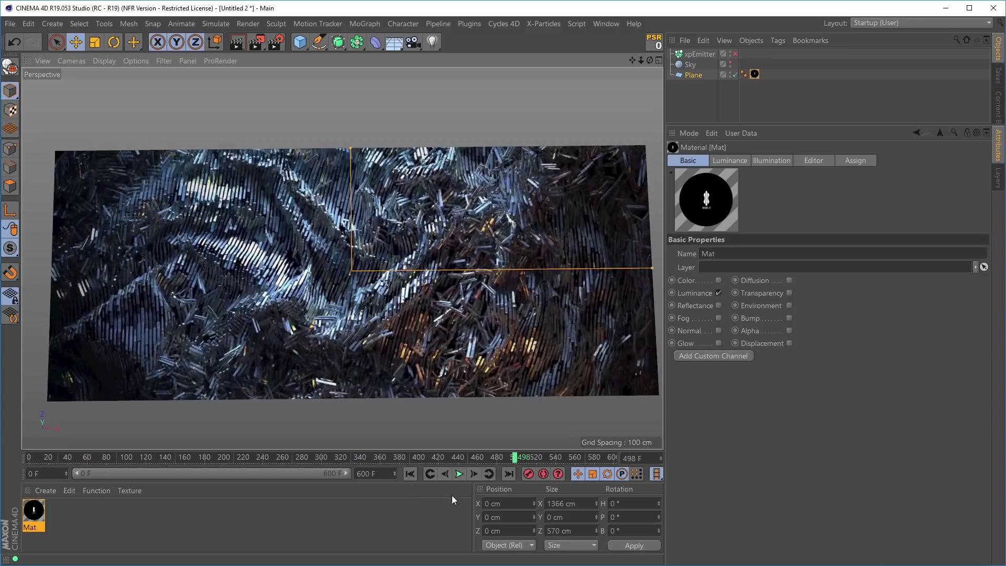
click(411, 473)
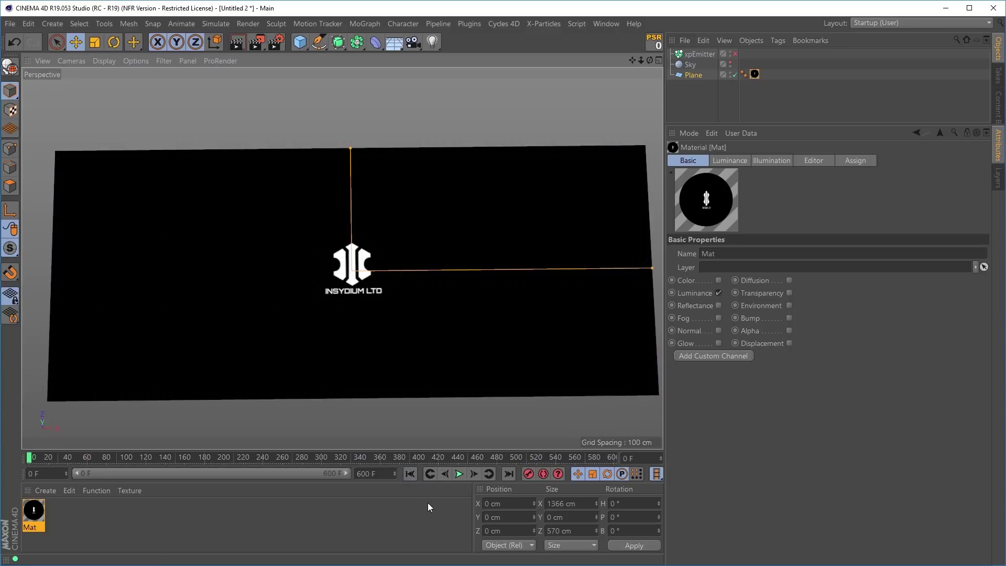
Step: Enable xpEmitter and set its emitter shape to Object with the Plane as the source object
click(697, 53)
click(735, 54)
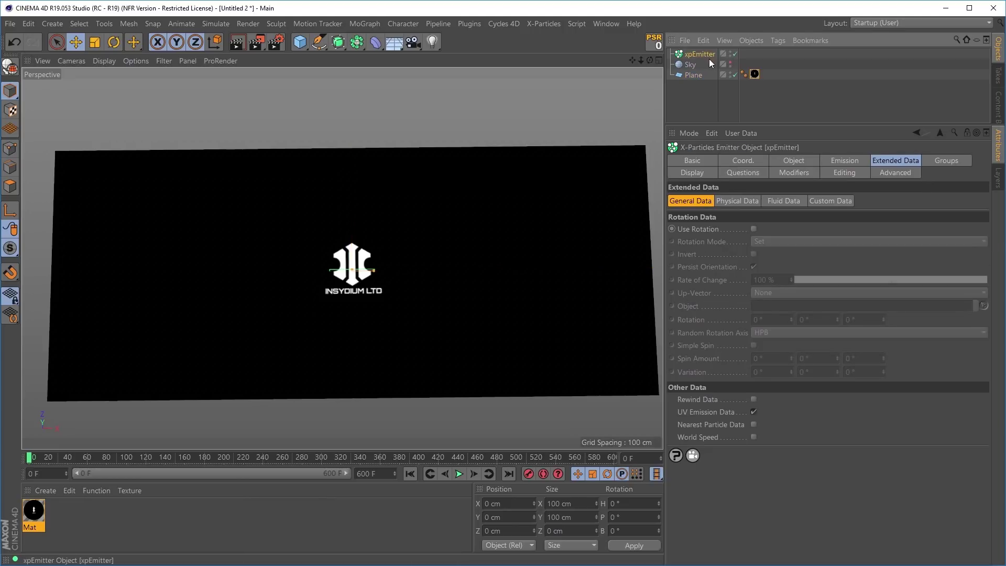
click(787, 160)
click(753, 216)
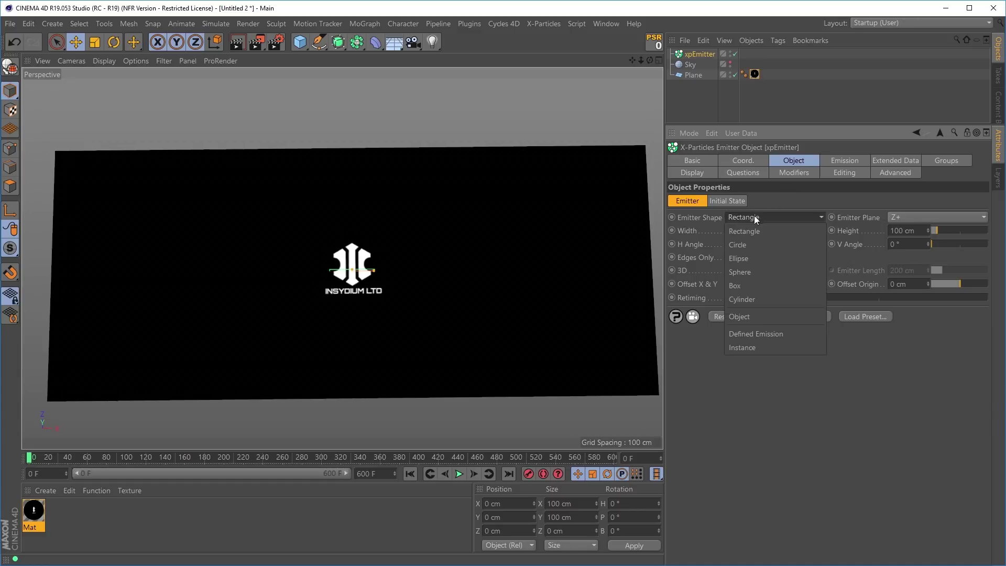
click(747, 316)
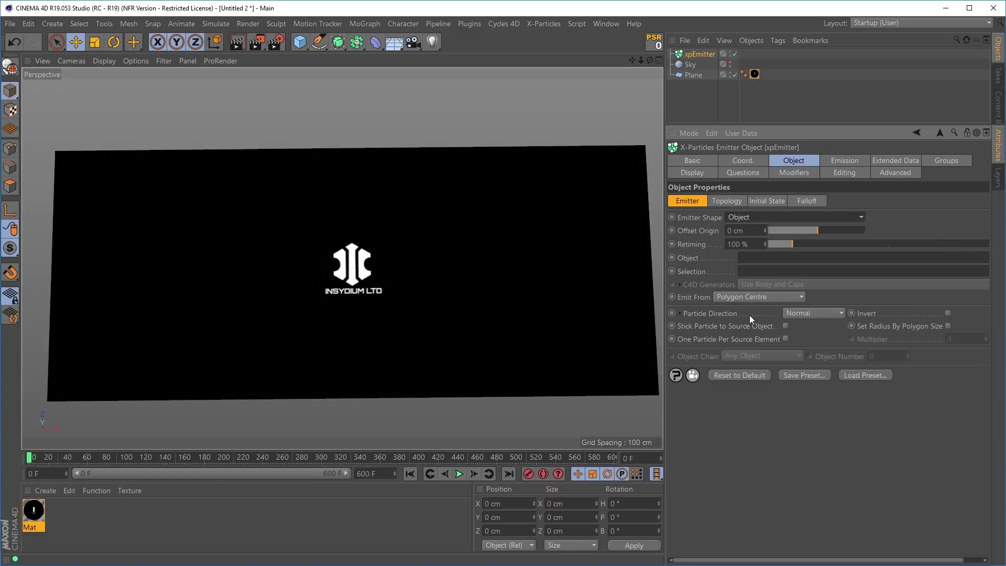
drag(755, 242, 757, 258)
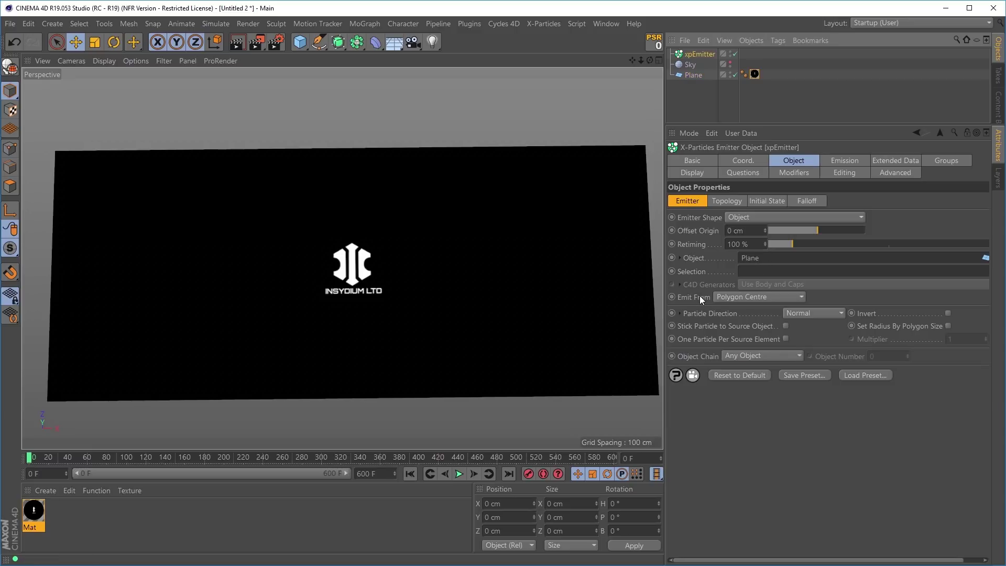
Step: Make xpEmitter emit from Texture and assign the Plane's texture tag as its source
click(740, 296)
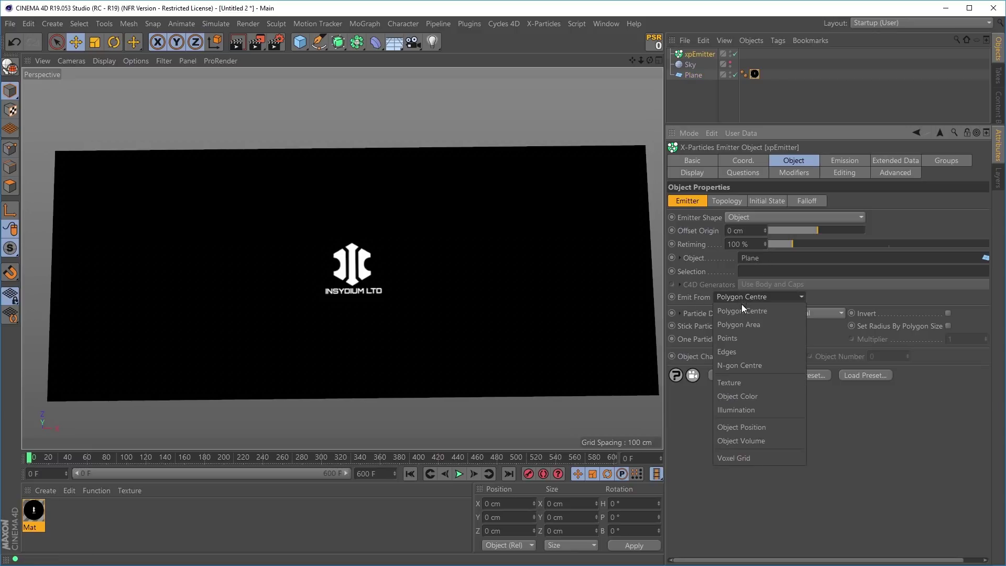
click(742, 386)
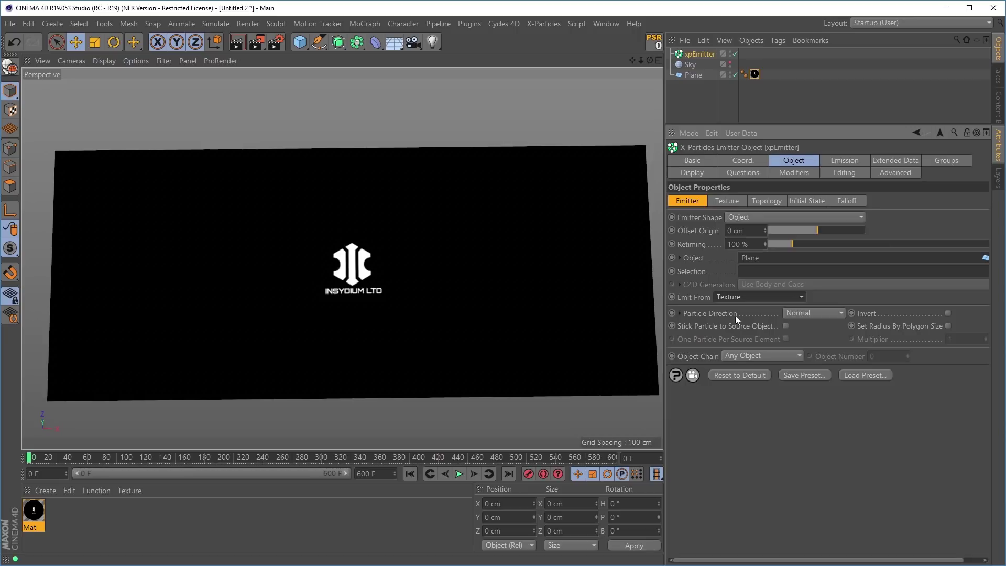
click(724, 200)
drag(755, 74, 796, 218)
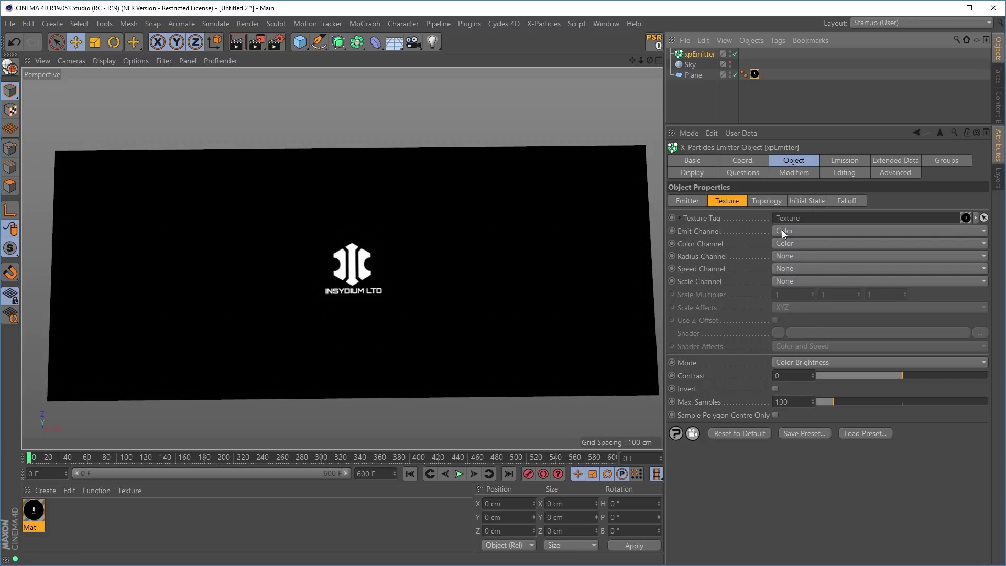
Step: Set the emitter's Emit Channel to None and its Color Channel to Luminance
click(783, 229)
click(785, 246)
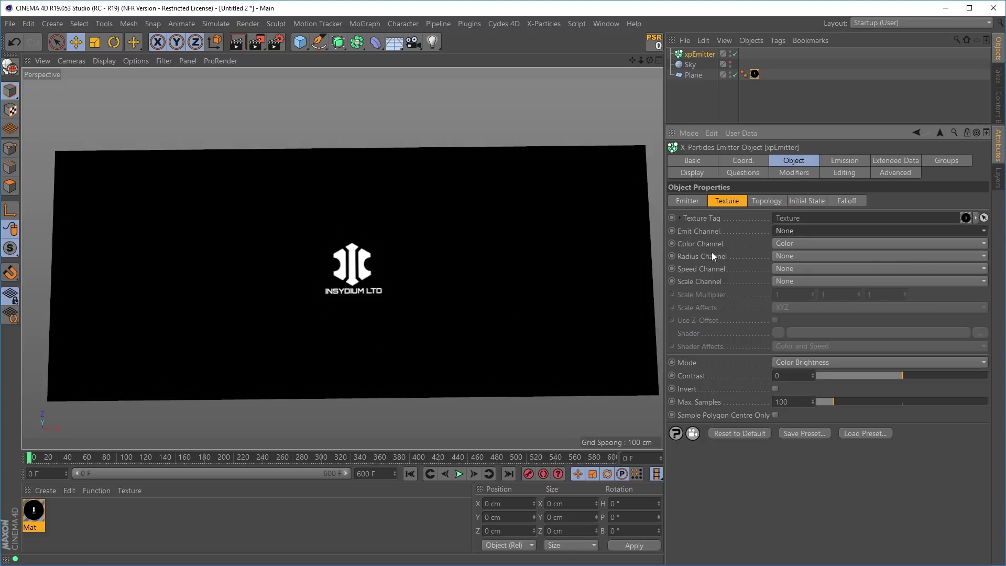
click(781, 244)
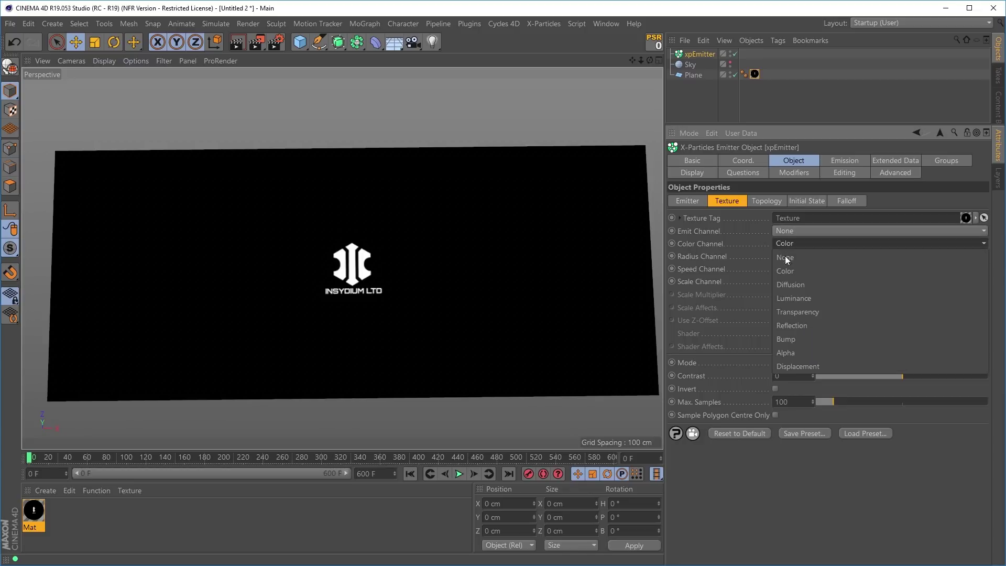
click(797, 297)
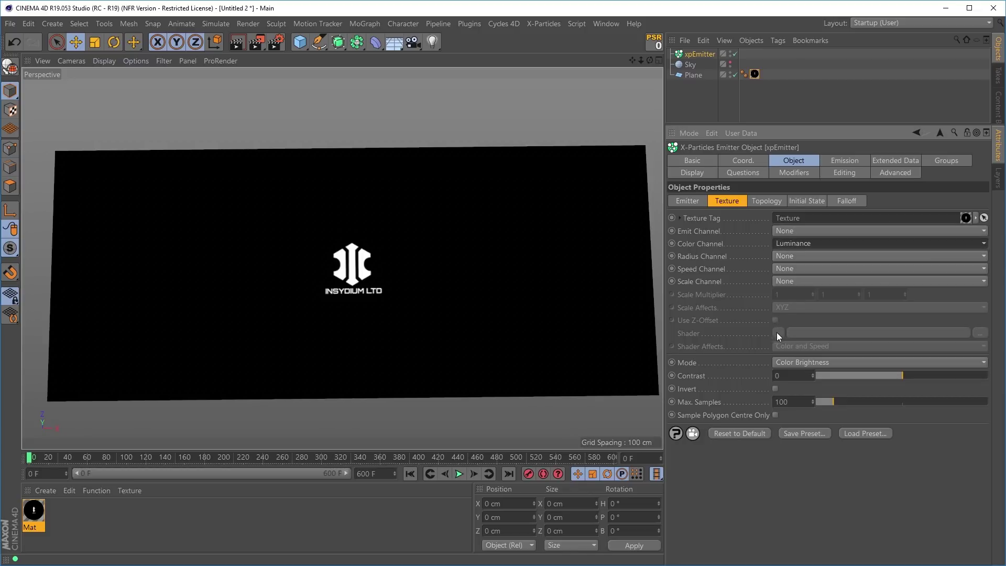
Step: Set xpEmitter's emission mode to Shot with a shot count of 100000
click(841, 161)
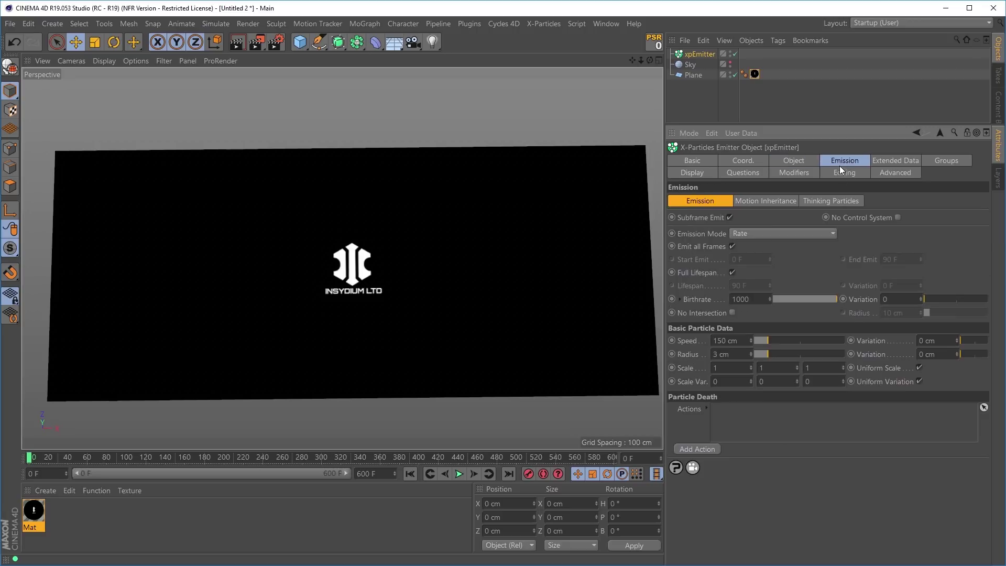
click(747, 235)
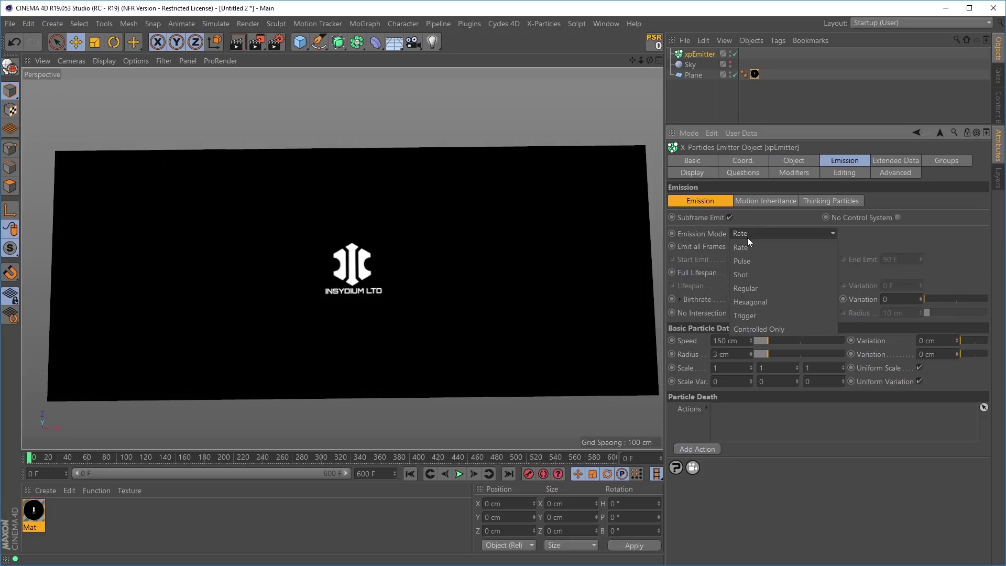
click(750, 275)
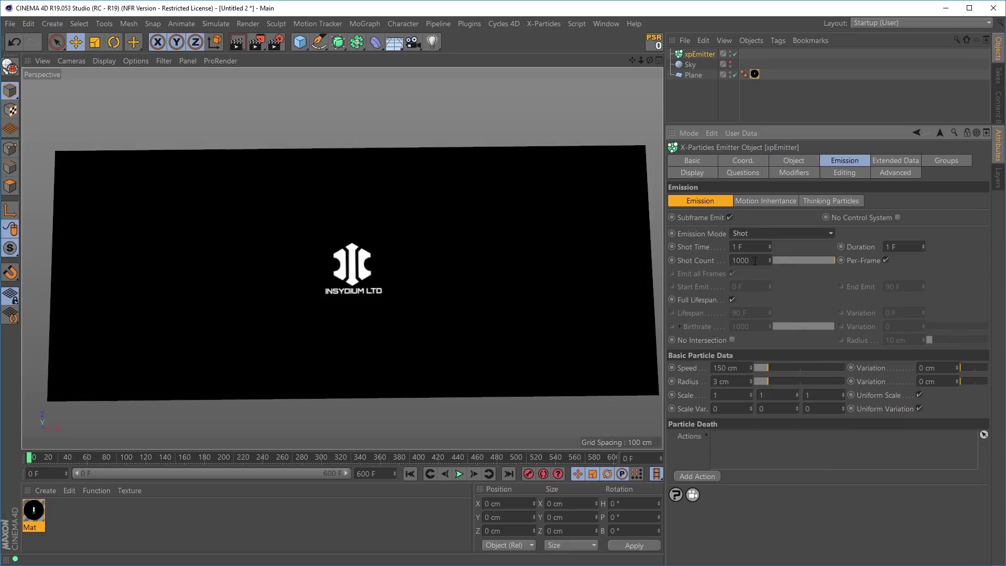
click(754, 260)
text(00)
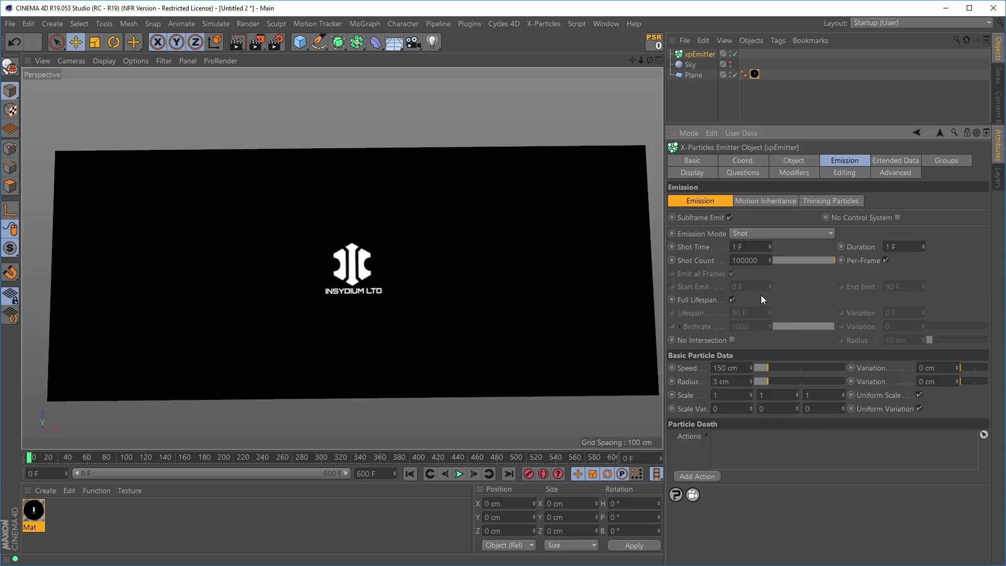
key(Return)
Step: Set the editor display of xpEmitter's particles to Squares
click(706, 172)
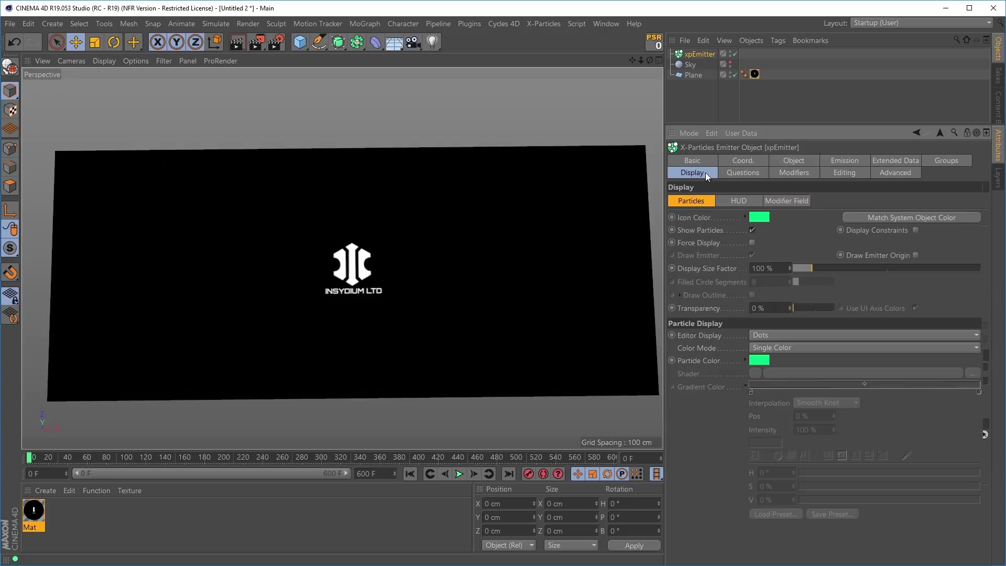
click(772, 335)
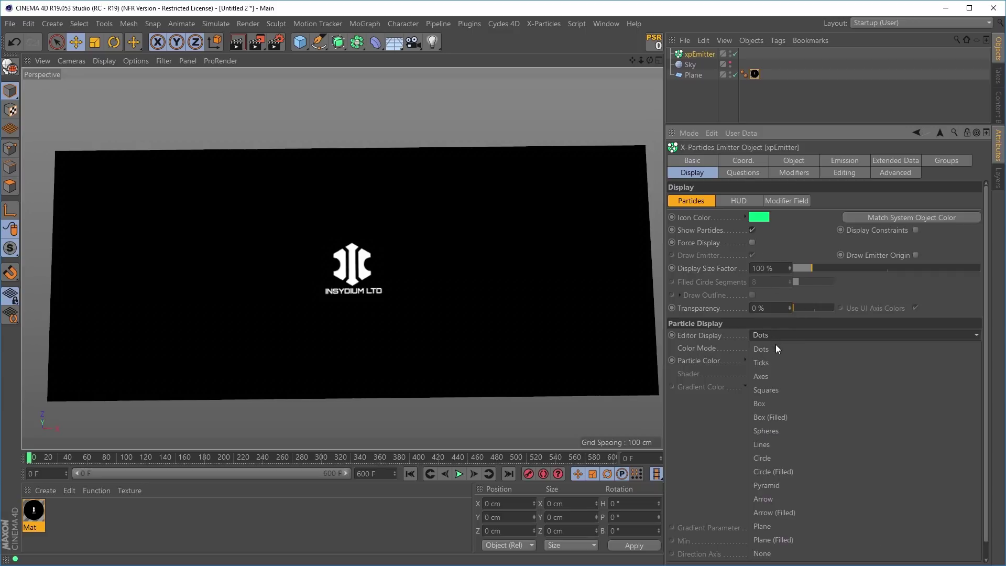
click(772, 391)
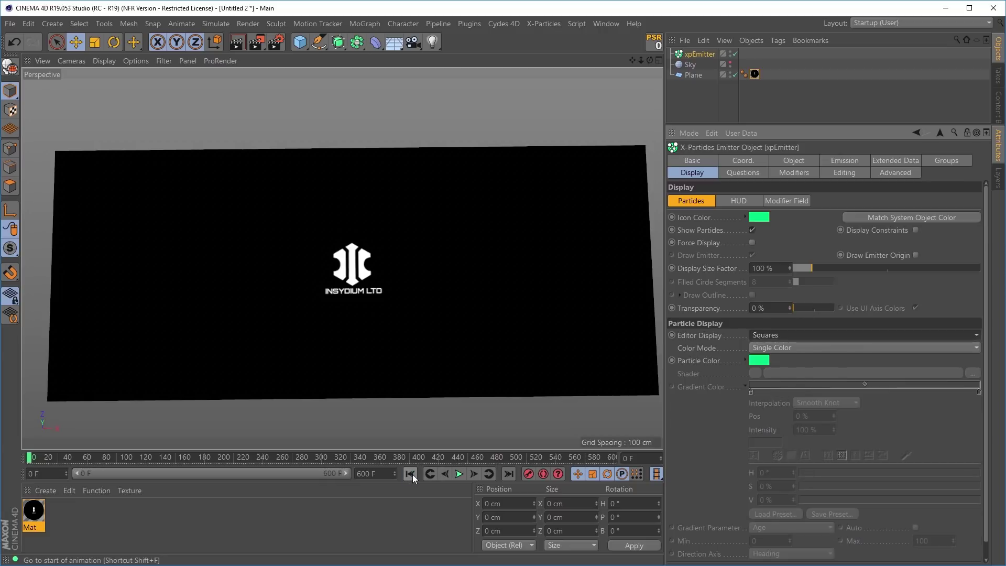
Step: Hide the Plane in the viewport, play the simulation briefly, stop it and inspect the textured particles
click(730, 73)
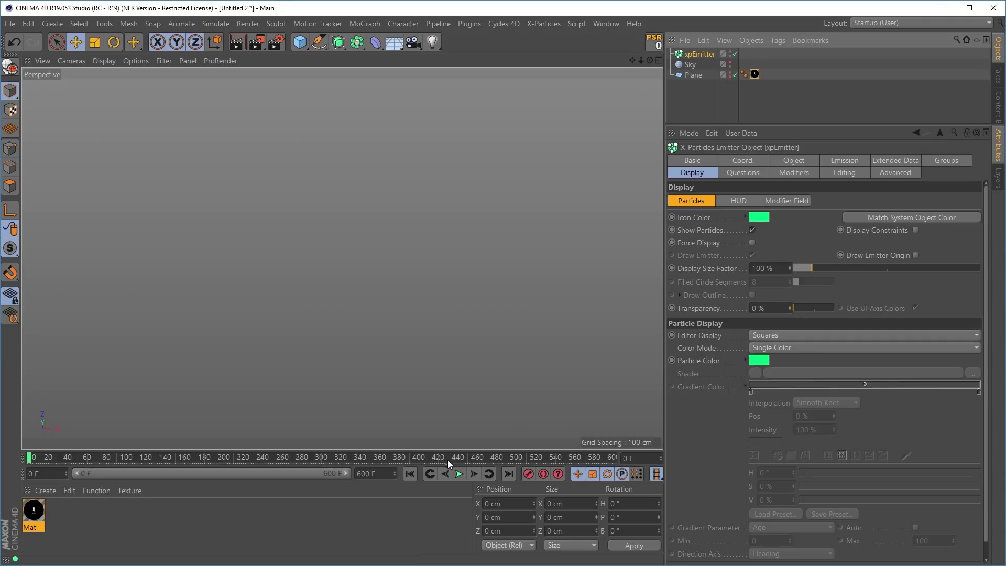
click(458, 474)
click(459, 474)
alt+drag(355, 283, 364, 280)
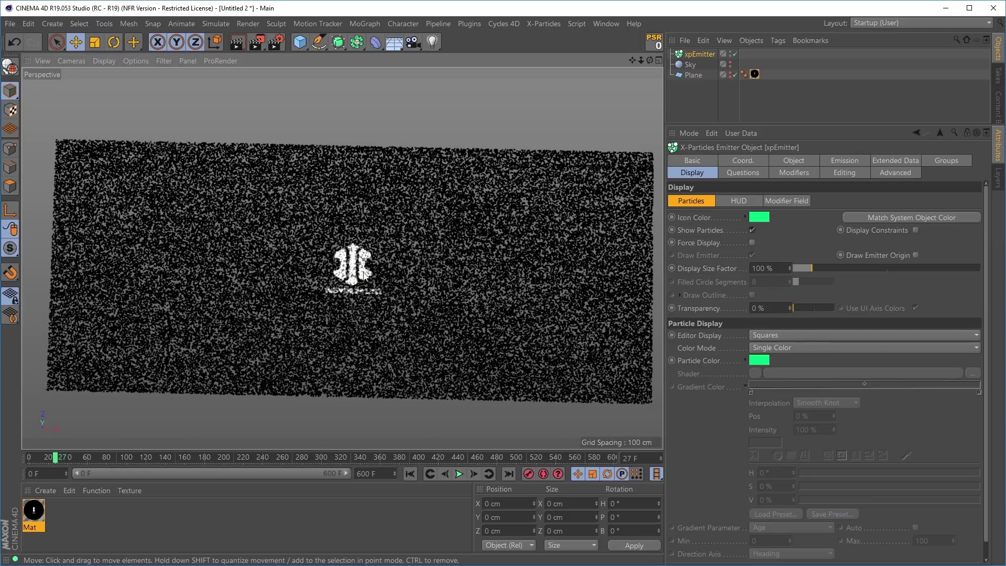
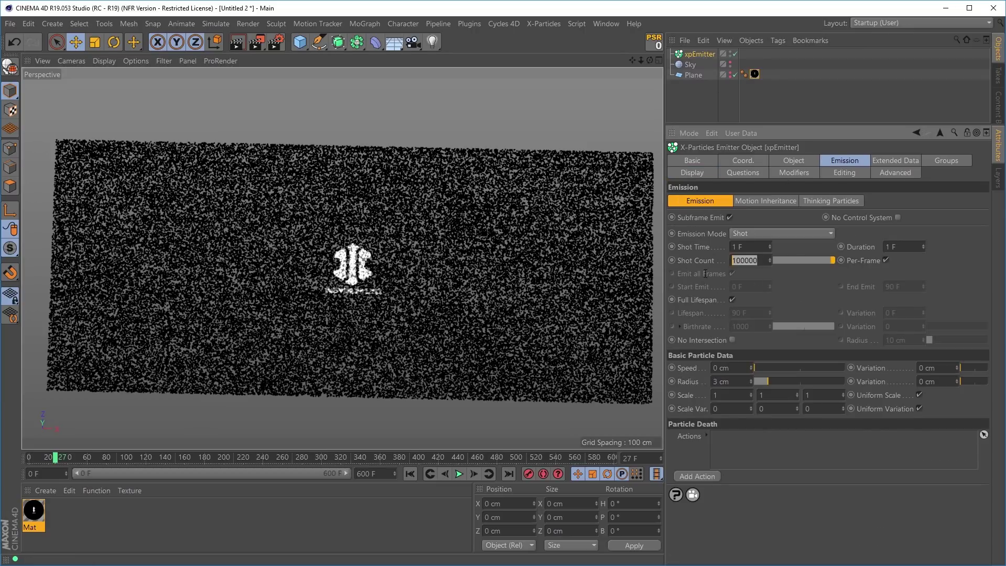
Step: Set xpEmitter's shot count to 400000, play the simulation to inspect the textured particles, and return to the start
text(400000)
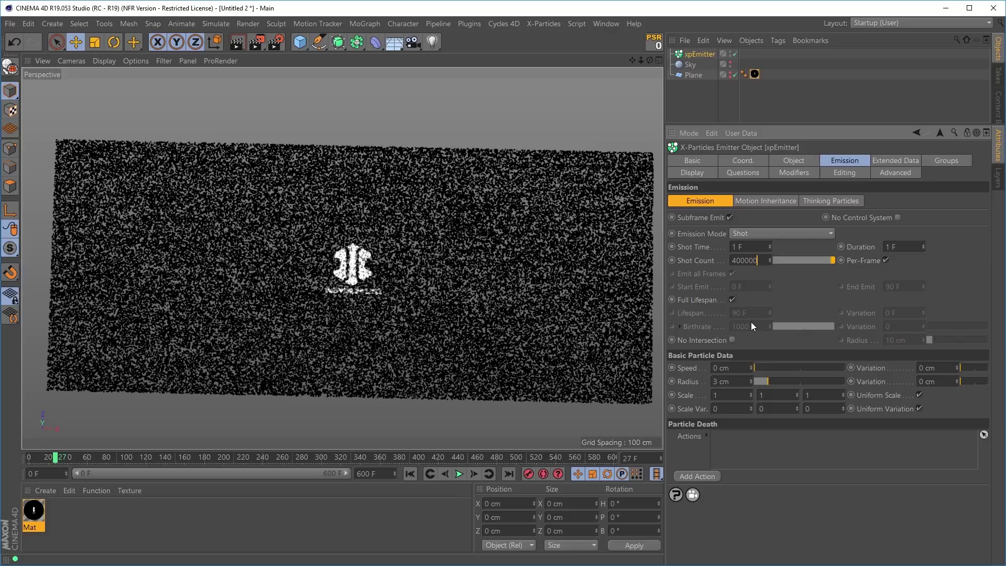
click(410, 474)
click(458, 473)
click(460, 474)
mouse_move(377, 249)
alt+mouse_down()
mouse_move(373, 239)
mouse_move(361, 253)
alt+mouse_up()
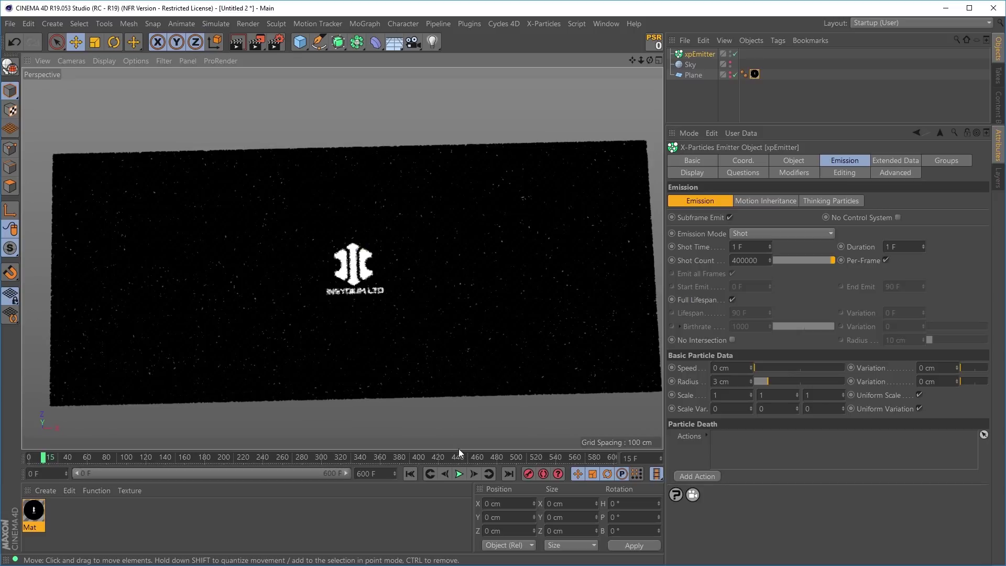
click(459, 474)
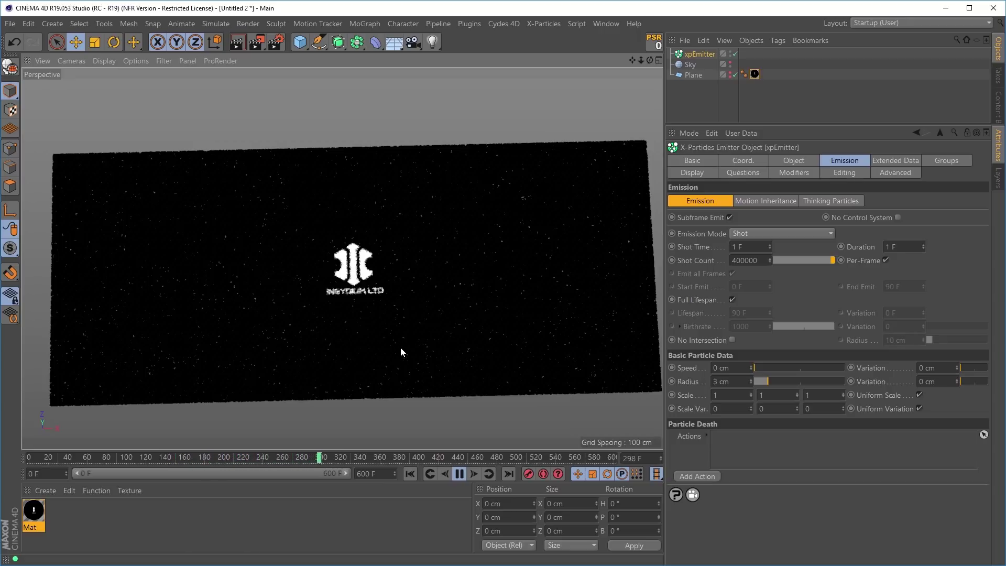
key(F8)
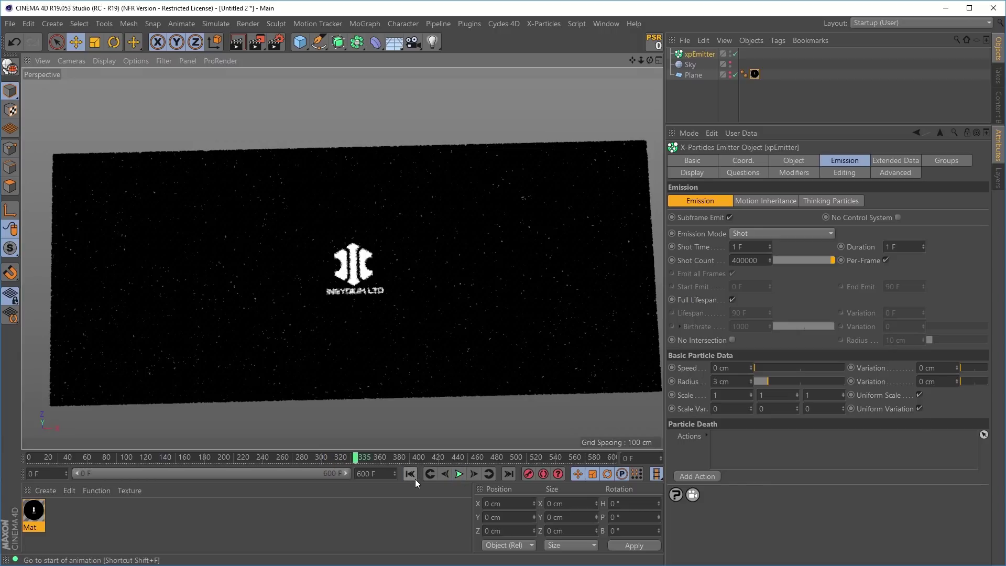
click(413, 474)
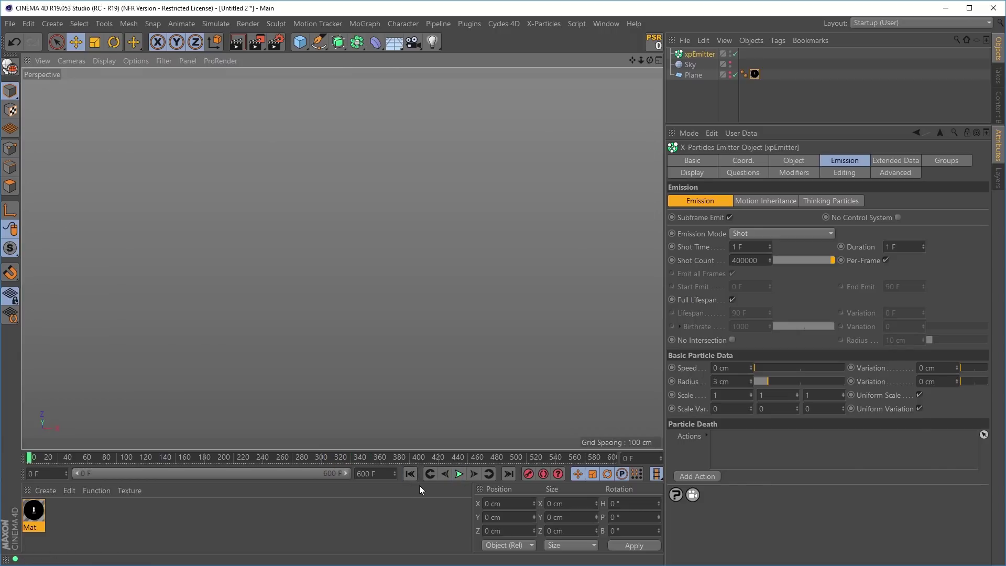
Step: Disable xpEmitter, make the Plane visible, play its video texture and move to frame 236
click(735, 54)
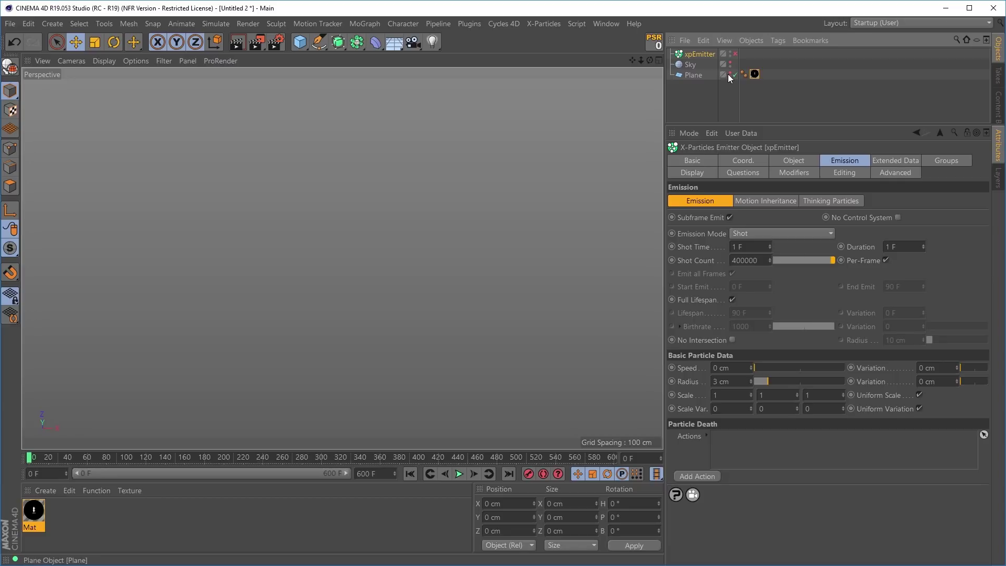
click(734, 75)
click(459, 473)
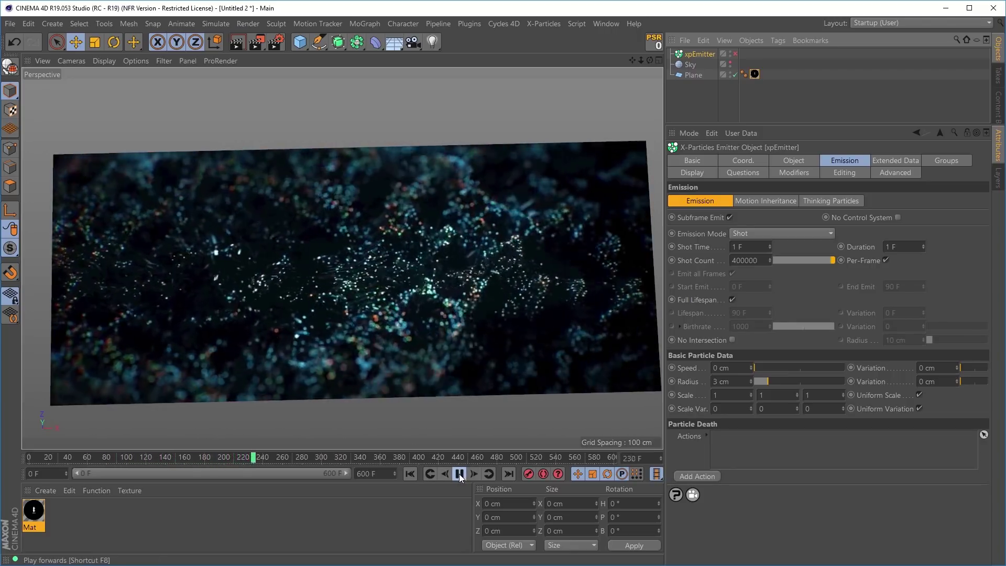
click(459, 473)
drag(268, 459, 258, 459)
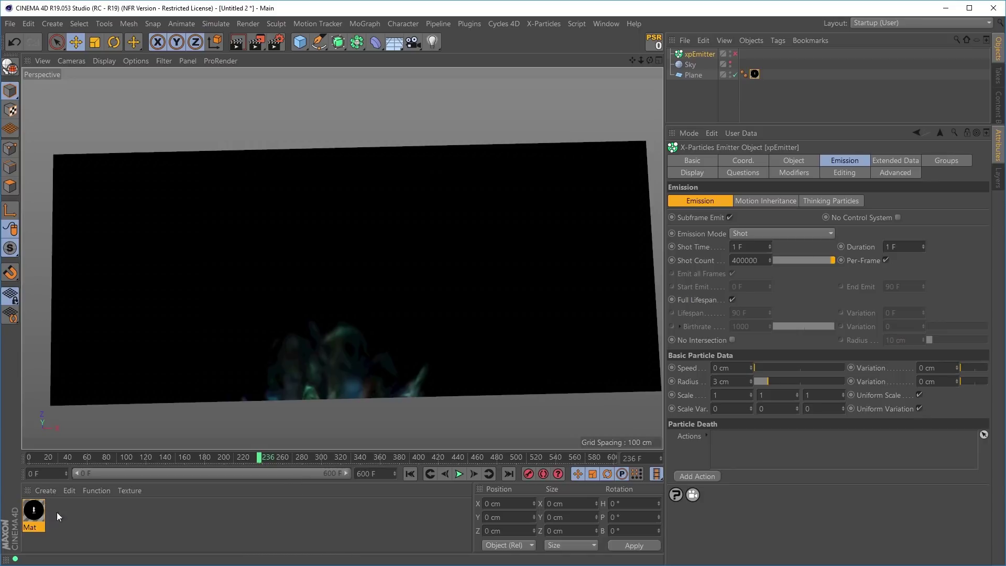
Step: Open the animation settings of the video texture in Mat's Luminance channel
click(37, 517)
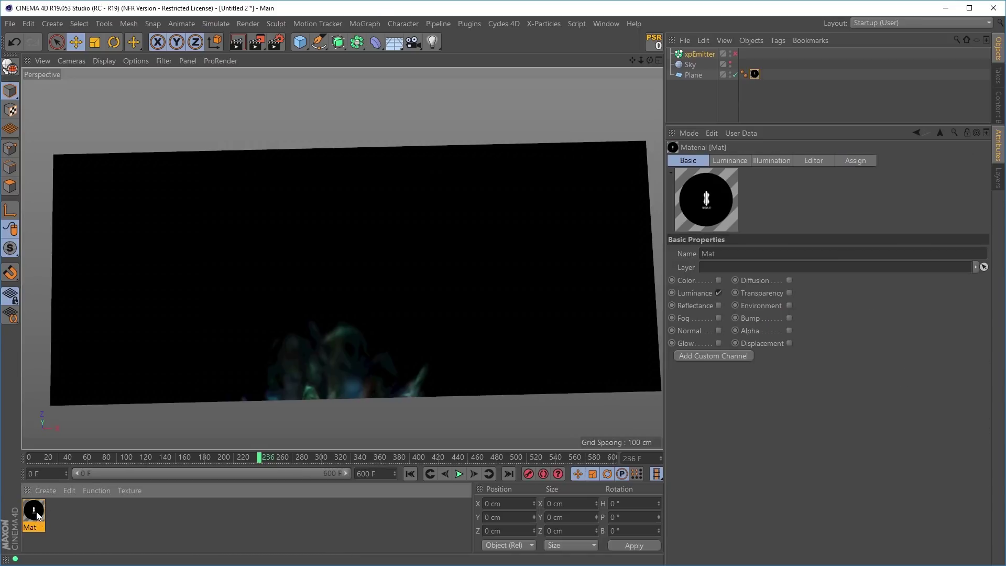
double_click(36, 516)
click(66, 139)
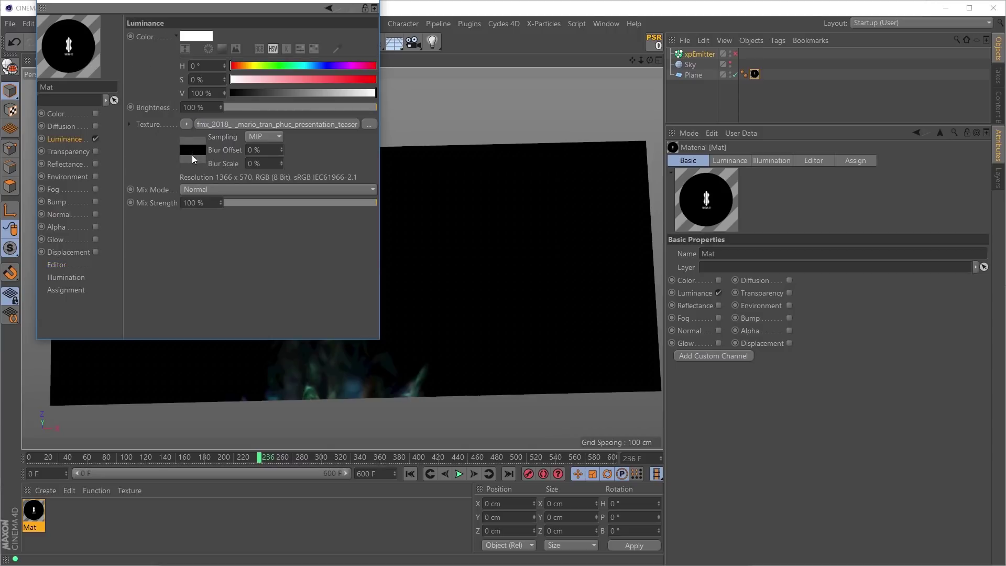
click(191, 152)
click(216, 22)
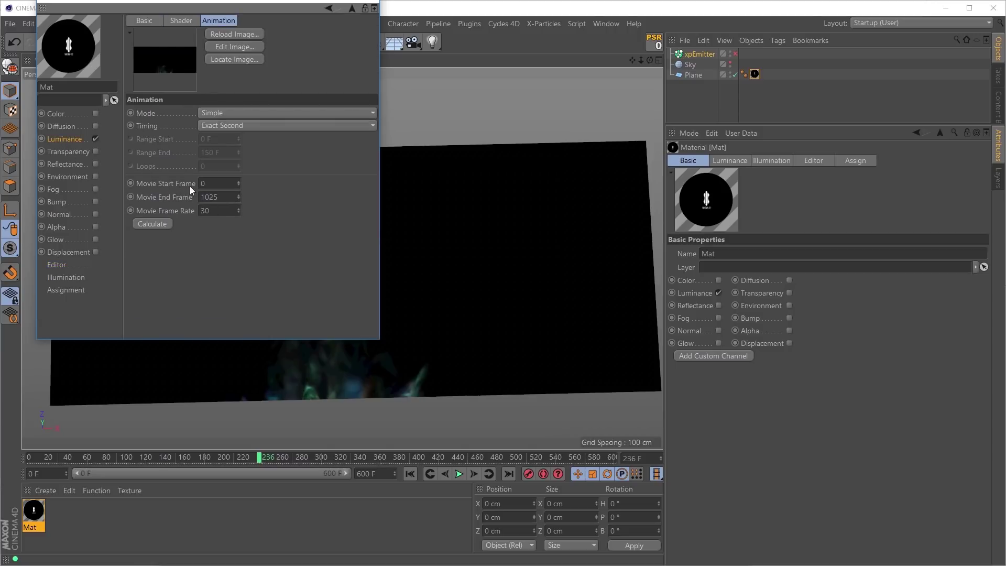
Step: Keyframe the texture's Movie Start Frame at 236 on frame 0 of the timeline
drag(260, 460, 36, 474)
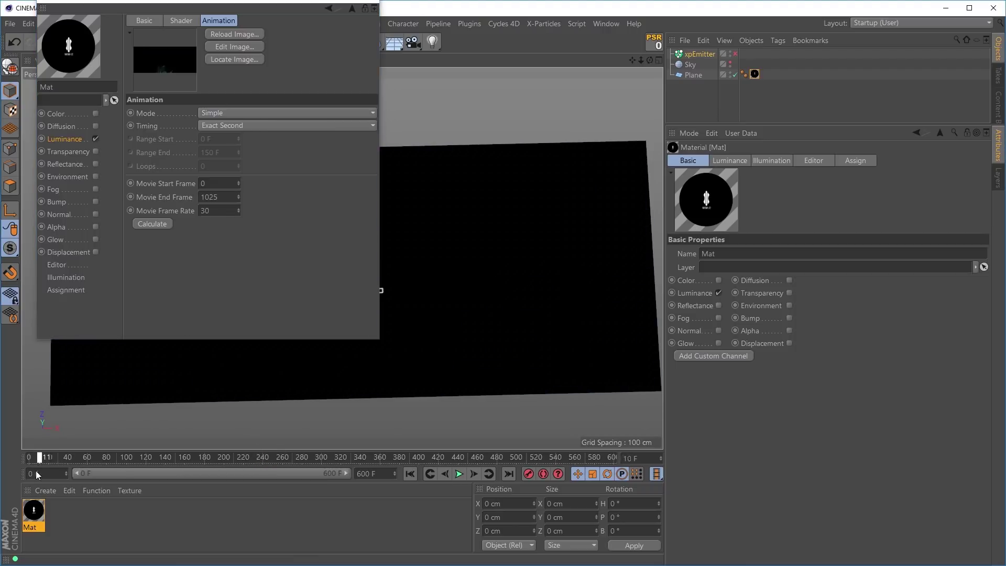
click(212, 183)
text(236)
click(131, 181)
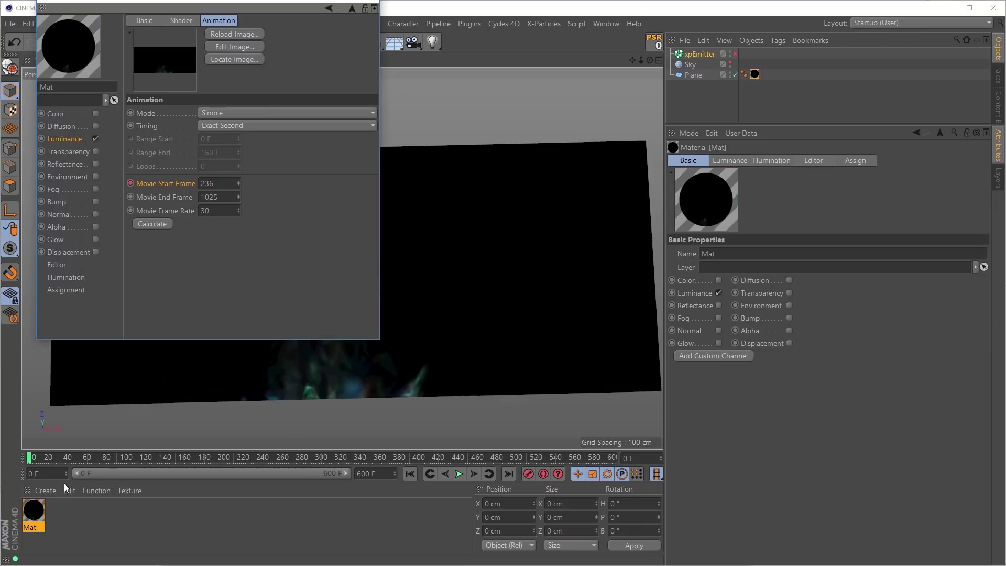
Step: At frame 600, raise the texture's Movie Start Frame by 600 to 836
drag(32, 460, 622, 458)
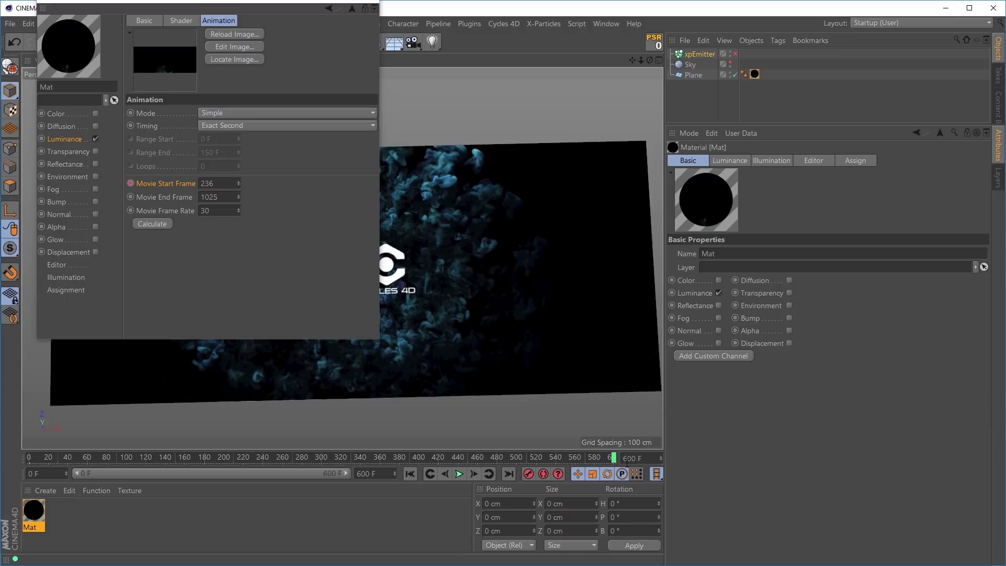
click(221, 184)
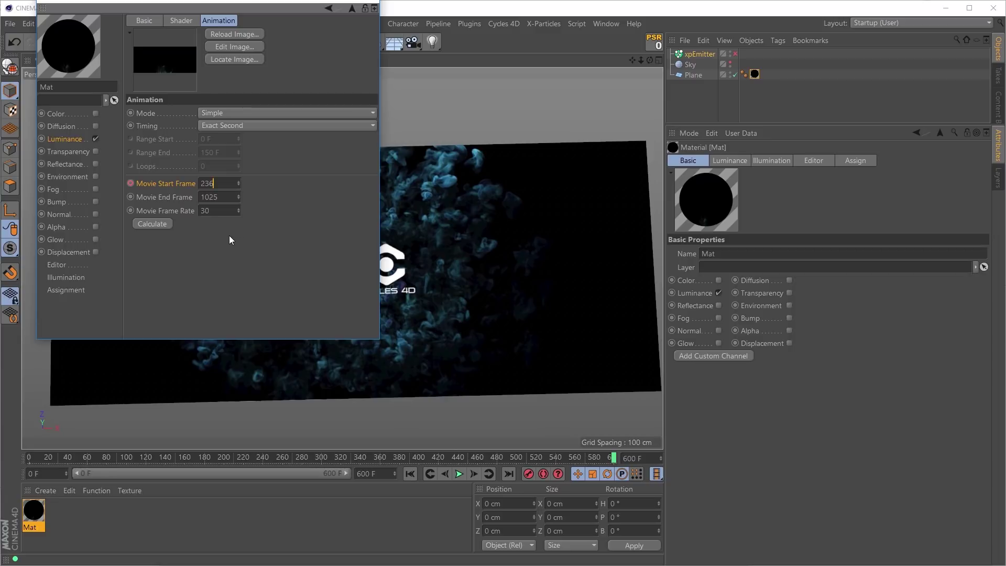
text(+600)
key(Return)
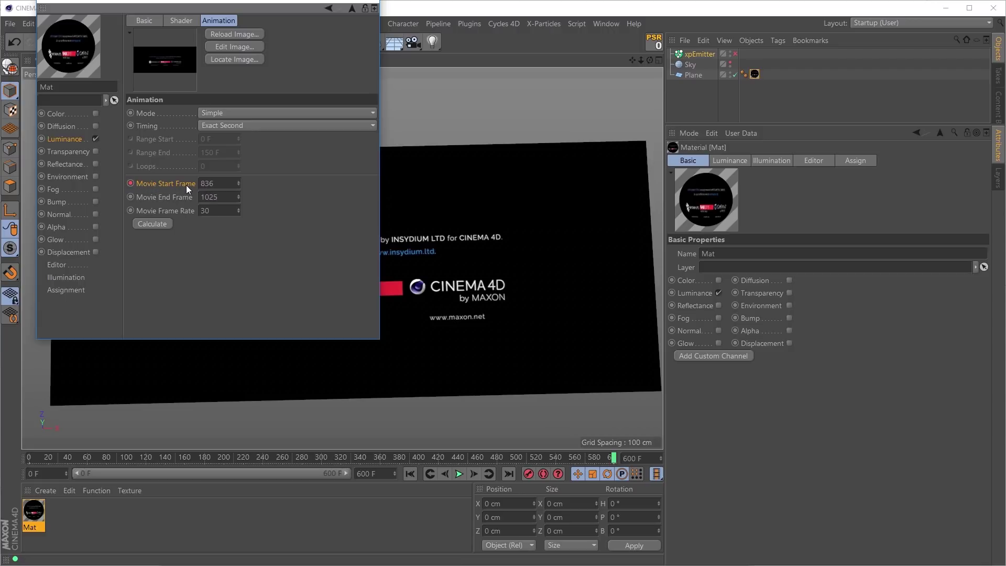
Step: Scrub the timeline, close the material settings and play the video on the Plane from the start
drag(38, 455, 340, 465)
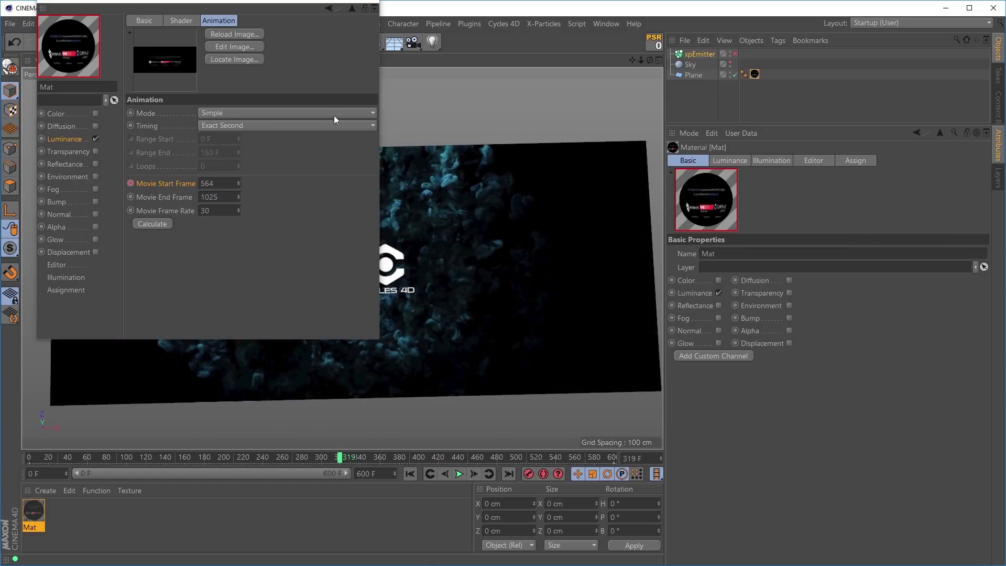
click(374, 7)
click(410, 473)
click(460, 473)
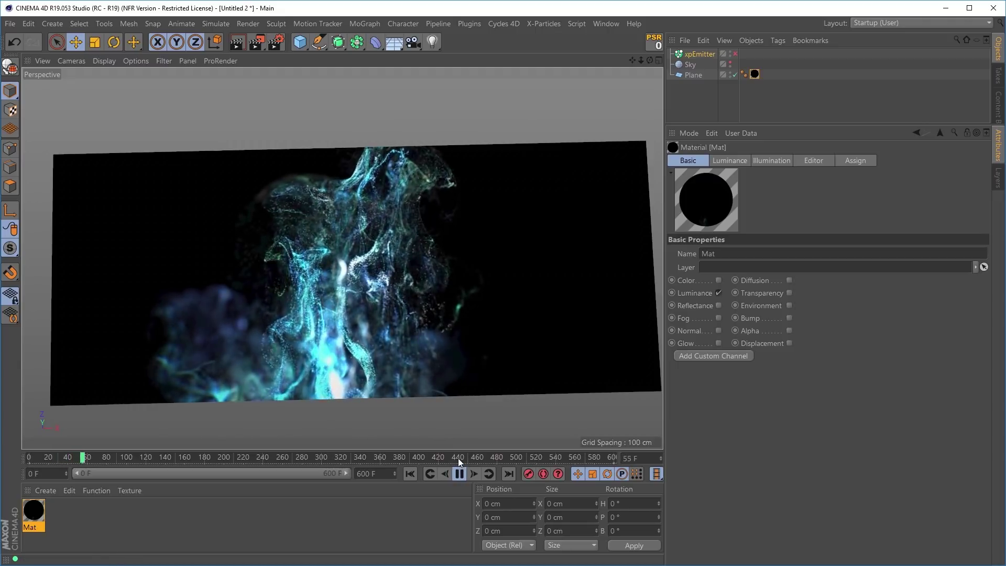
click(460, 473)
Step: Re-enable xpEmitter, hide the Plane, play the simulation from the start and rewind it
click(410, 473)
click(735, 54)
click(731, 73)
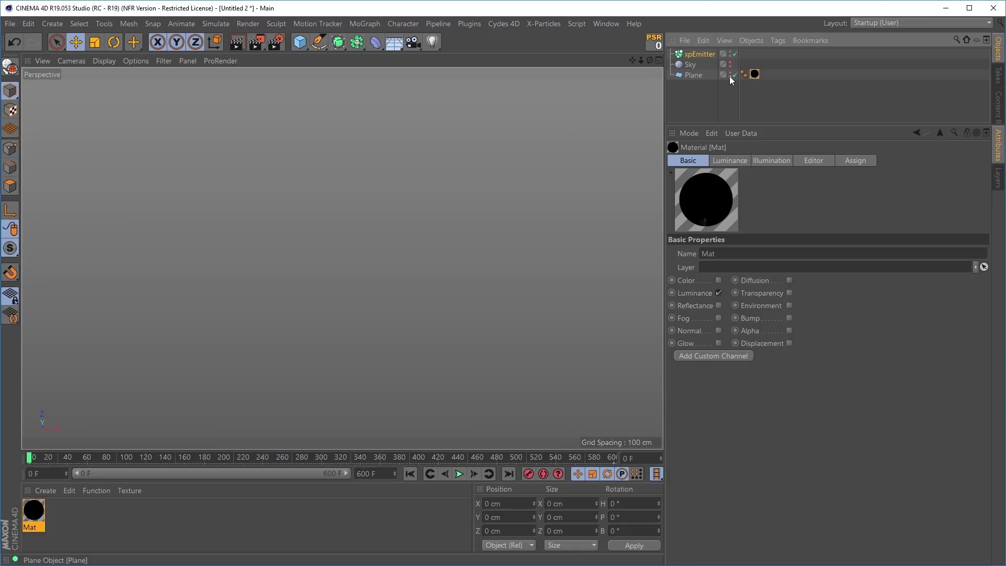
click(459, 474)
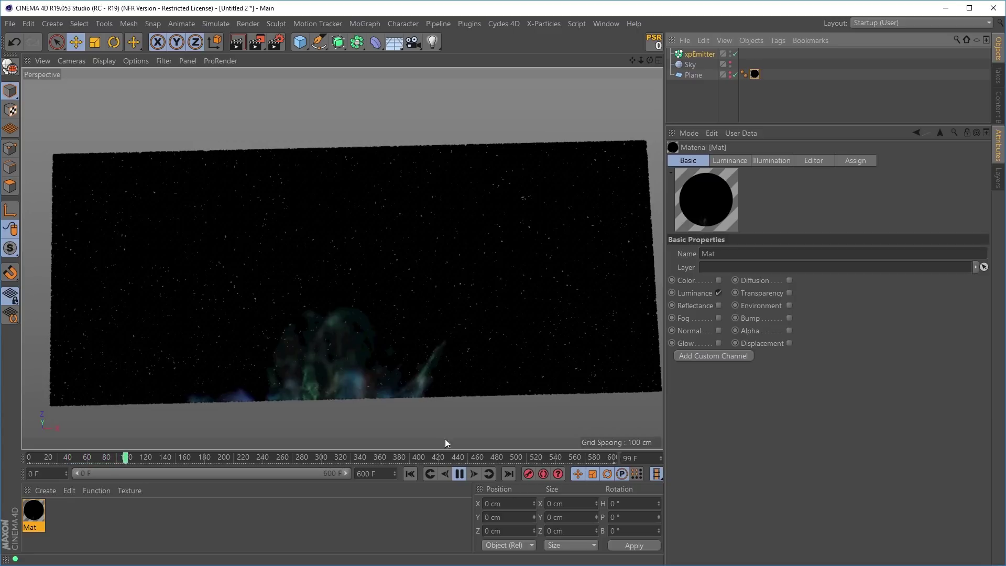
click(459, 474)
click(411, 474)
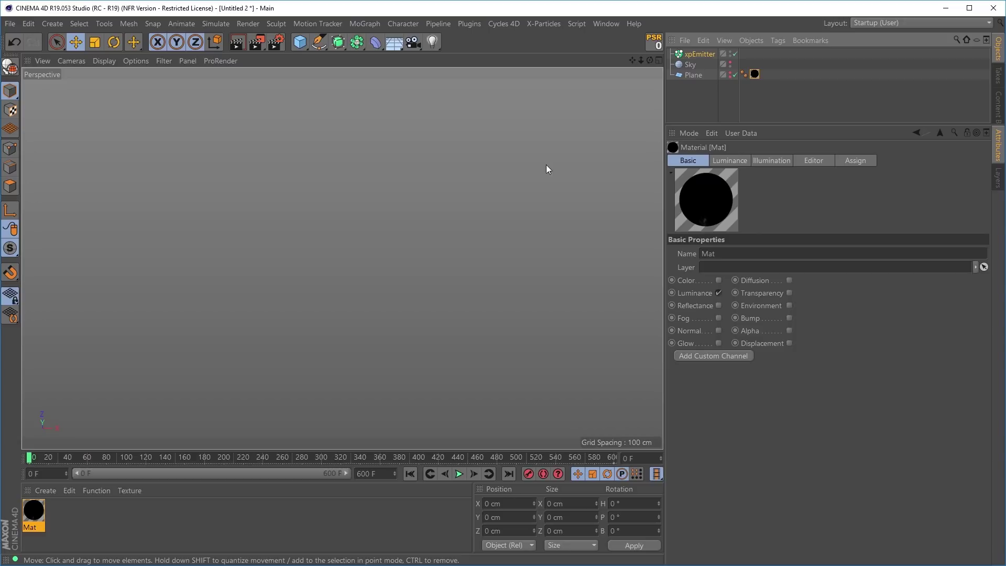
Step: Add an xpColor modifier and set its operation to Use Texture Tag
click(540, 27)
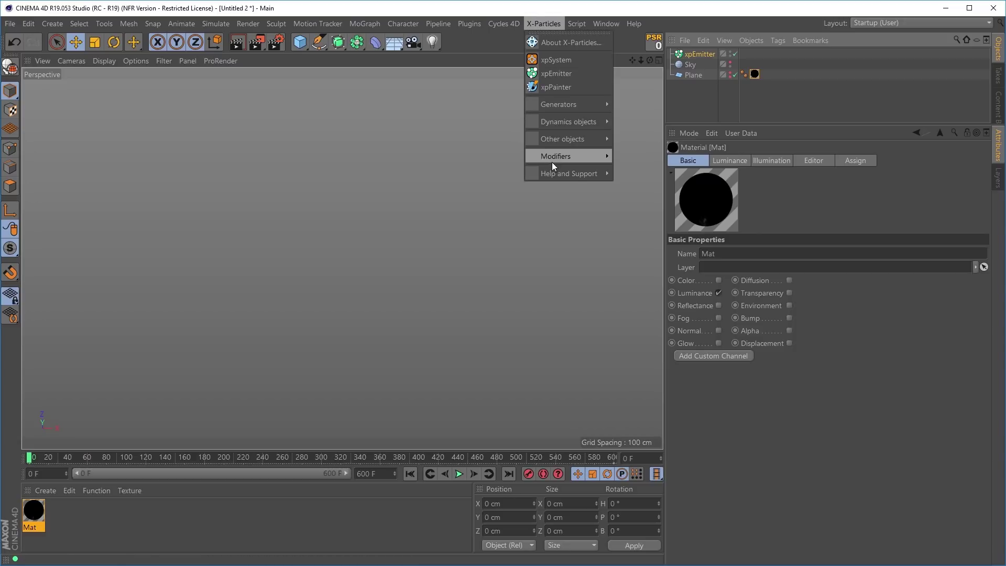
mouse_move(573, 158)
mouse_move(630, 157)
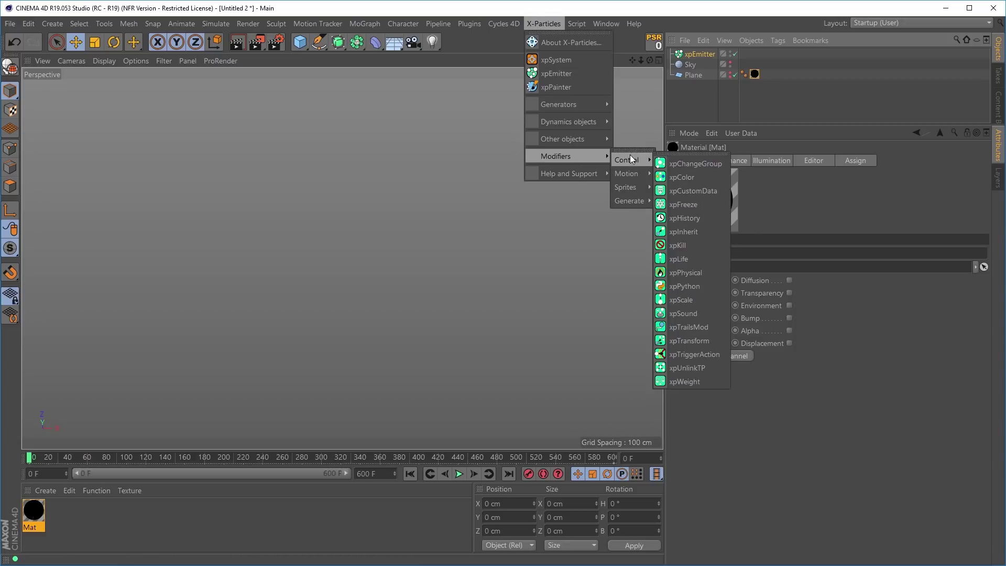
click(681, 177)
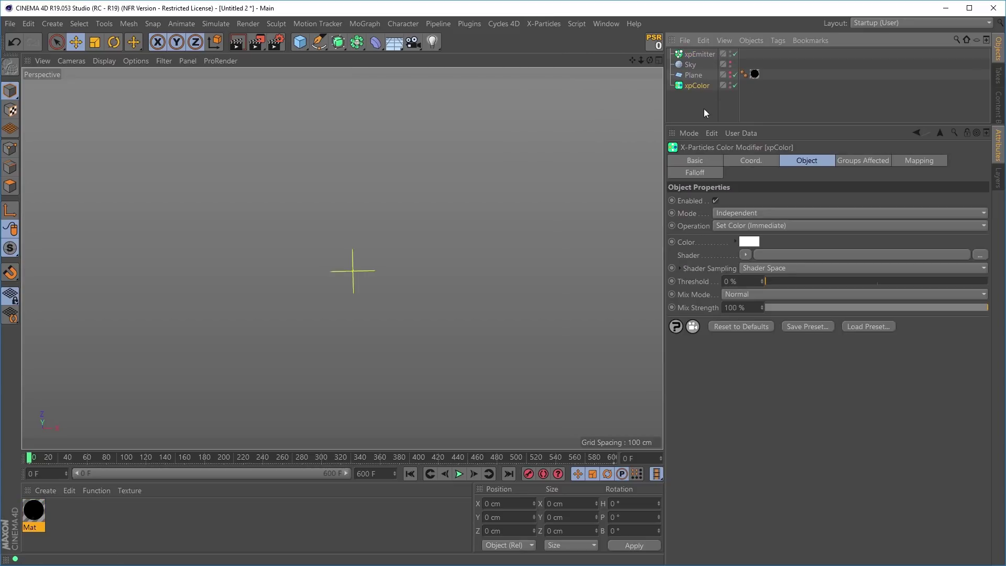
click(762, 225)
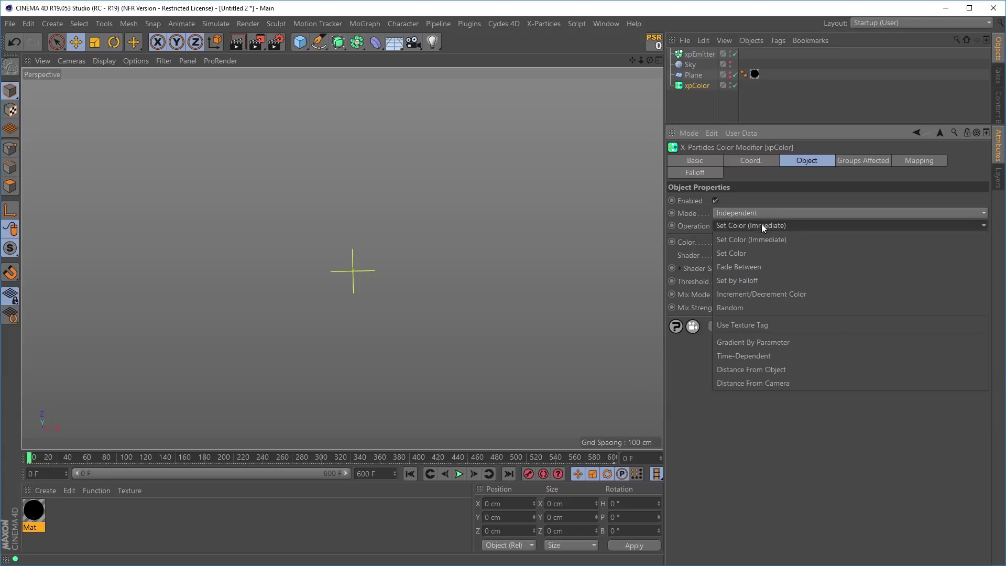
click(750, 325)
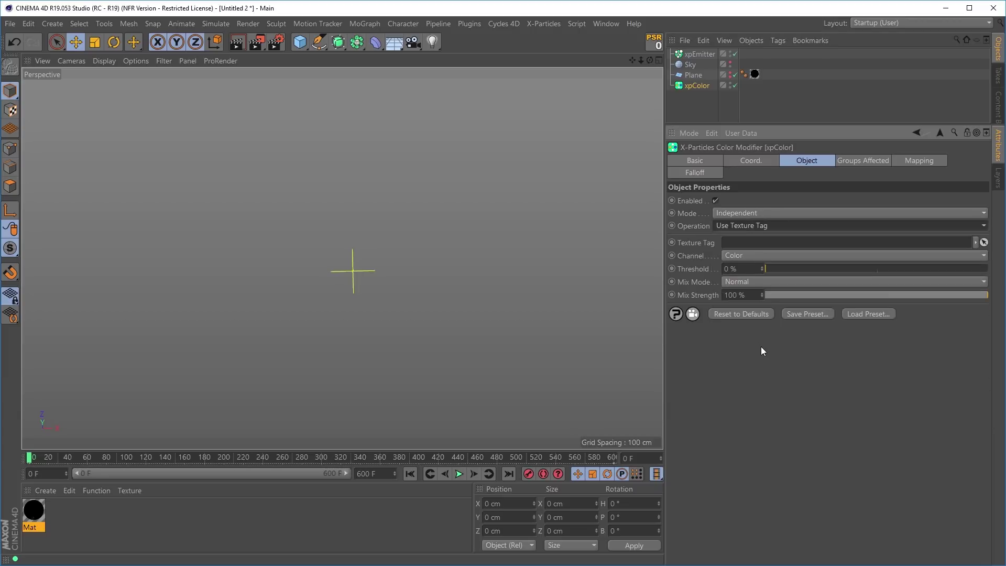
Step: Link the Plane's texture tag to xpColor, set its channel to Luminance and play the simulation to inspect the colours
drag(754, 73, 757, 243)
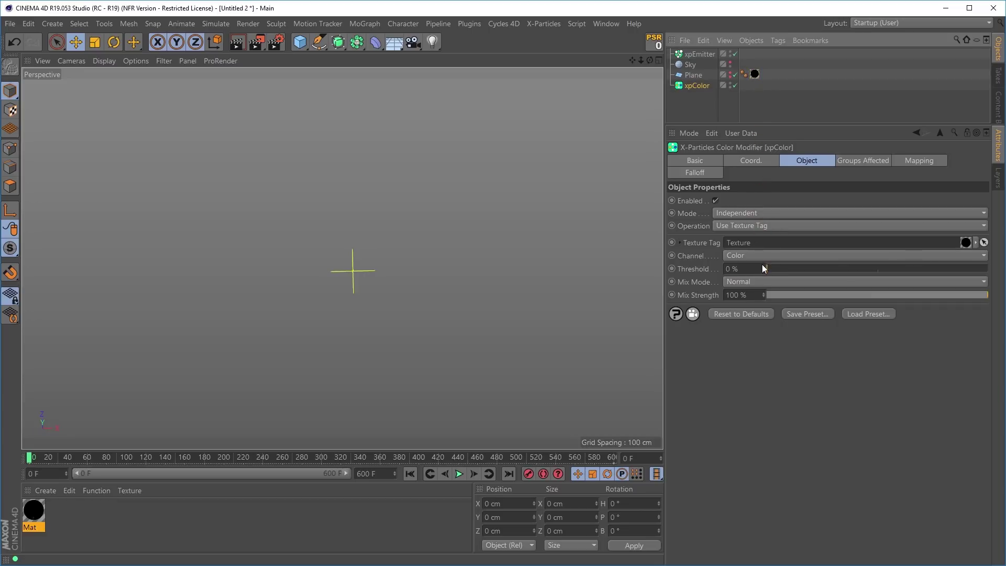
click(739, 257)
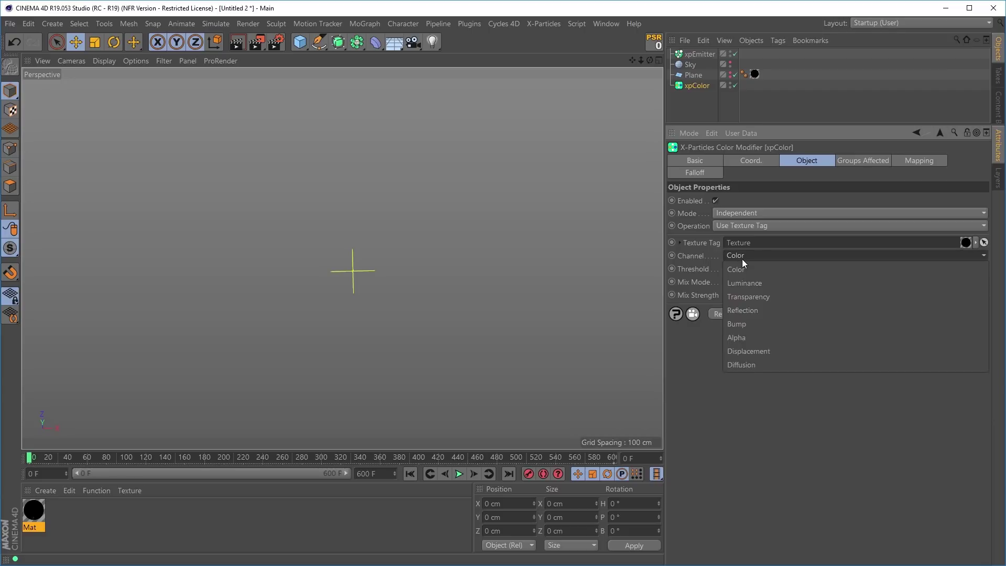
click(744, 283)
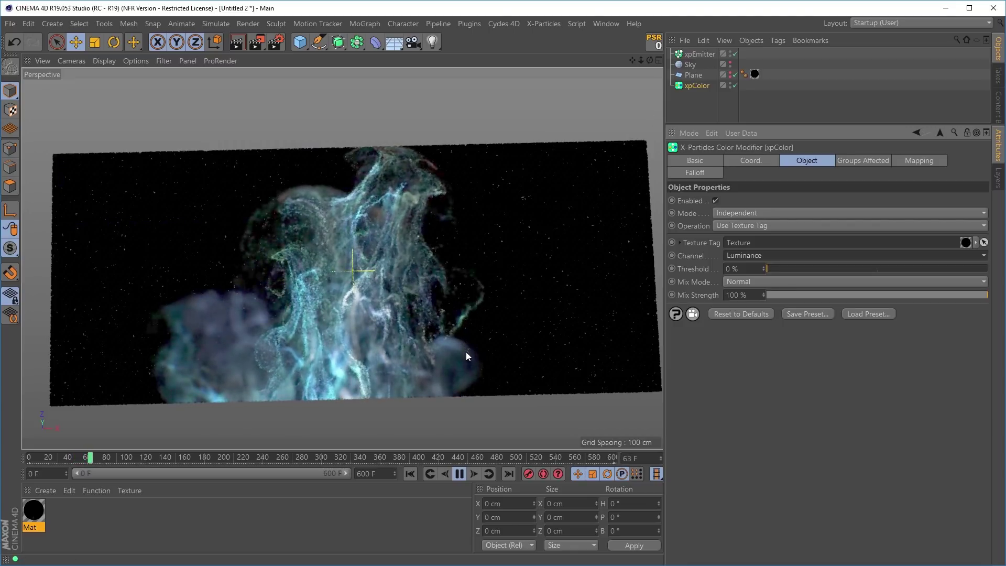
mouse_move(427, 313)
alt+mouse_down()
mouse_move(410, 259)
mouse_move(417, 328)
alt+mouse_up()
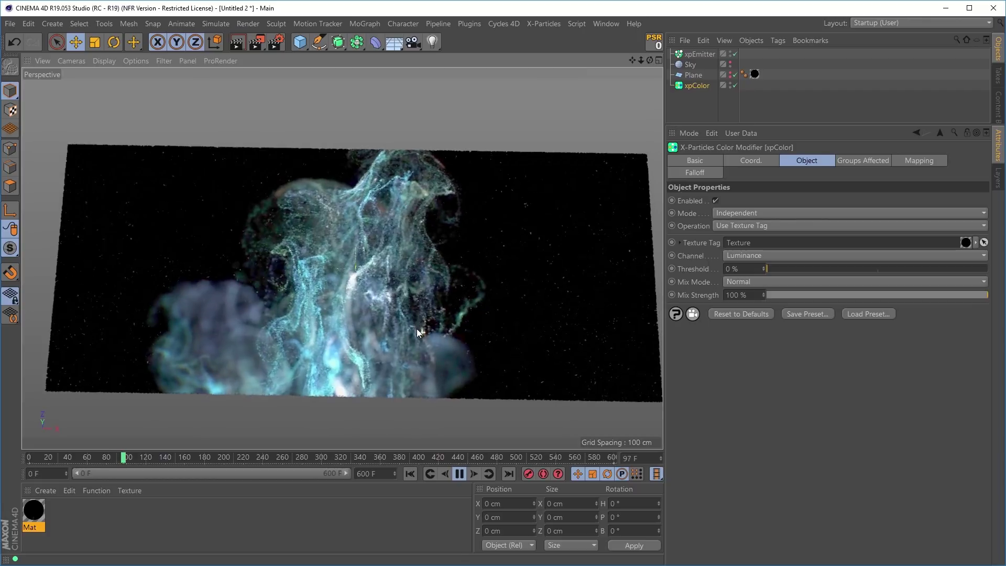
click(457, 473)
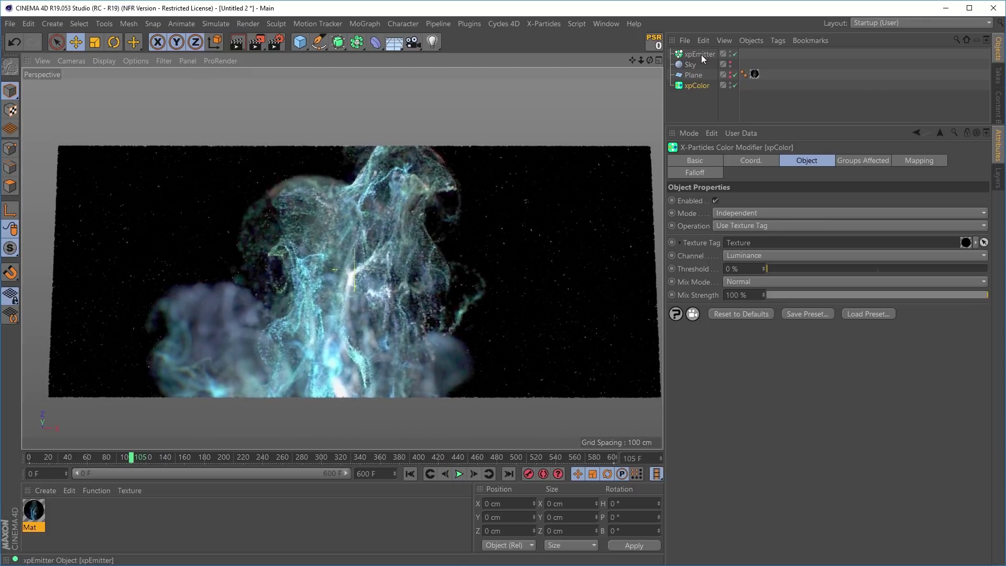
Step: Set xpEmitter's shot count to 100000 and open its particle display settings
click(700, 54)
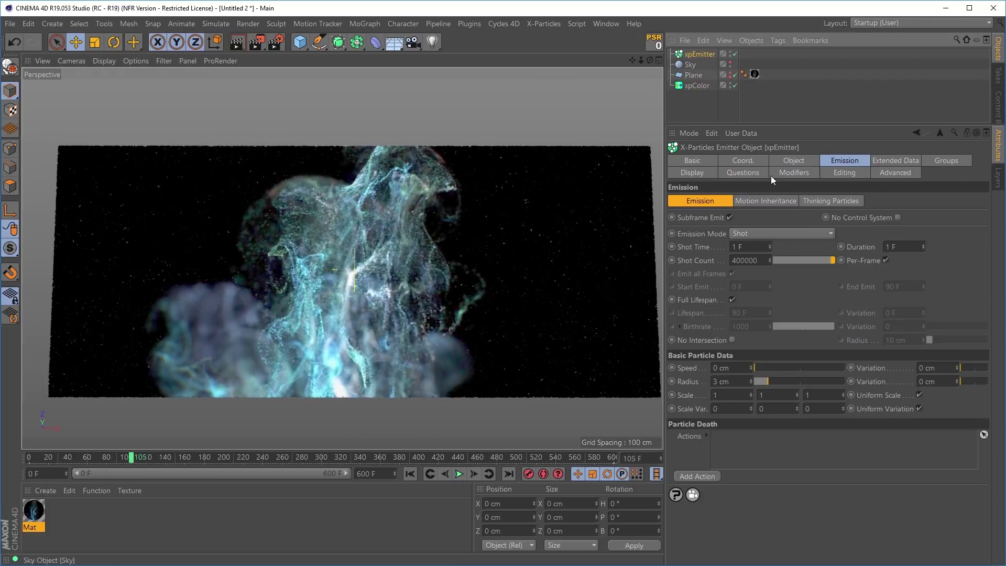
click(753, 264)
text(10)
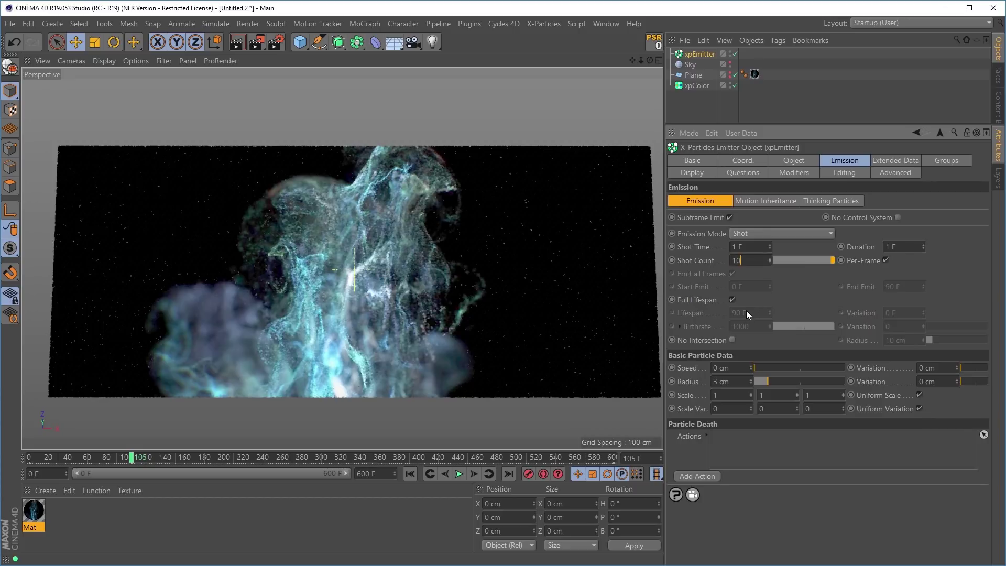
text(0000)
click(702, 173)
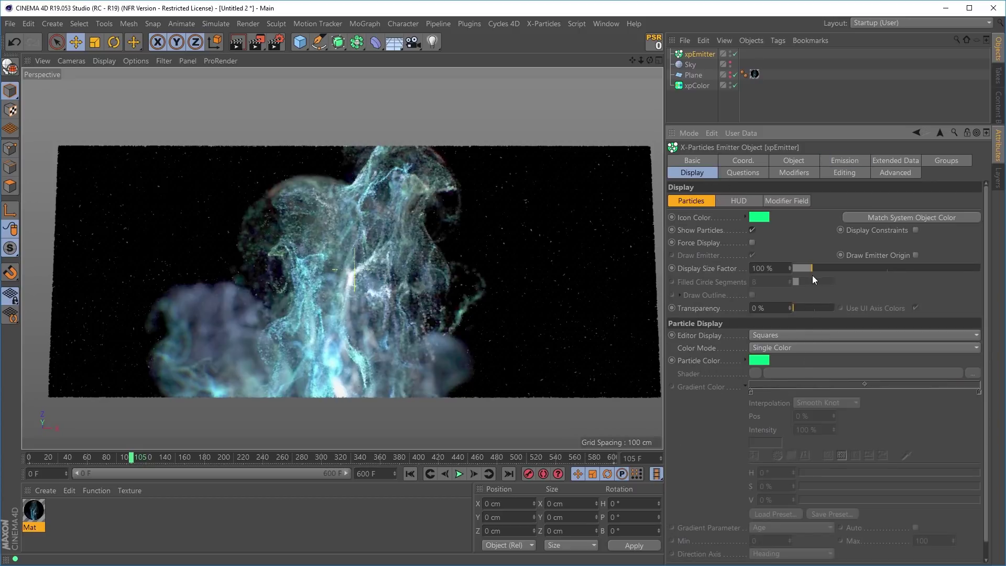
Step: Raise xpEmitter's display size factor to 293 % while replaying the simulation from the start, inspect the denser particle image and stop playback
drag(814, 268, 822, 268)
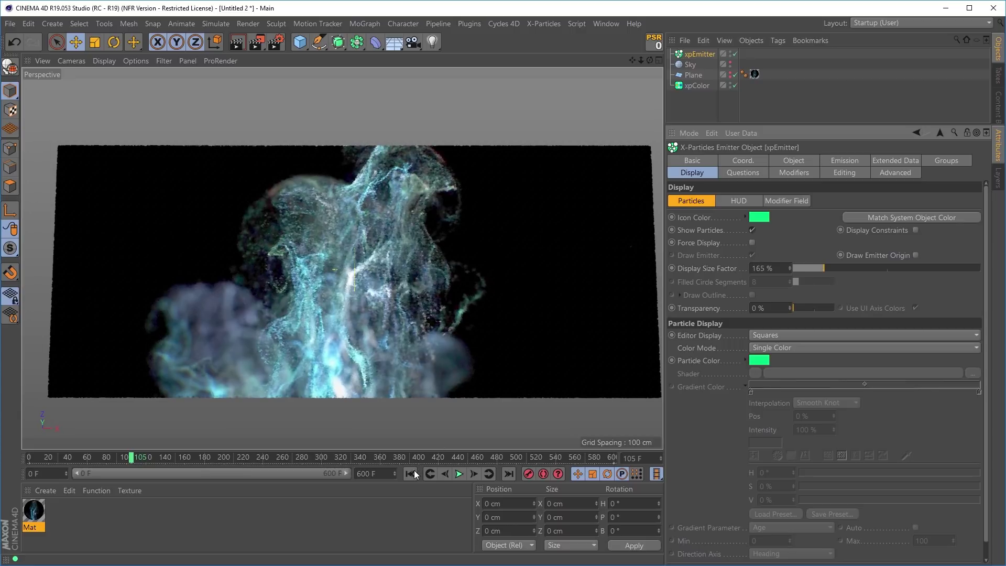
click(415, 472)
click(459, 475)
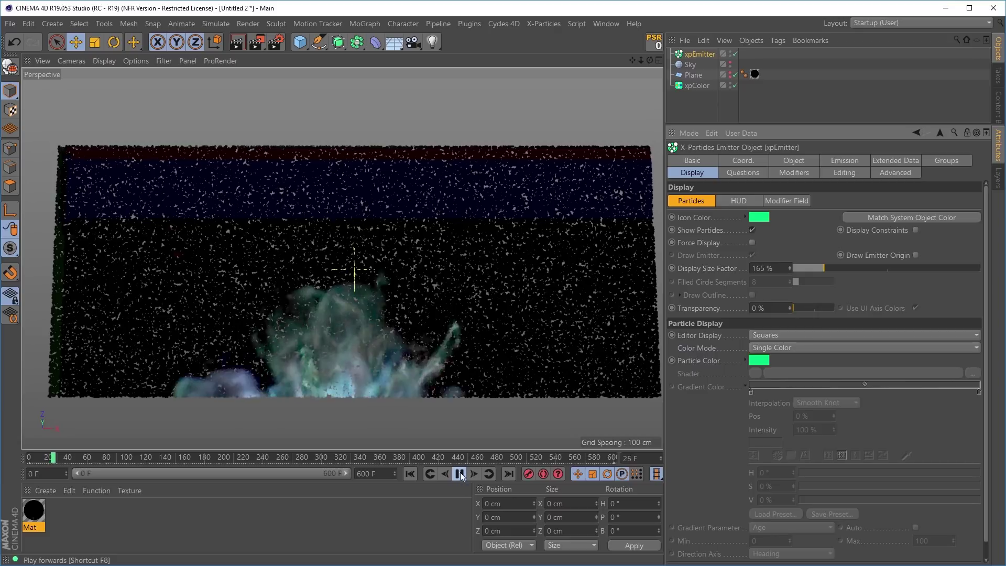
drag(828, 267, 848, 268)
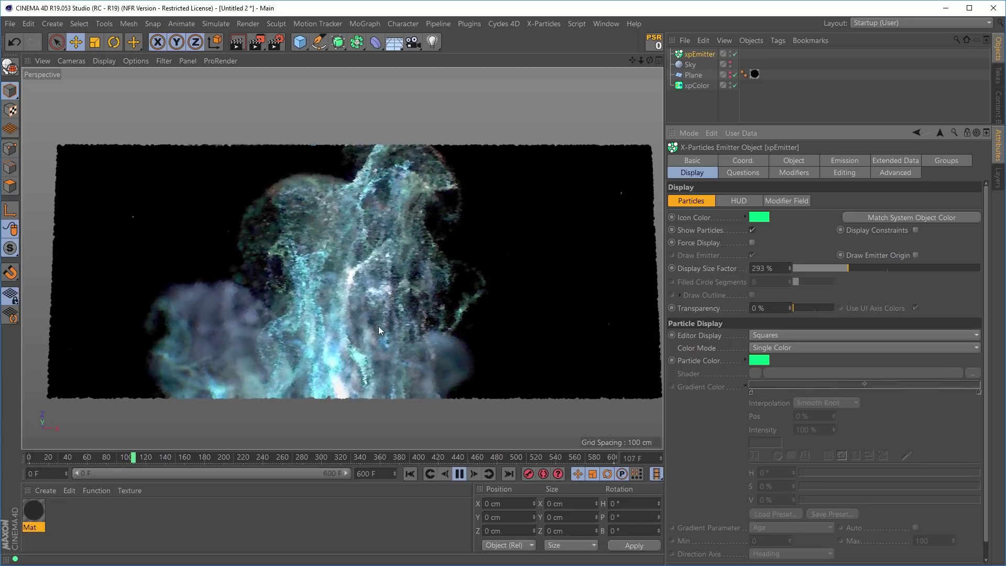
alt+drag(391, 350, 398, 300)
alt+drag(421, 333, 475, 326)
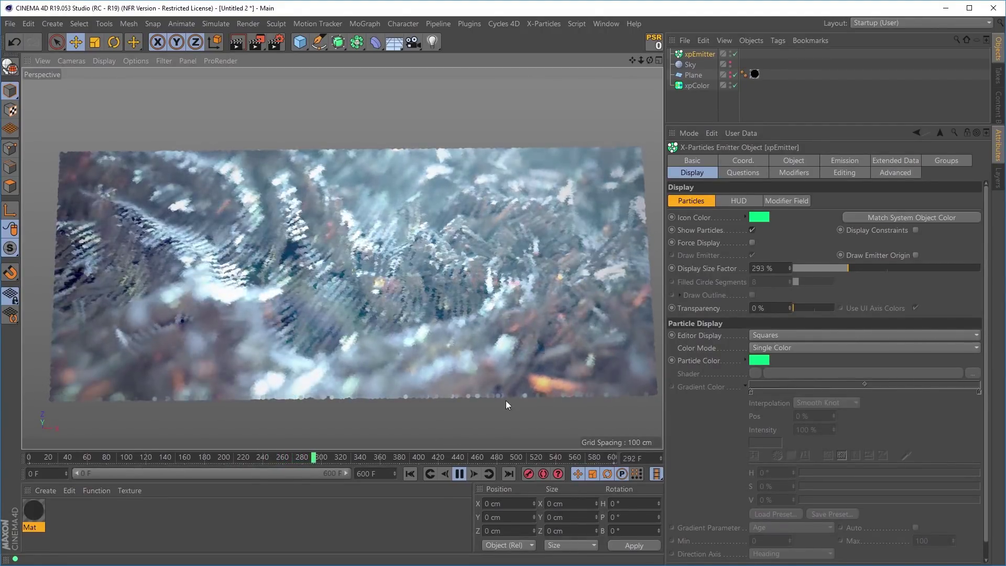
click(459, 474)
Step: Add an xpTurbulence modifier with a strength of 2 and a scale of 282 %
click(529, 24)
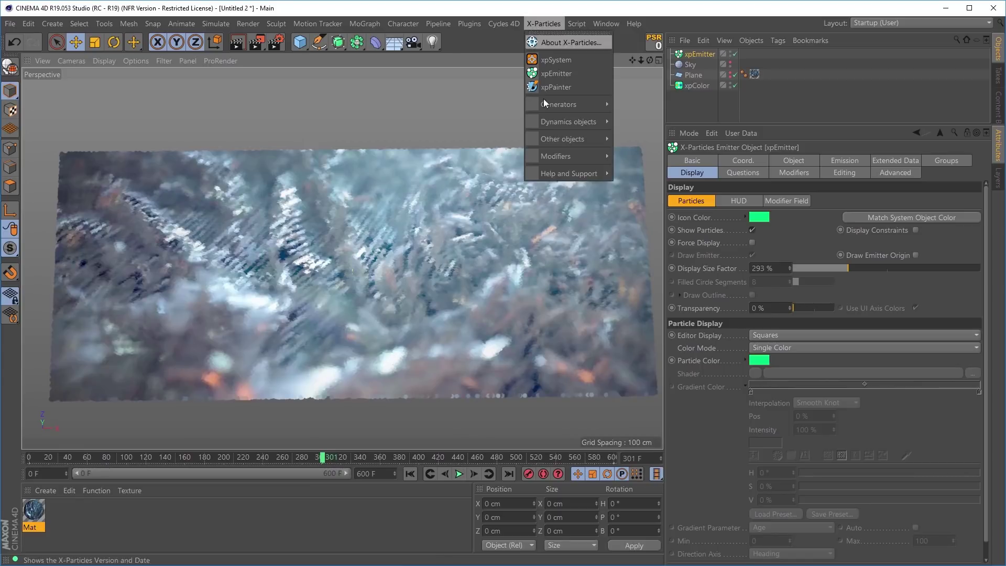
mouse_move(562, 156)
mouse_move(639, 173)
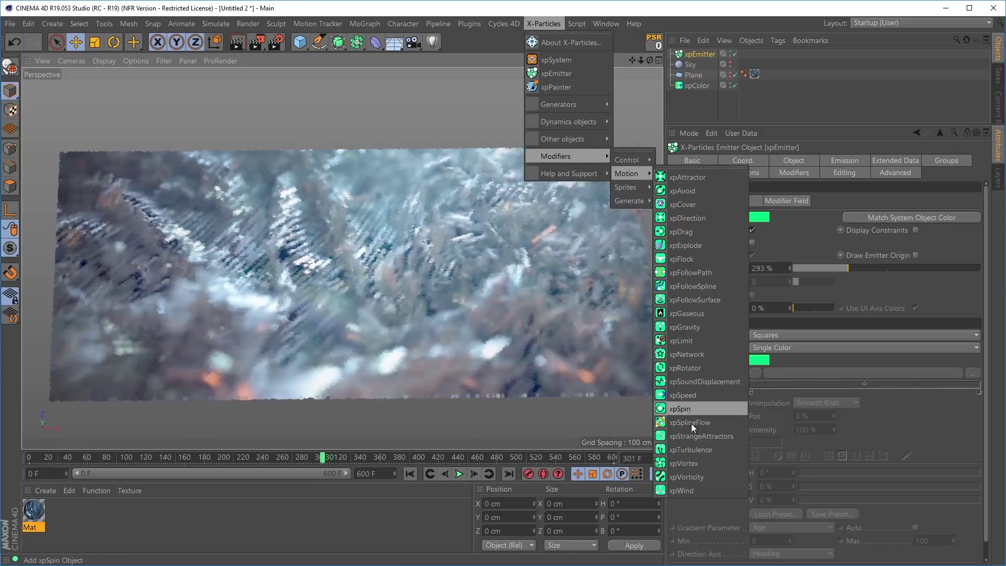
click(687, 447)
click(764, 304)
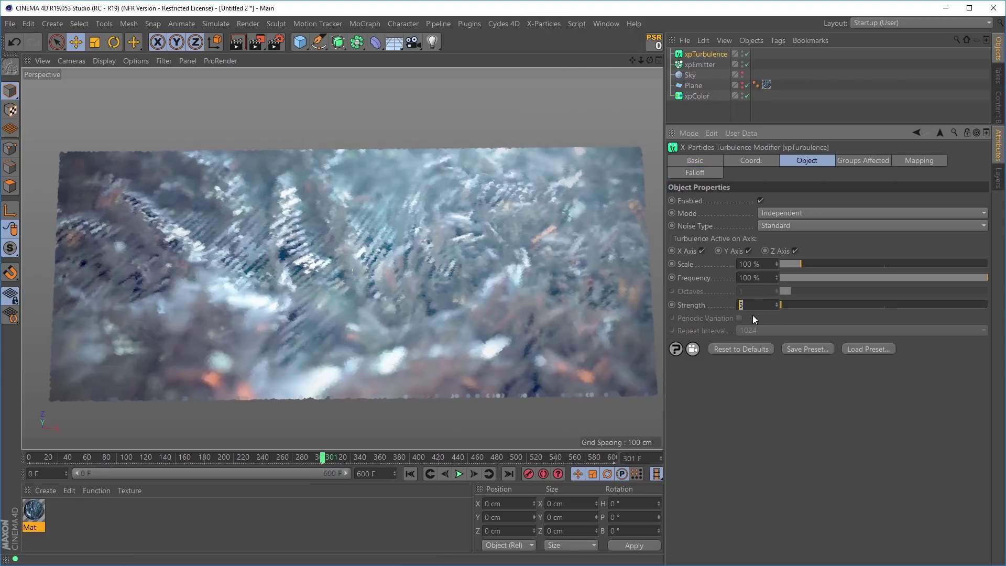
text(2)
click(838, 263)
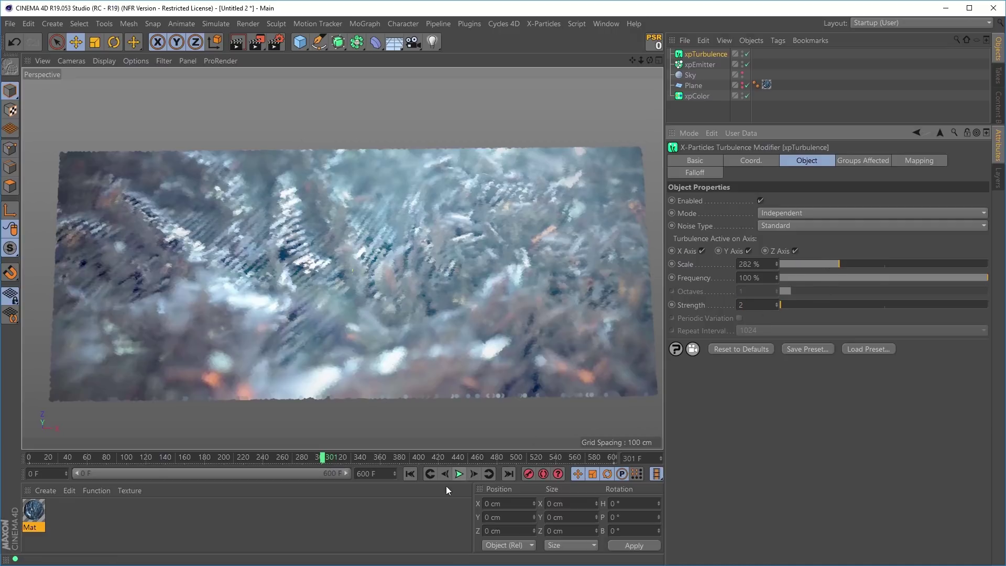
Step: Play the simulation from the start, inspect the turbulent particles from several angles and open xpEmitter's extended data settings
click(410, 474)
click(459, 474)
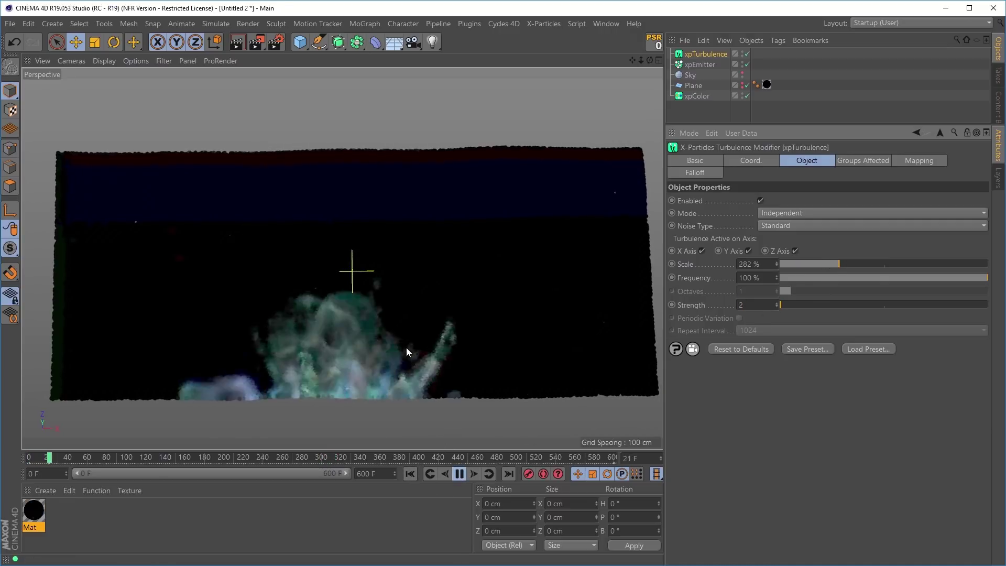
alt+drag(409, 334, 407, 289)
alt+drag(414, 232, 407, 363)
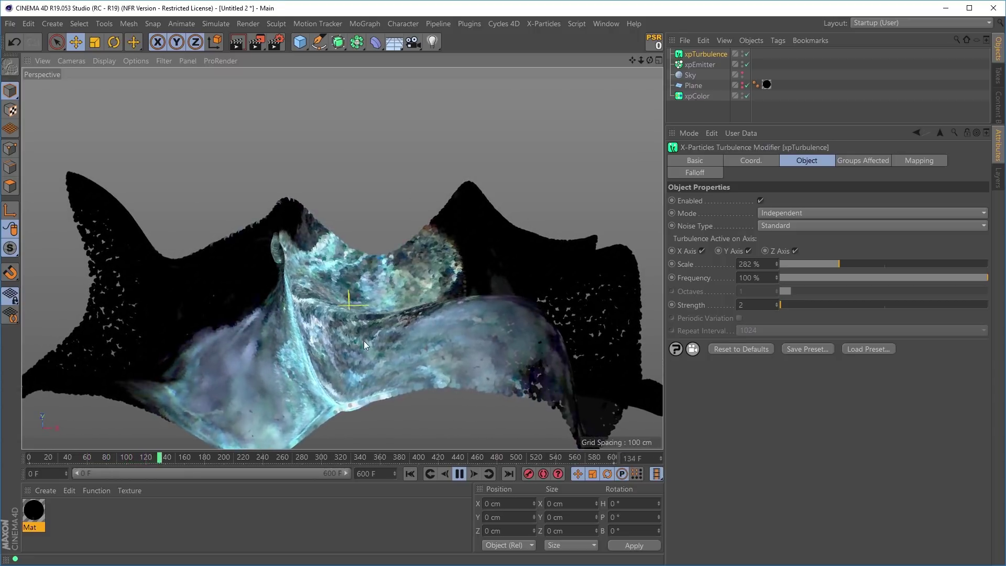
alt+drag(420, 351, 463, 357)
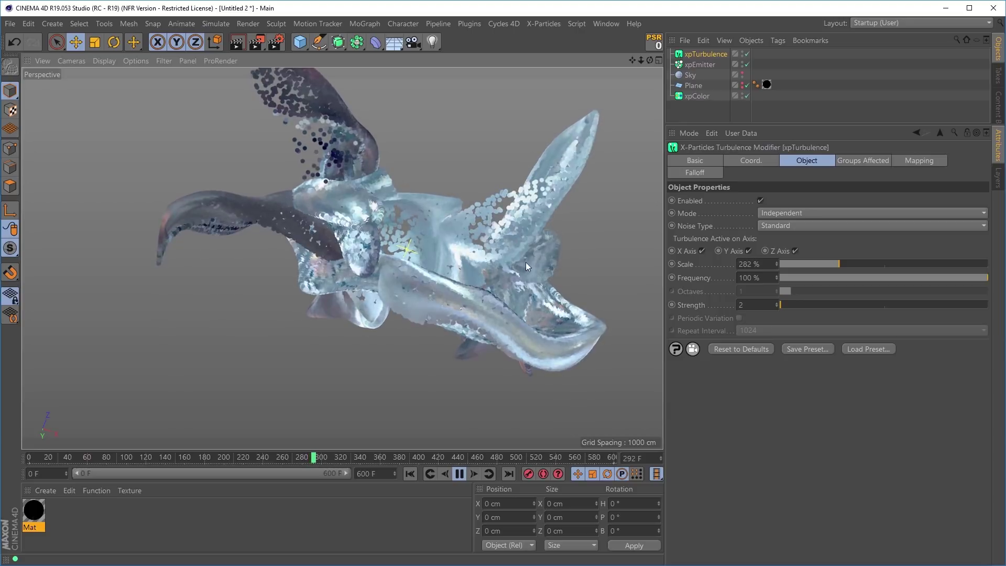
alt+drag(445, 285, 460, 329)
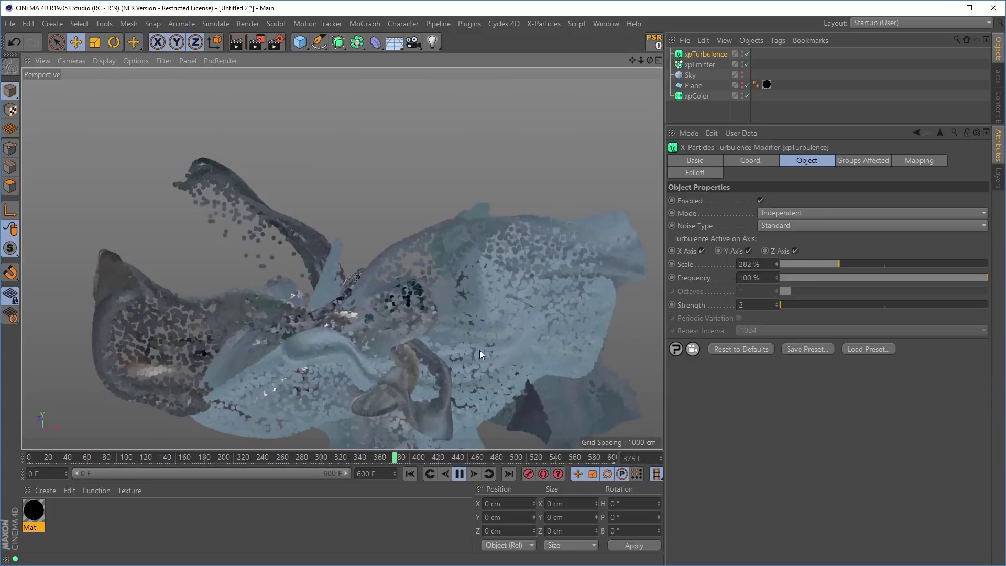
alt+drag(428, 318, 524, 316)
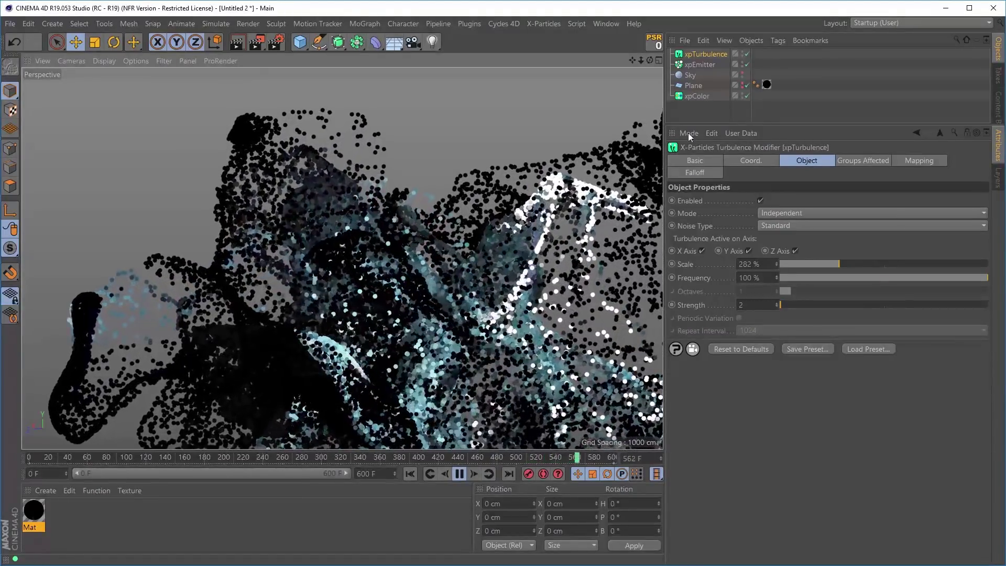
click(702, 65)
click(905, 161)
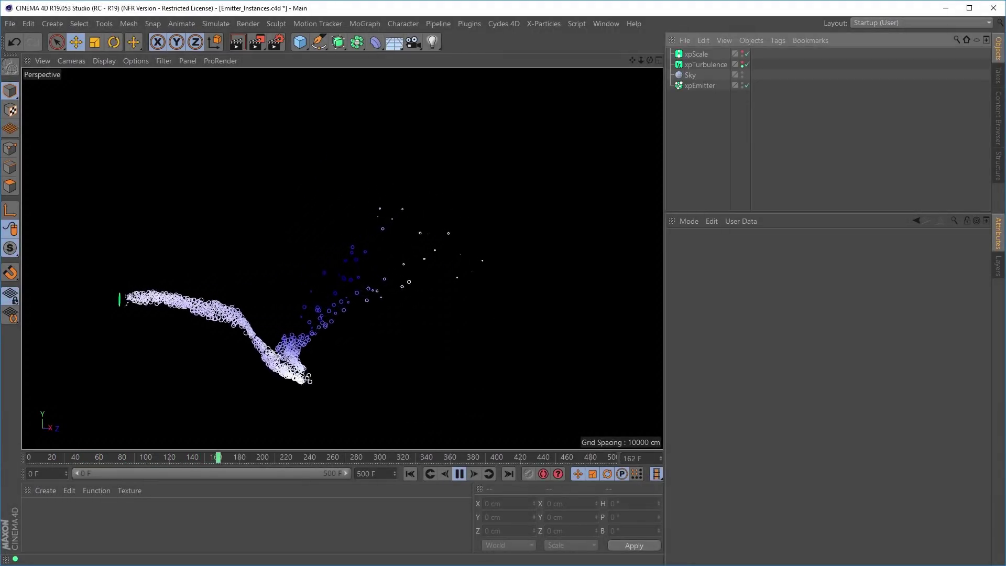
Step: Try cloning xpEmitter directly by placing it under a MoGraph Cloner, and remove the Cloner again
click(700, 86)
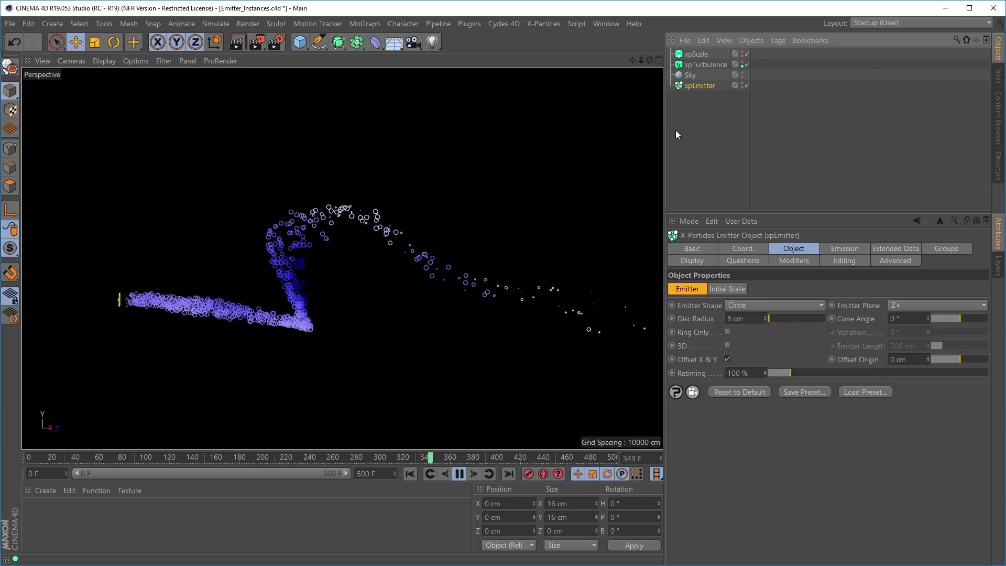
click(372, 24)
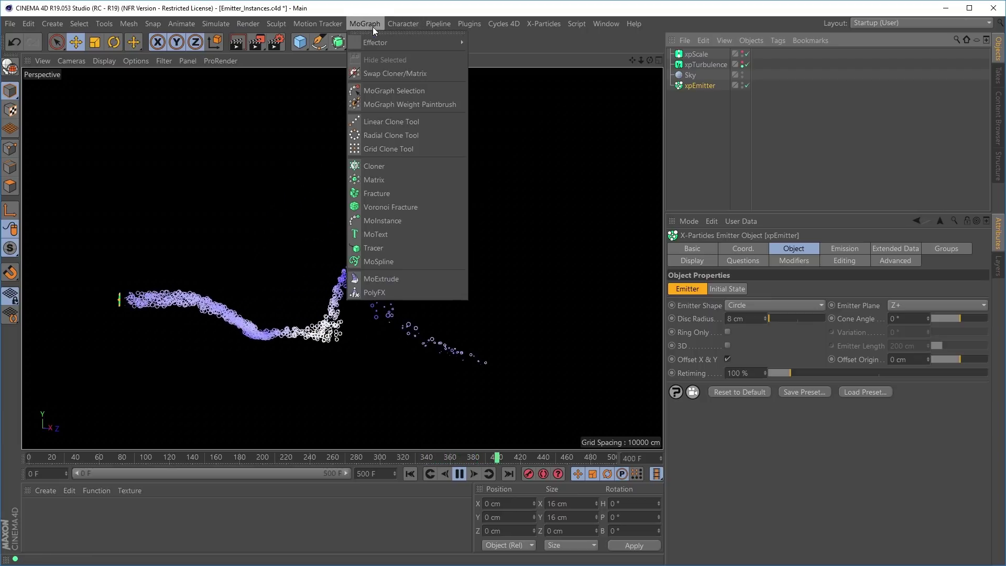
alt+click(391, 163)
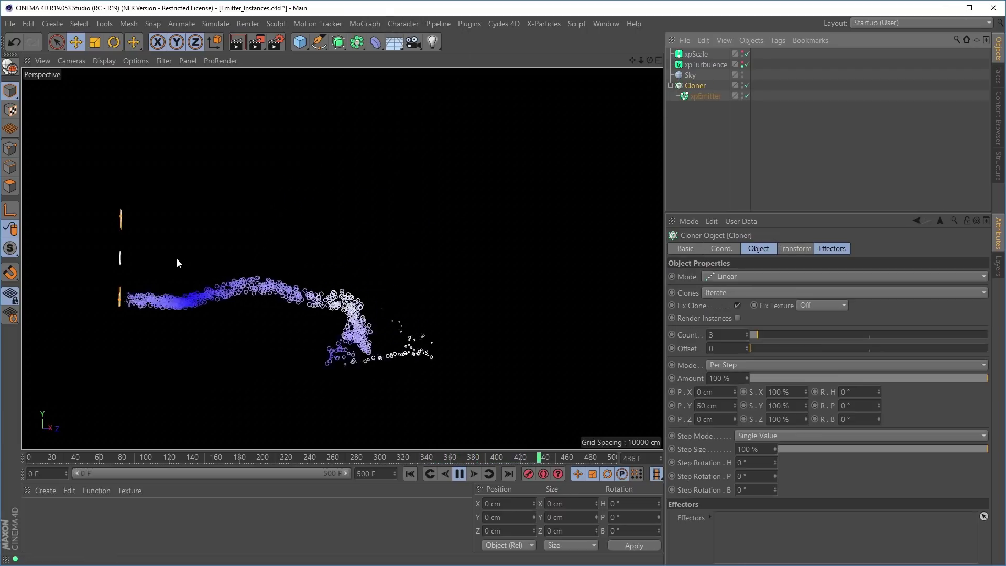
mouse_move(127, 256)
alt+mouse_down()
mouse_move(227, 261)
mouse_move(234, 245)
mouse_move(139, 251)
alt+mouse_up()
mouse_move(694, 98)
mouse_down()
mouse_move(699, 87)
mouse_move(693, 96)
mouse_up()
key(Delete)
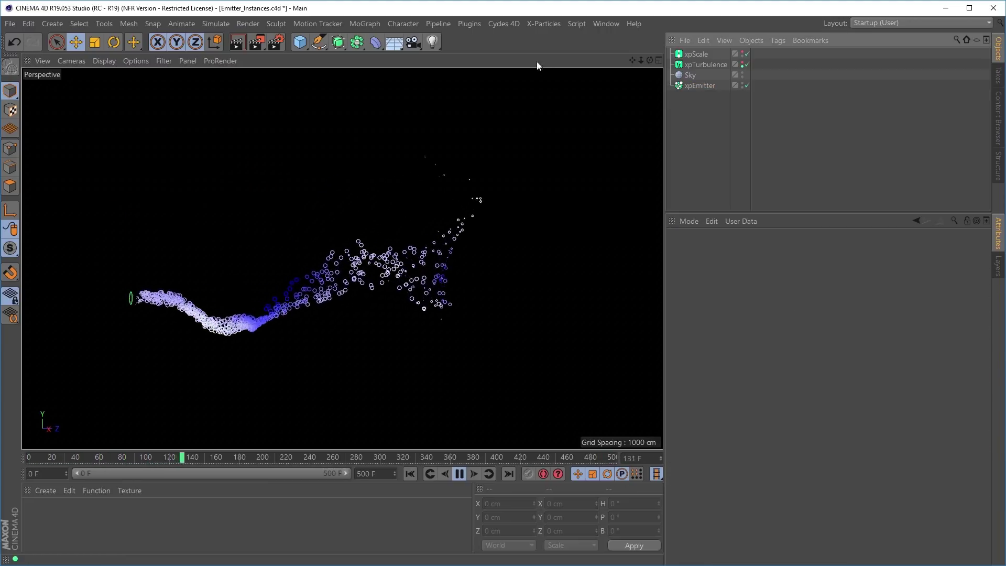
Step: Add a second X-Particles emitter and name it clones
click(532, 23)
click(544, 73)
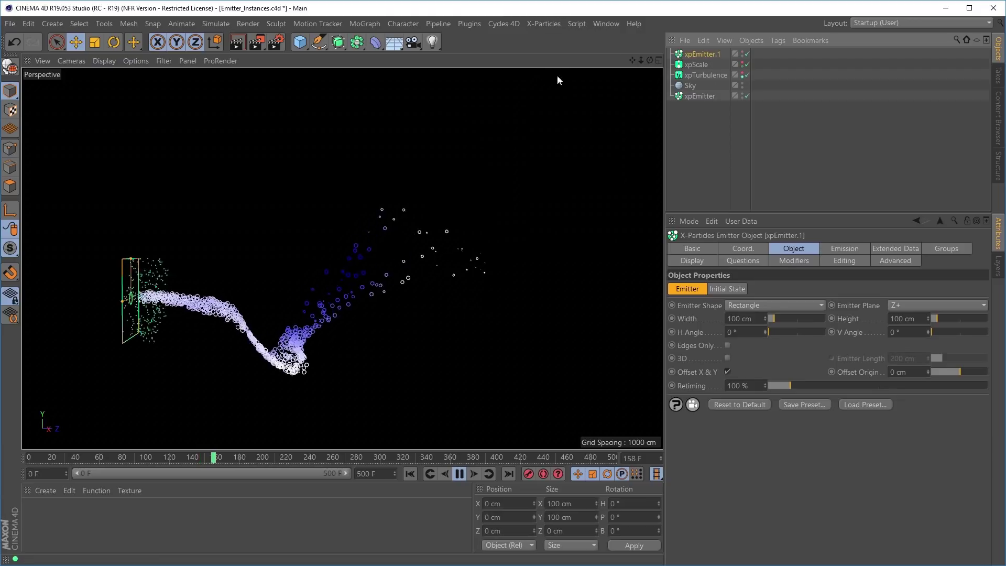
click(692, 248)
double_click(754, 289)
text(clones)
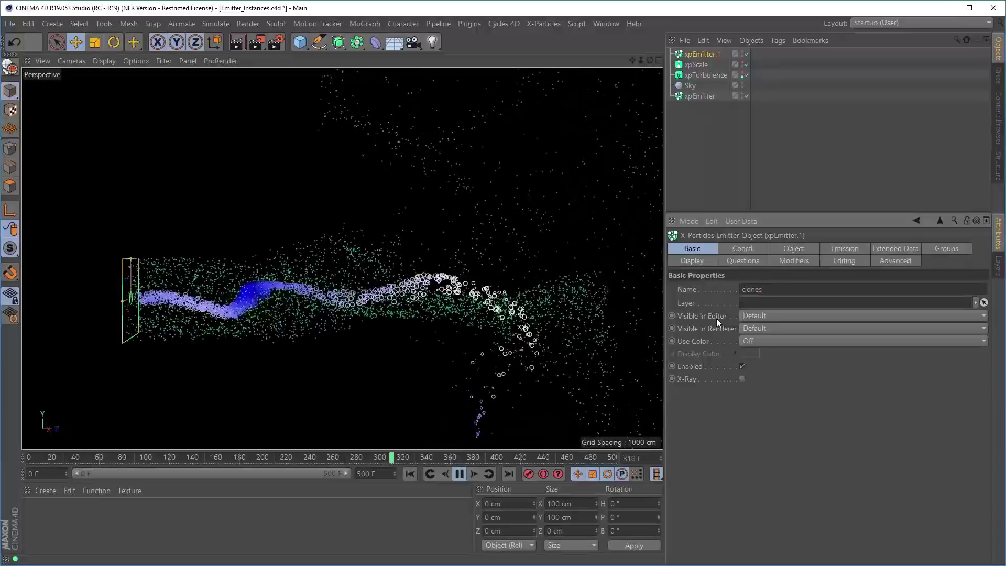
Step: Set the clones emitter's shape to Instance and link xpEmitter as its source emitter
click(786, 254)
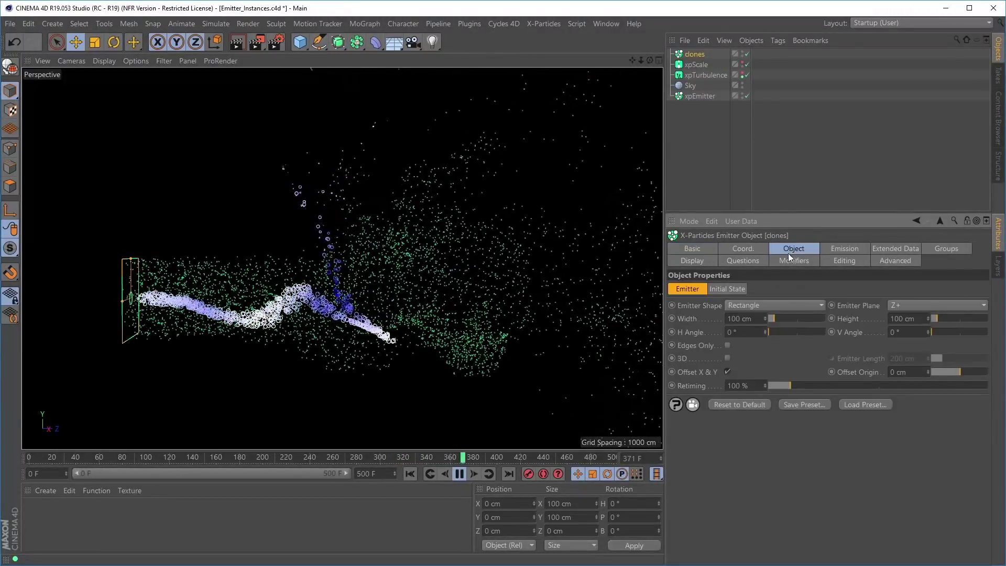
click(748, 305)
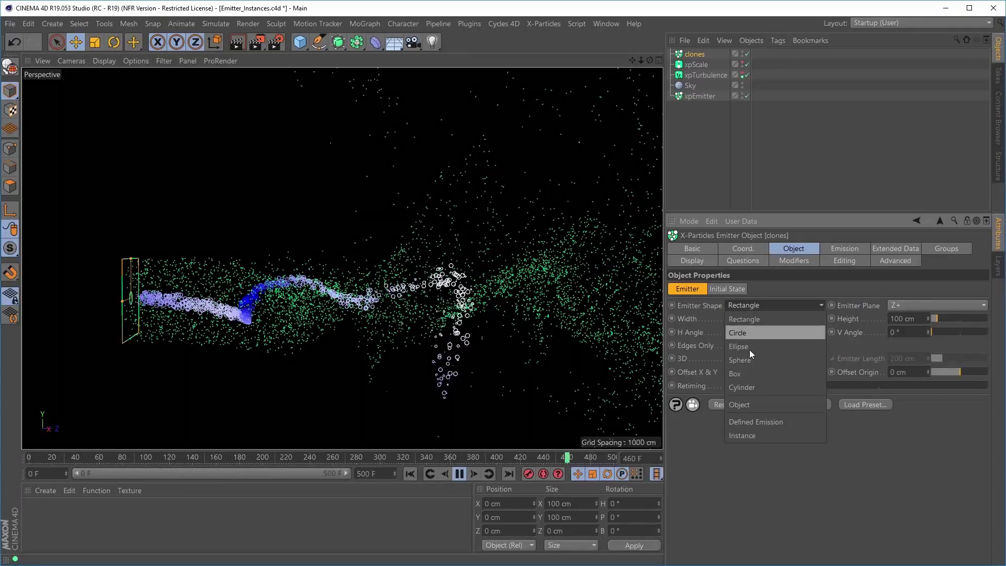
click(742, 435)
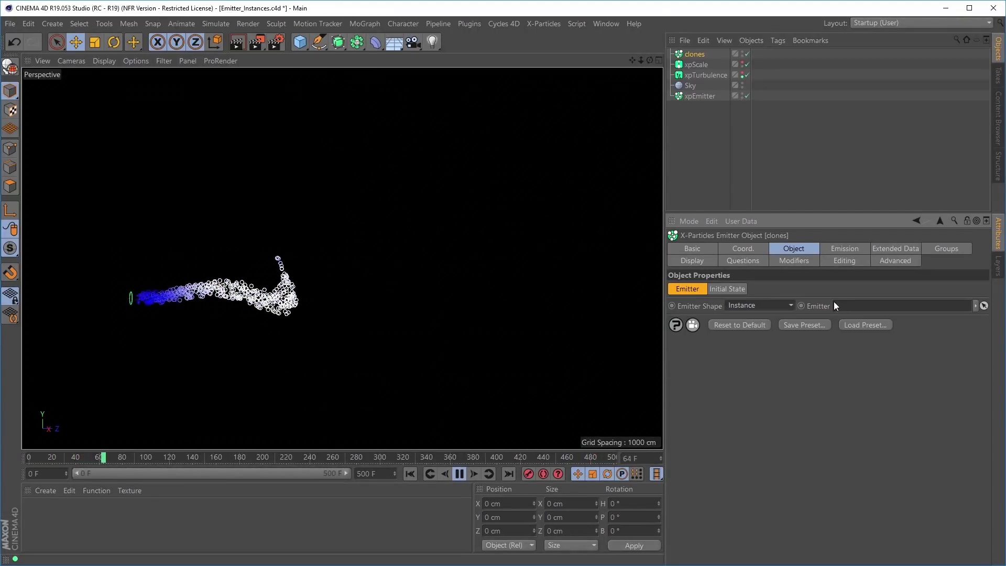
drag(699, 97, 832, 257)
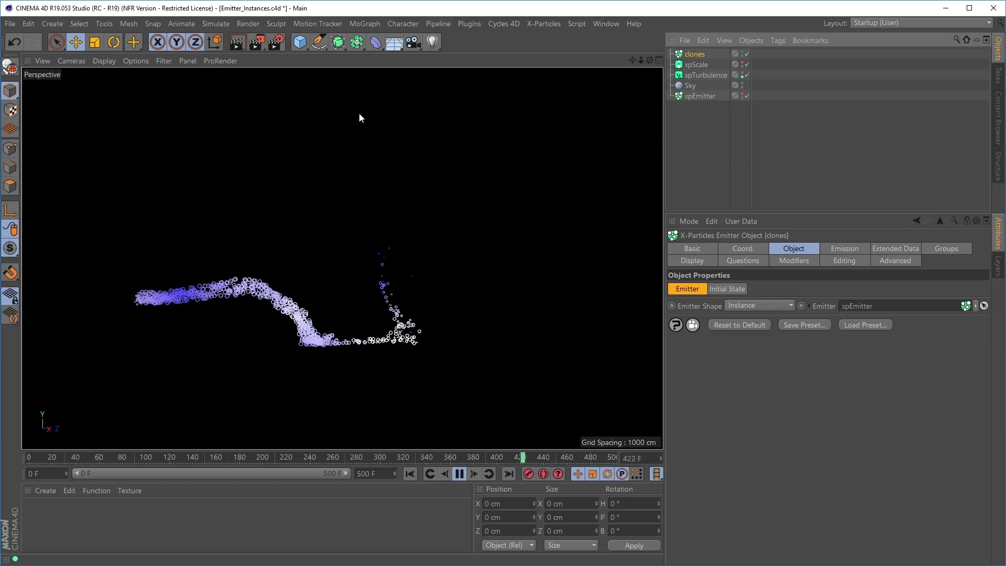
Step: Place the clones emitter under a new MoGraph Cloner and set the clone count to 5
click(366, 24)
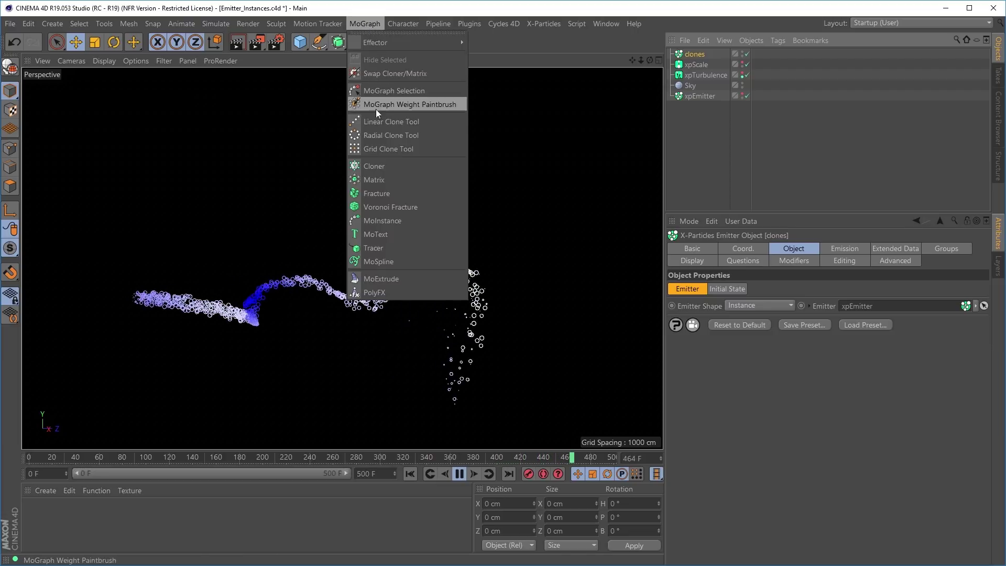
click(387, 166)
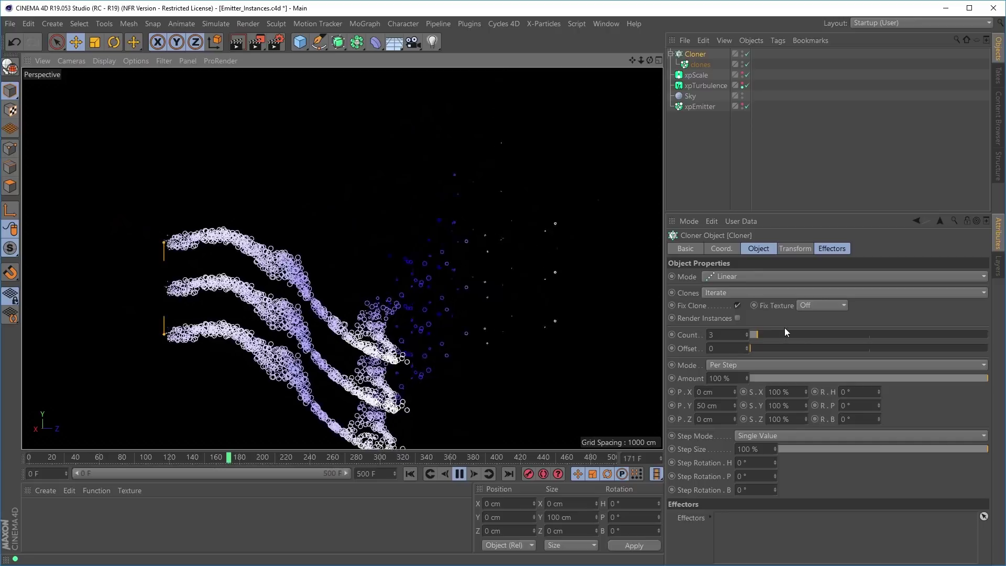
drag(755, 333, 761, 334)
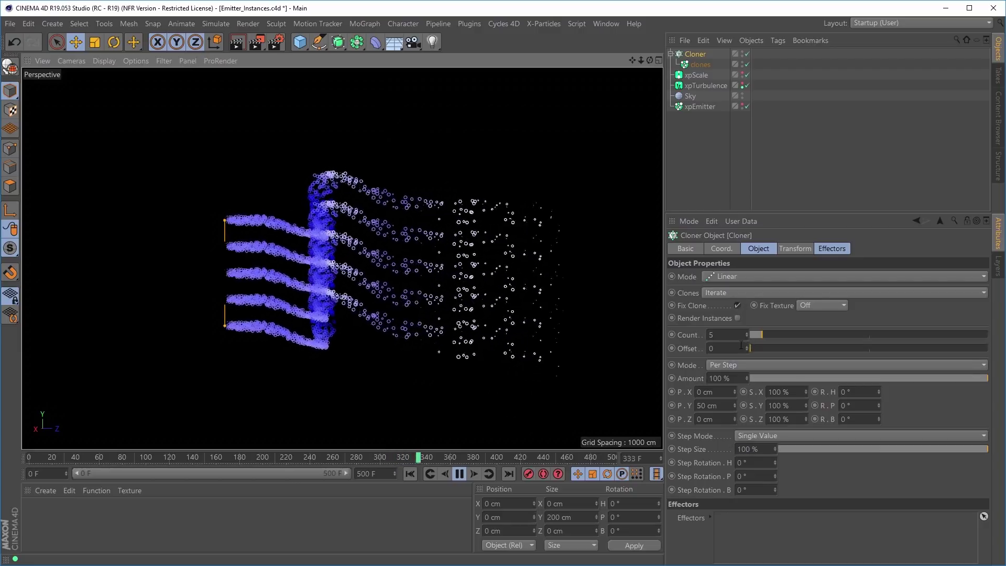
Step: Try the Cloner's Radial mode, inspect the cloned particle streams and return the mode to Linear
click(731, 276)
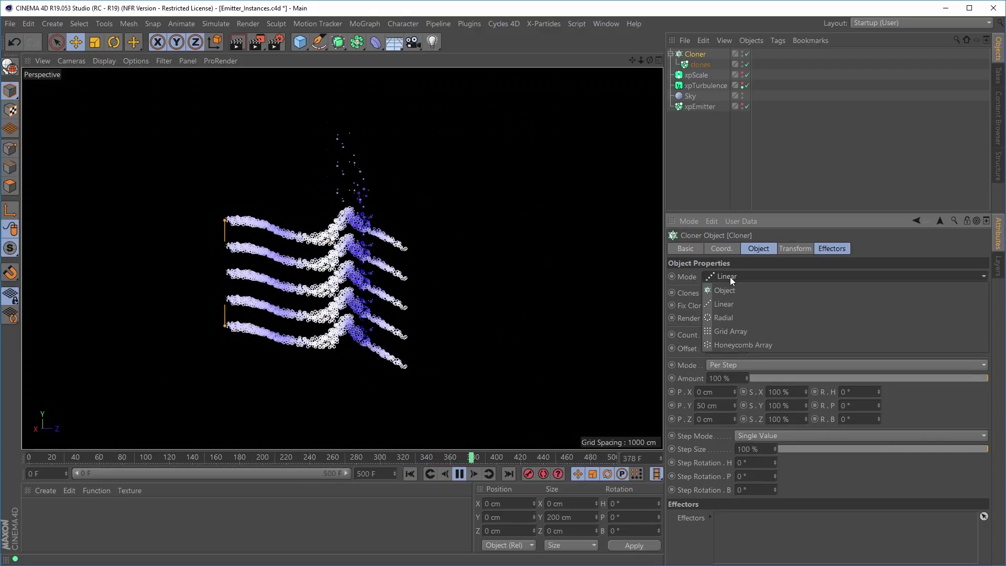
click(726, 318)
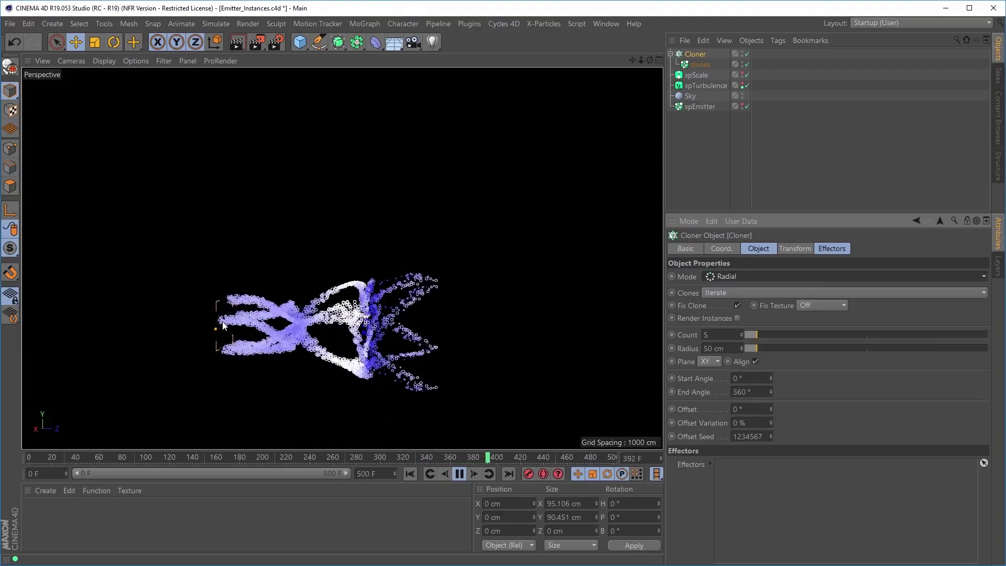
alt+drag(225, 327, 307, 328)
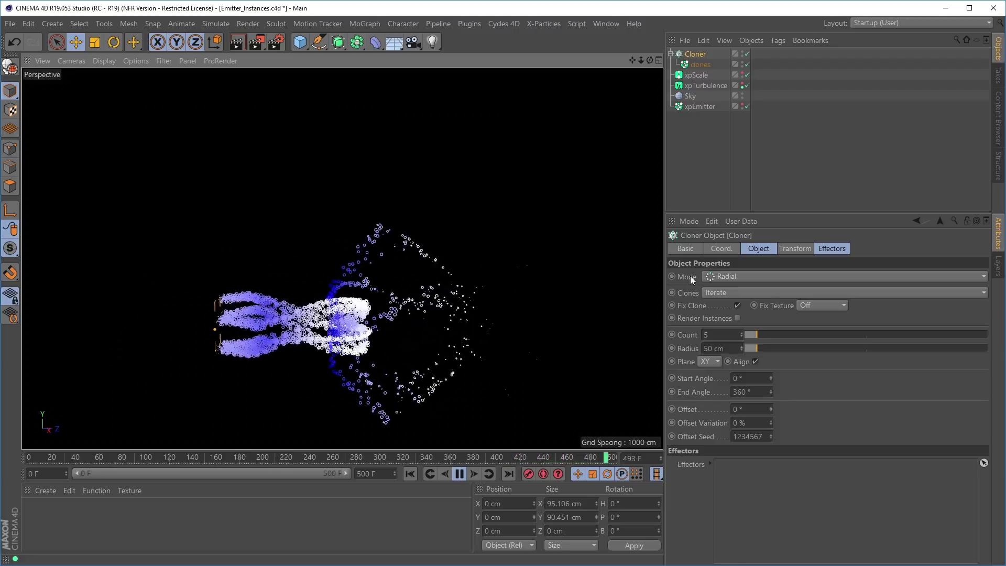
click(729, 276)
click(733, 304)
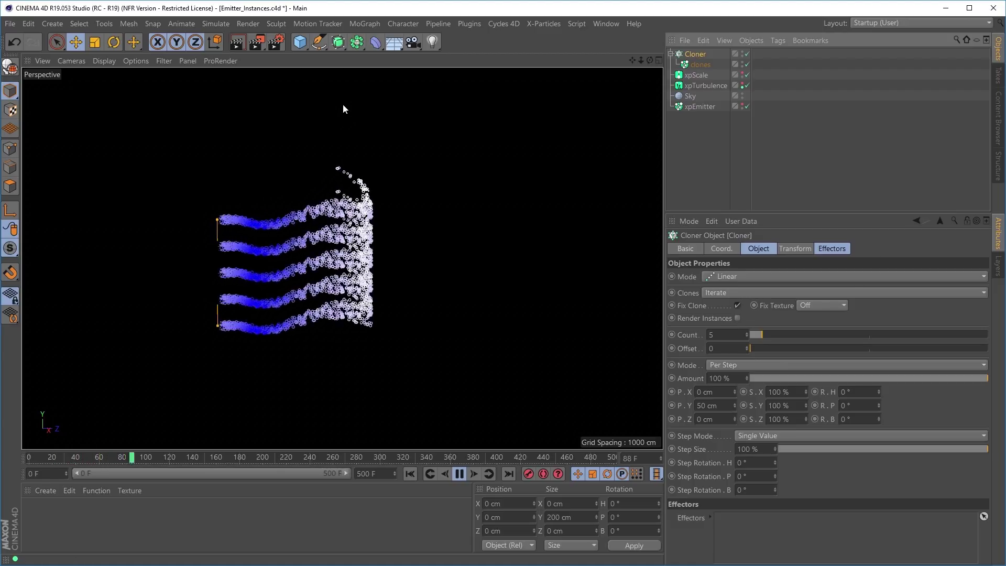
Step: Add a MoGraph Step effector to the Cloner and inspect its scaling across the cloned particle streams
click(364, 24)
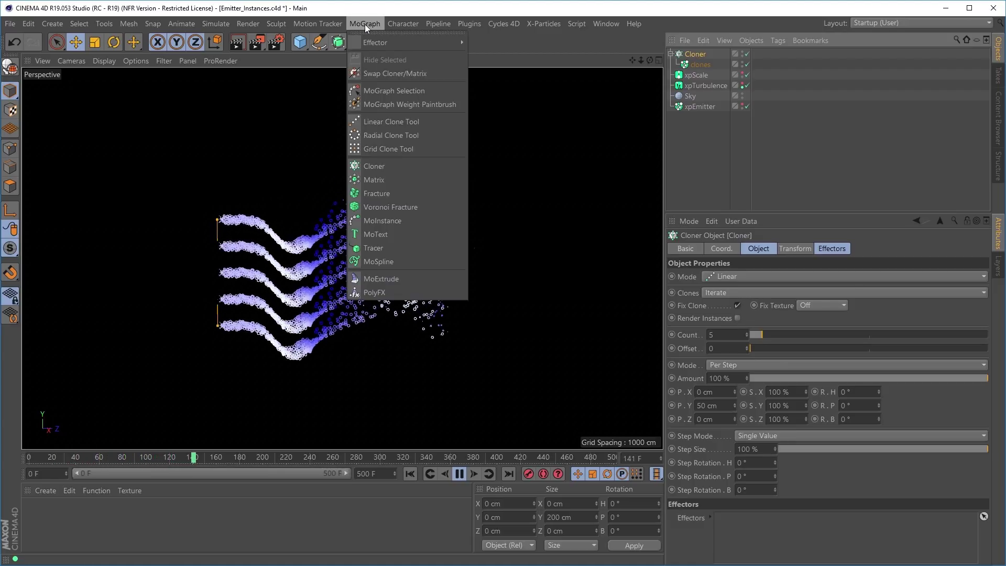
mouse_move(454, 41)
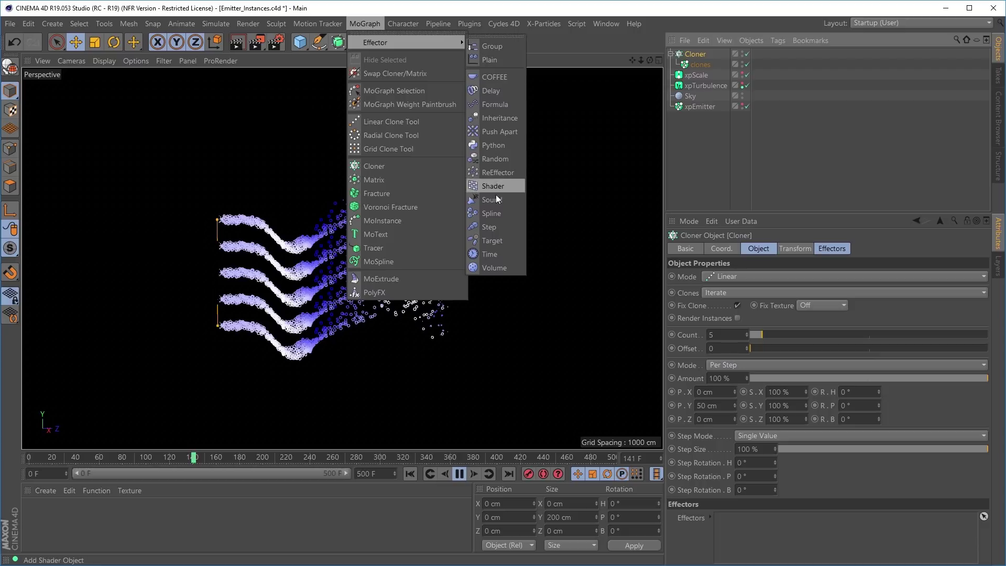
click(498, 229)
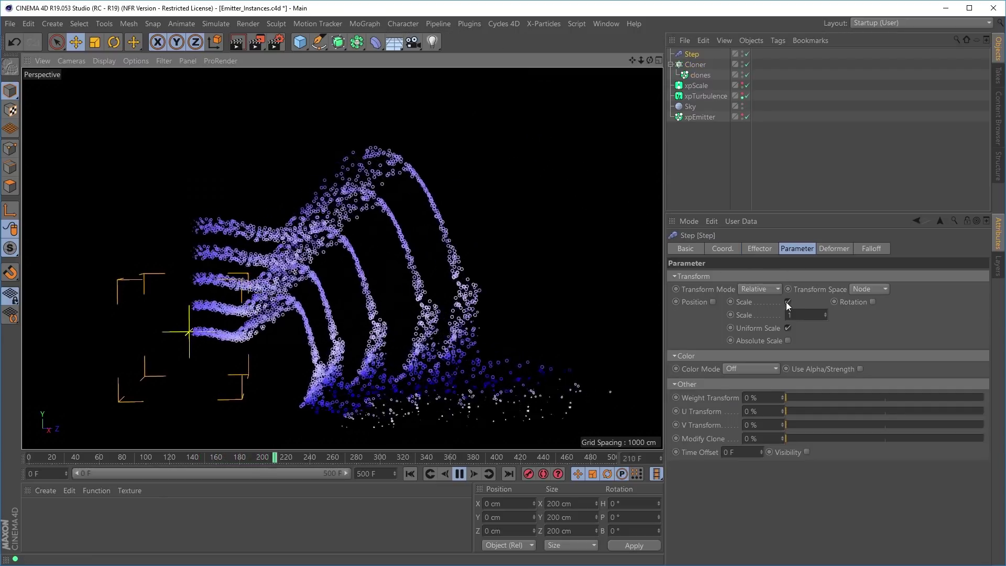
alt+drag(314, 299, 340, 303)
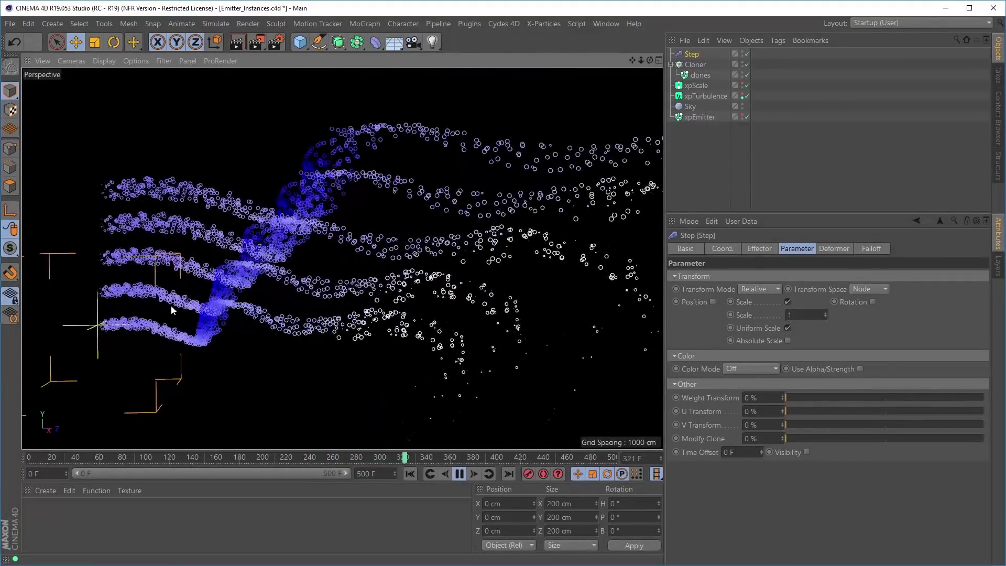
Step: Enable rotation on the Step effector and set its heading rotation to 302°, checking the fanned-out particle streams
alt+drag(184, 237, 566, 290)
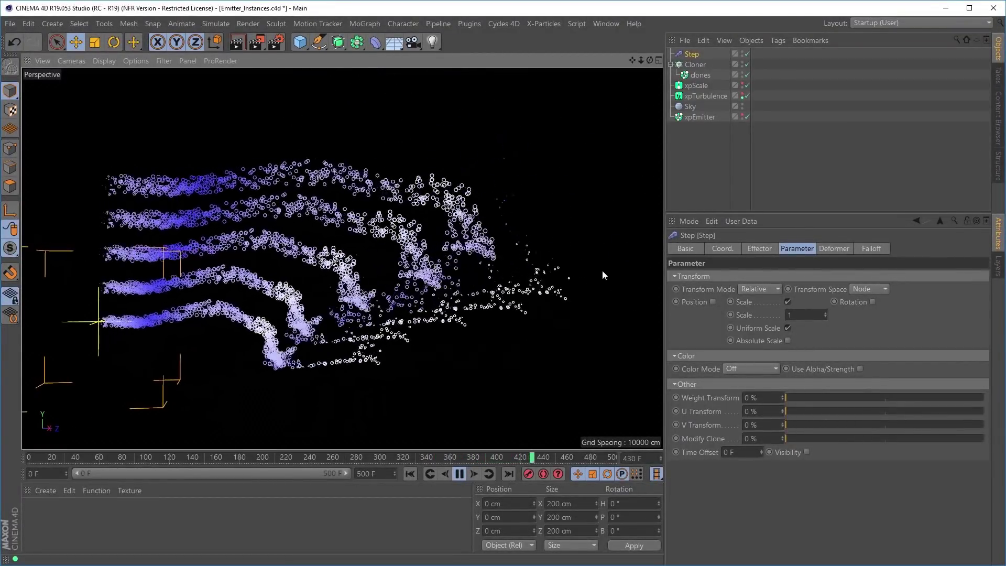
click(872, 302)
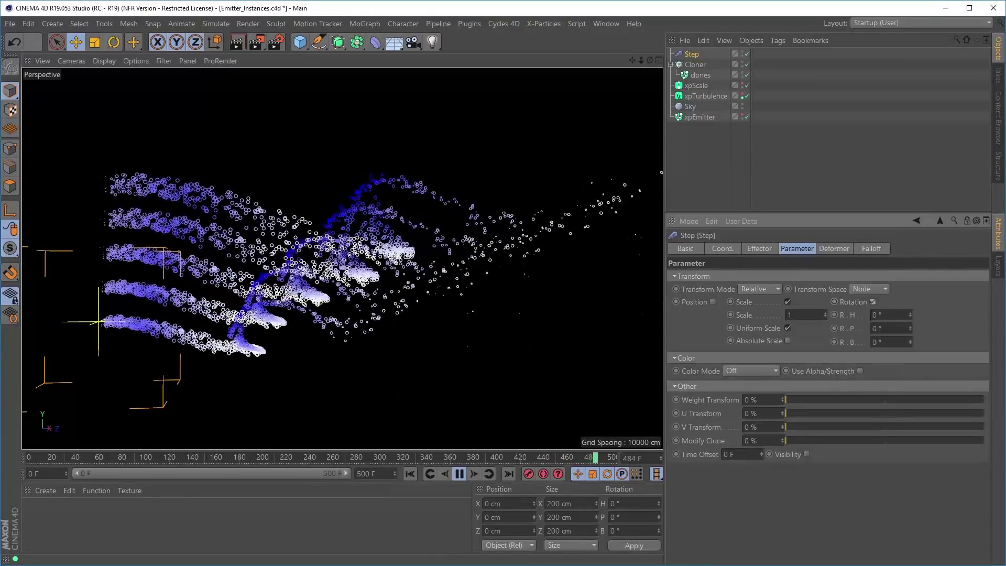
drag(911, 315, 914, 252)
drag(916, 202, 913, 197)
alt+drag(315, 241, 168, 260)
alt+middle_drag(174, 306, 323, 285)
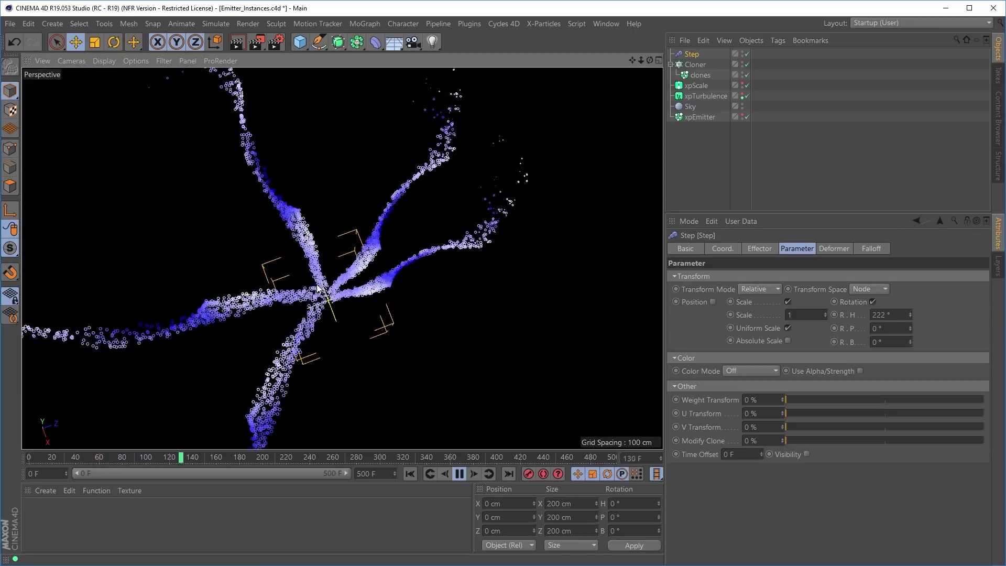
click(910, 313)
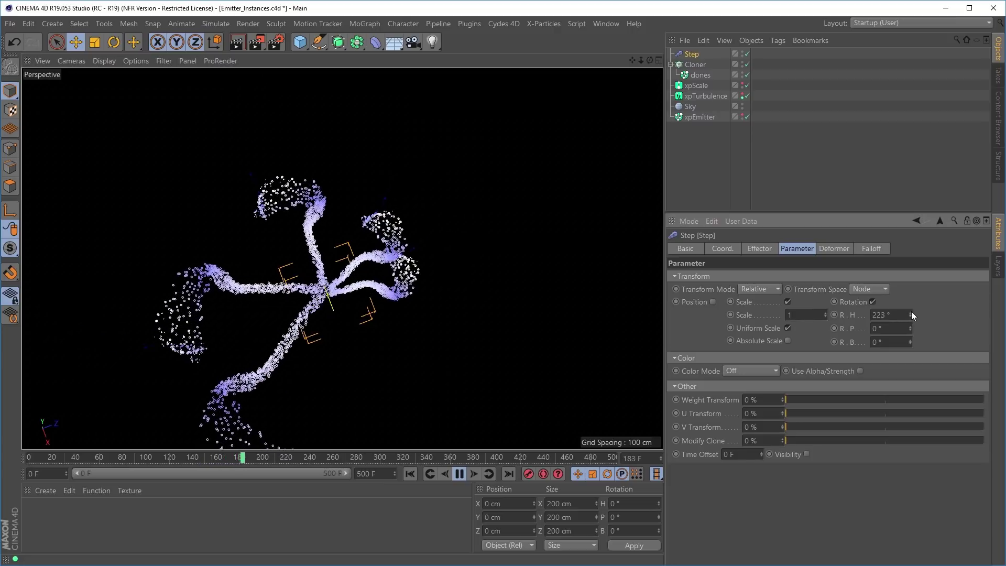
drag(911, 304, 903, 301)
alt+drag(398, 262, 277, 267)
alt+drag(264, 234, 267, 283)
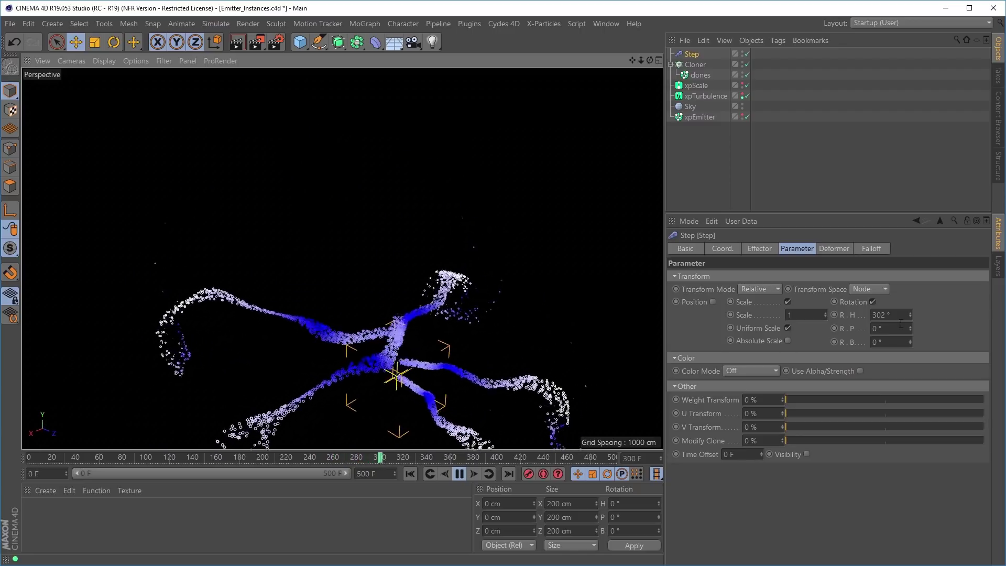
Step: Set the Step effector's pitch rotation to 45° and inspect the cloned particle streams
drag(911, 328, 912, 306)
alt+drag(414, 338, 380, 290)
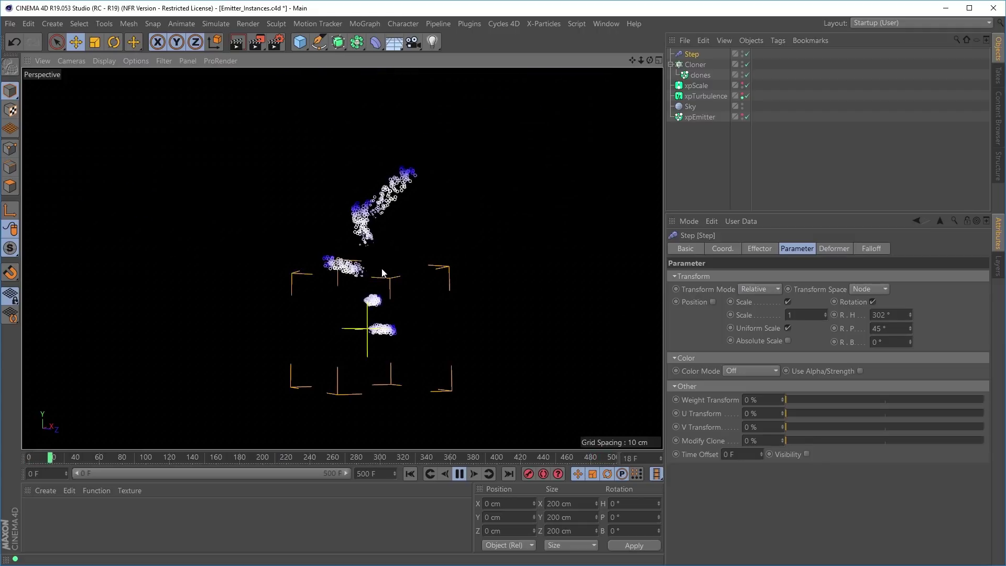
alt+drag(307, 284, 314, 277)
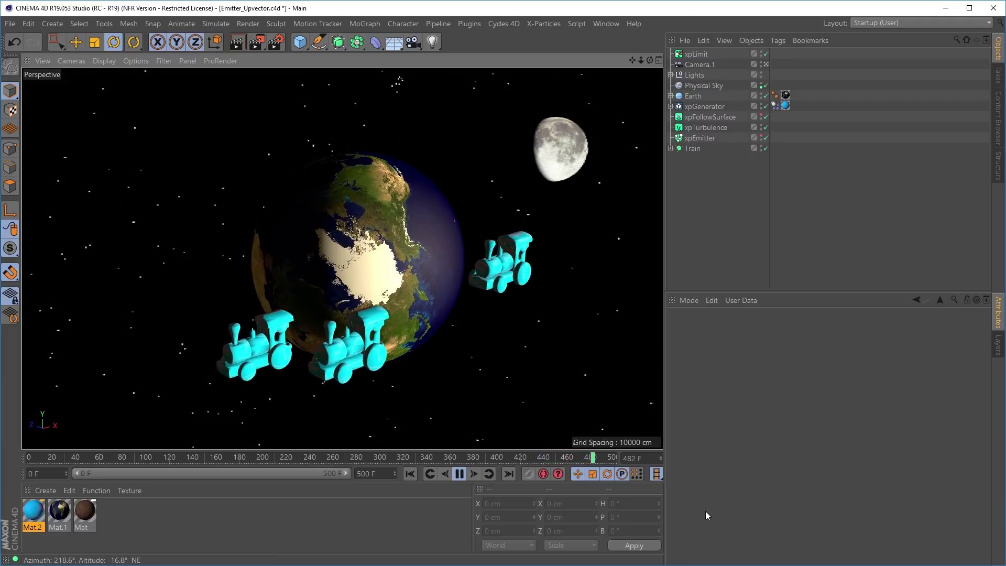
Step: Enable particle rotation on the train scene's xpEmitter, with the up-vector set to Y-Positive and the rotation mode to Up Vector
click(700, 139)
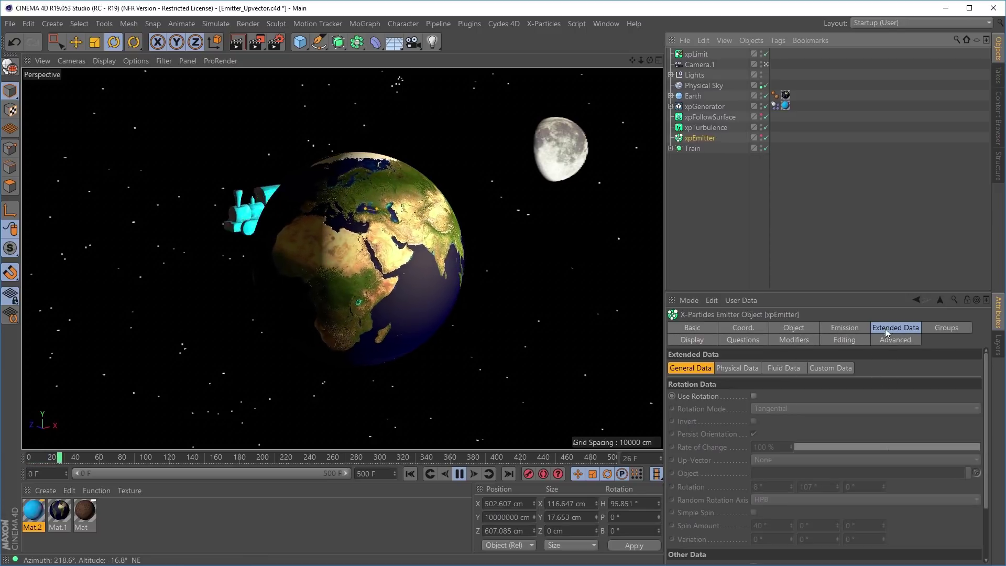
click(753, 396)
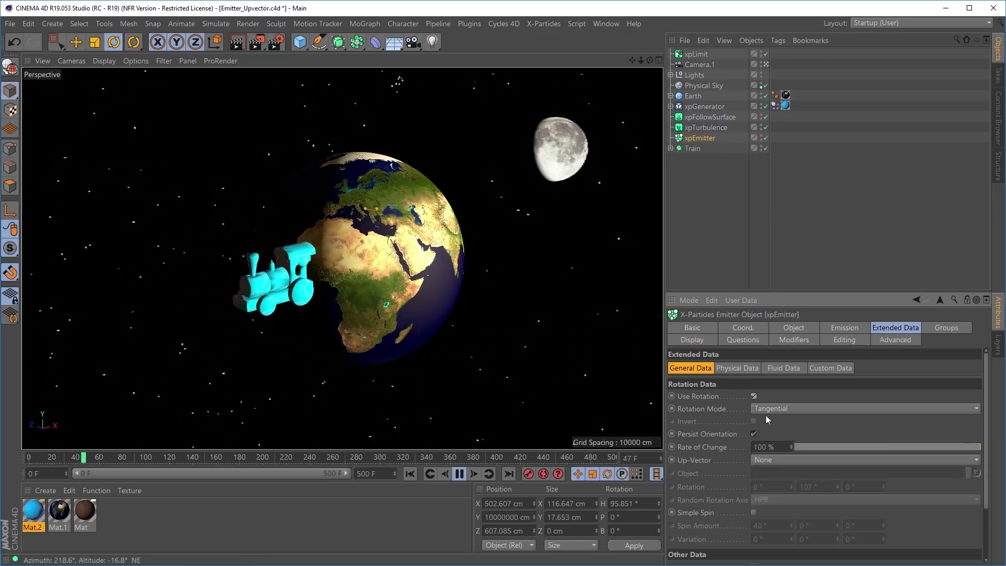
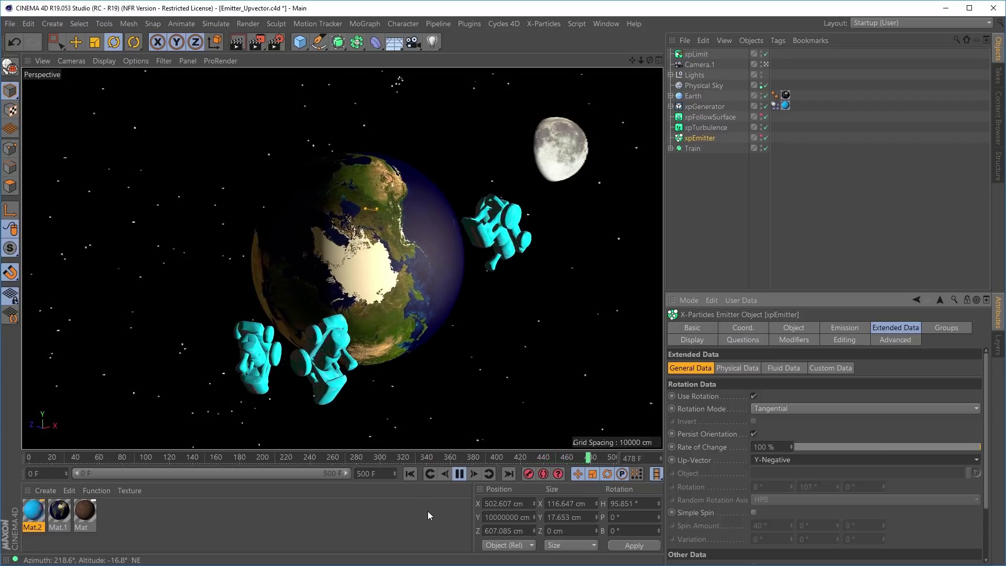
click(768, 461)
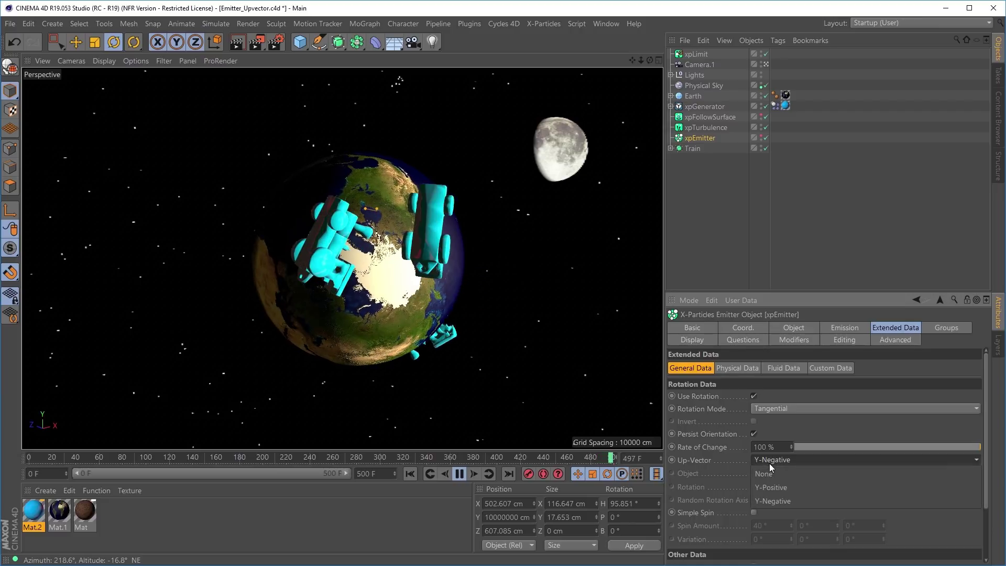
click(771, 487)
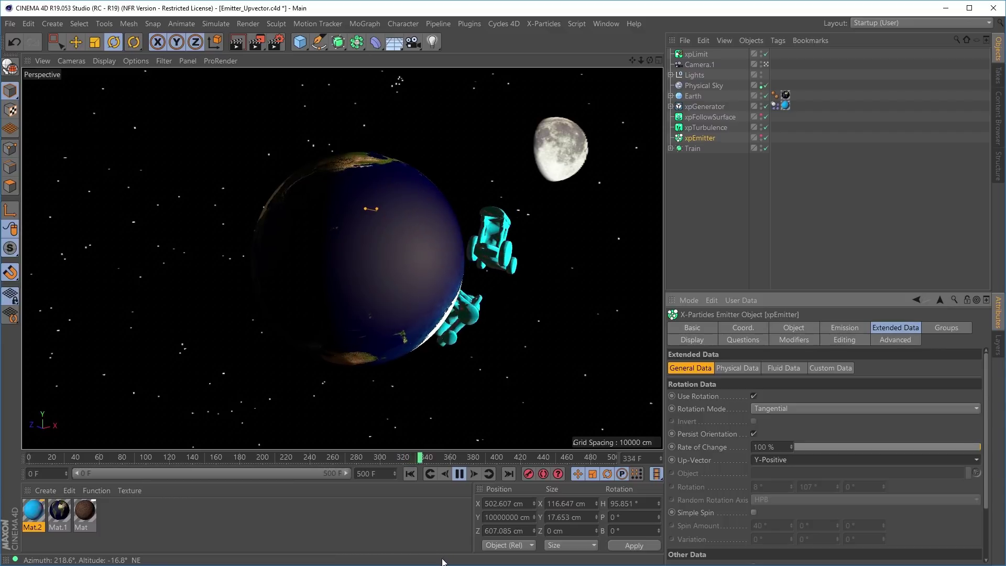
click(781, 408)
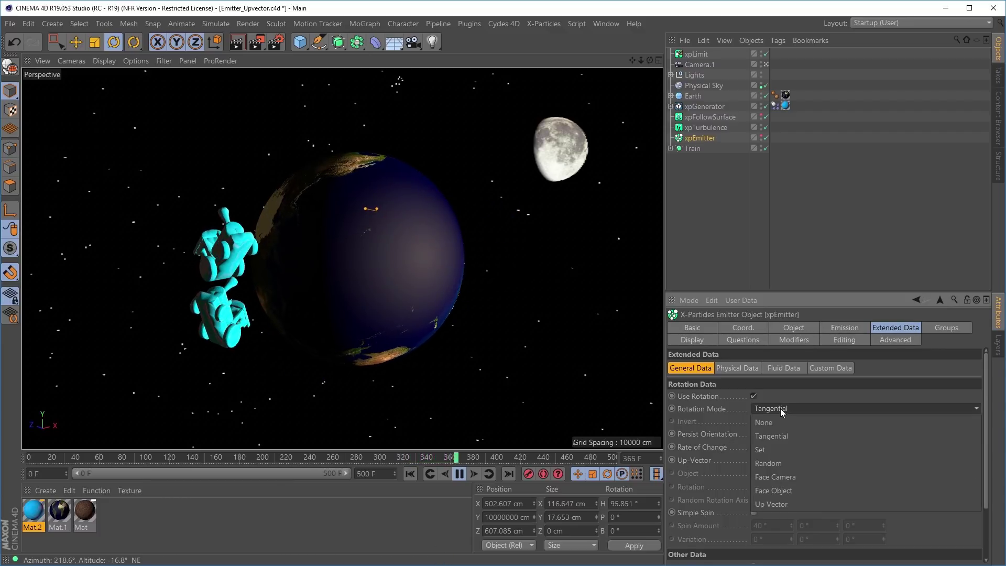
click(775, 504)
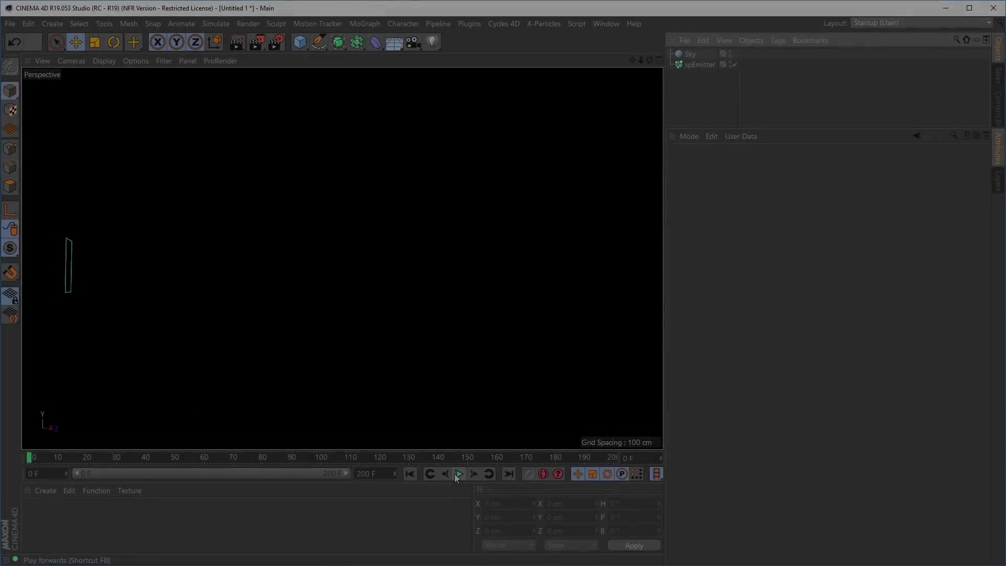
Step: Play the new scene's simulation and add a Particle Age question to xpEmitter with the age set to 20 F
click(458, 474)
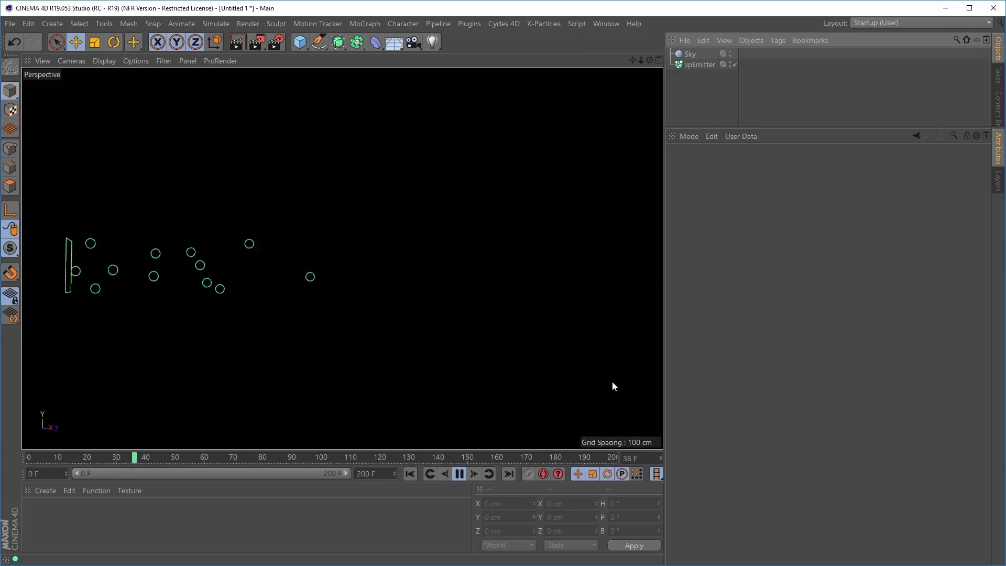
click(702, 64)
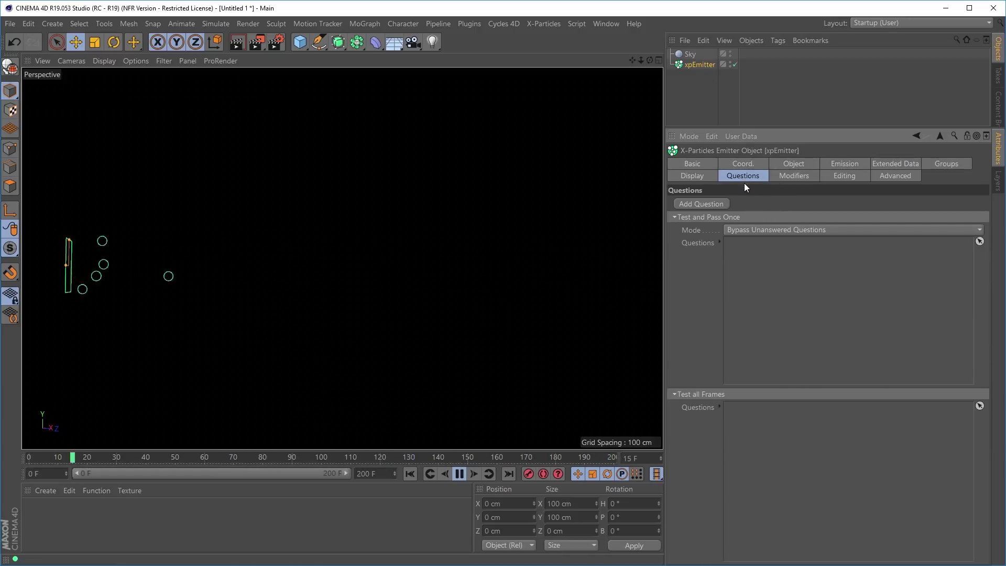
click(708, 203)
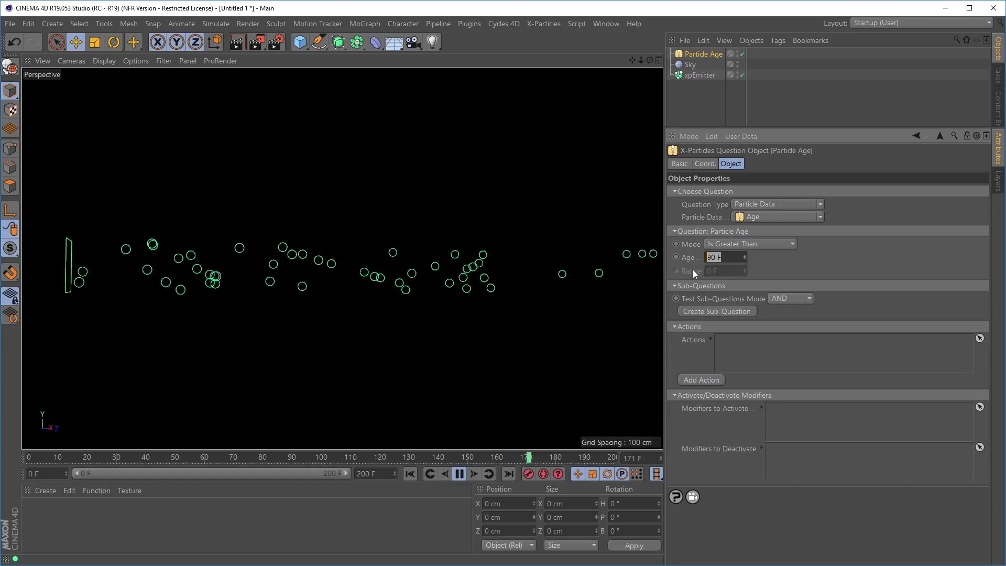
text(2)
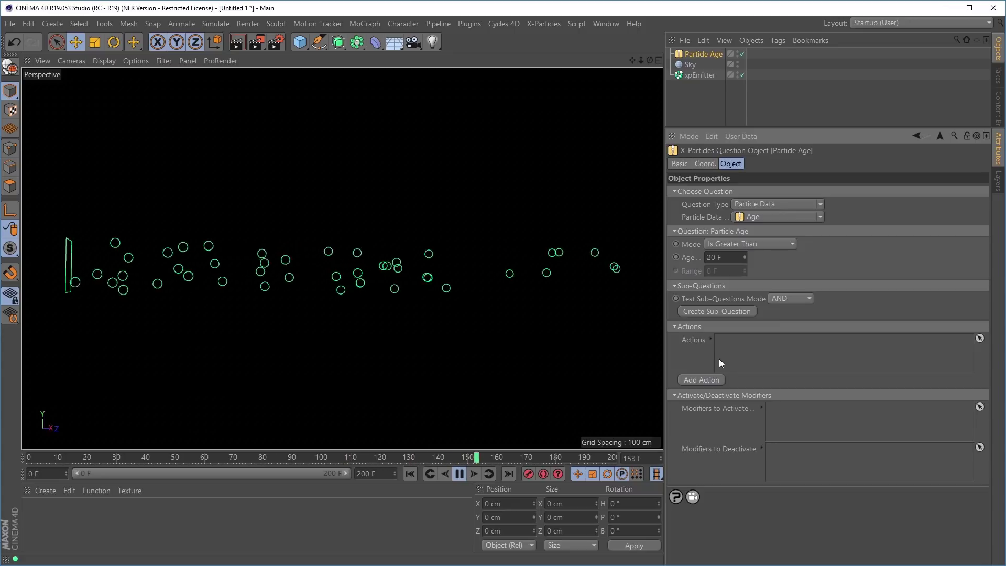
Step: Add an Editor Display action to the Particle Age question and make it change the particles' editor display to Arrow
click(700, 378)
click(724, 420)
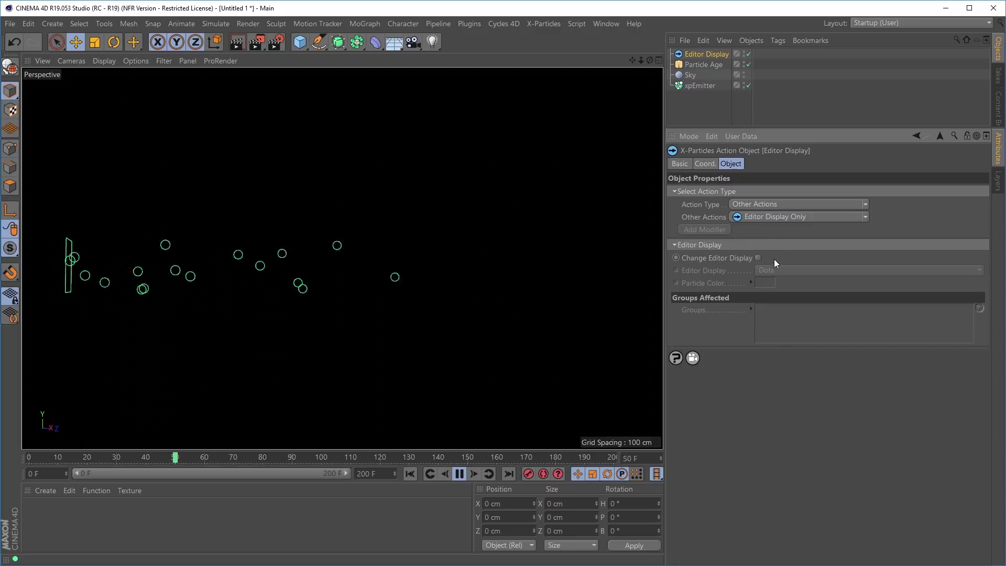
click(758, 258)
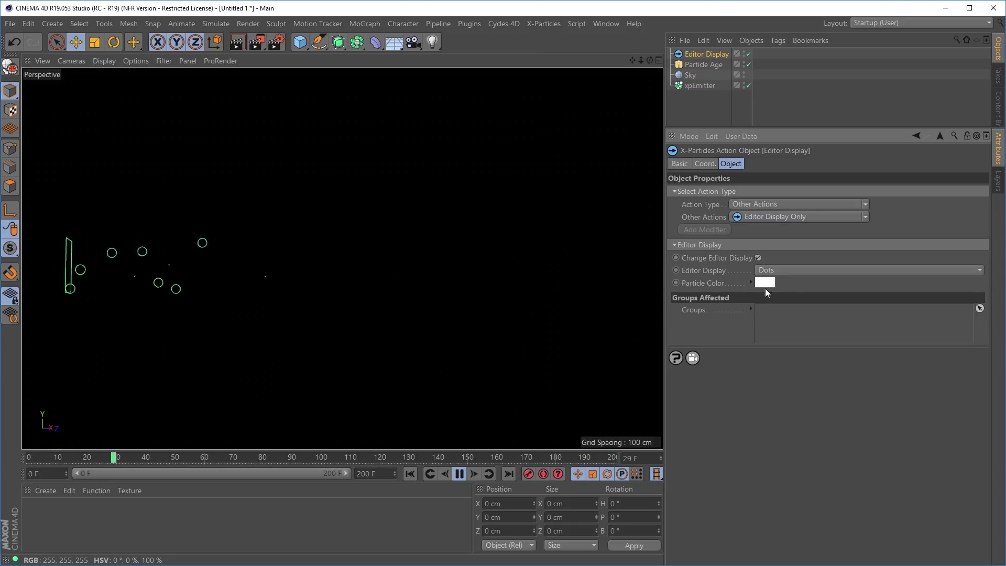
click(778, 272)
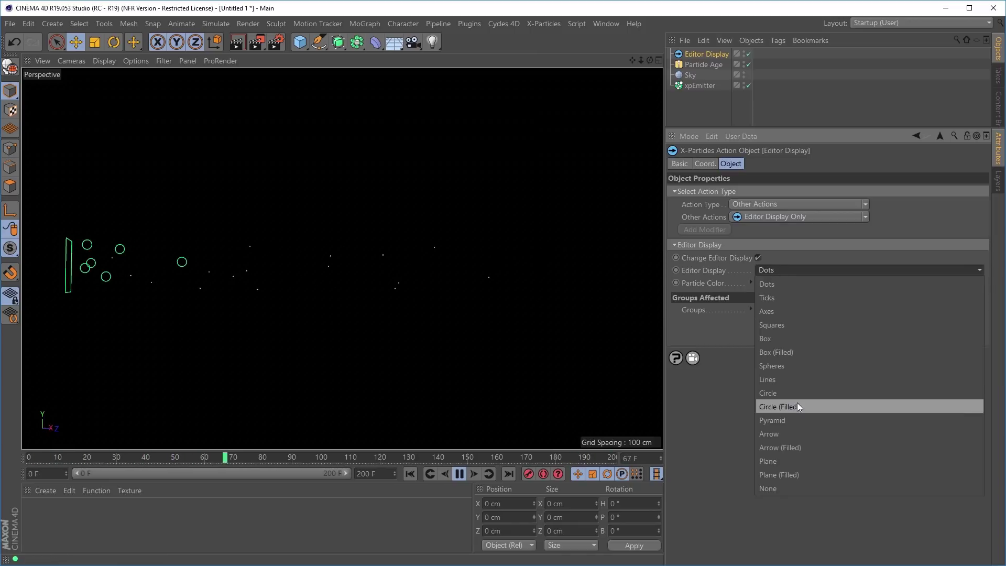
click(774, 433)
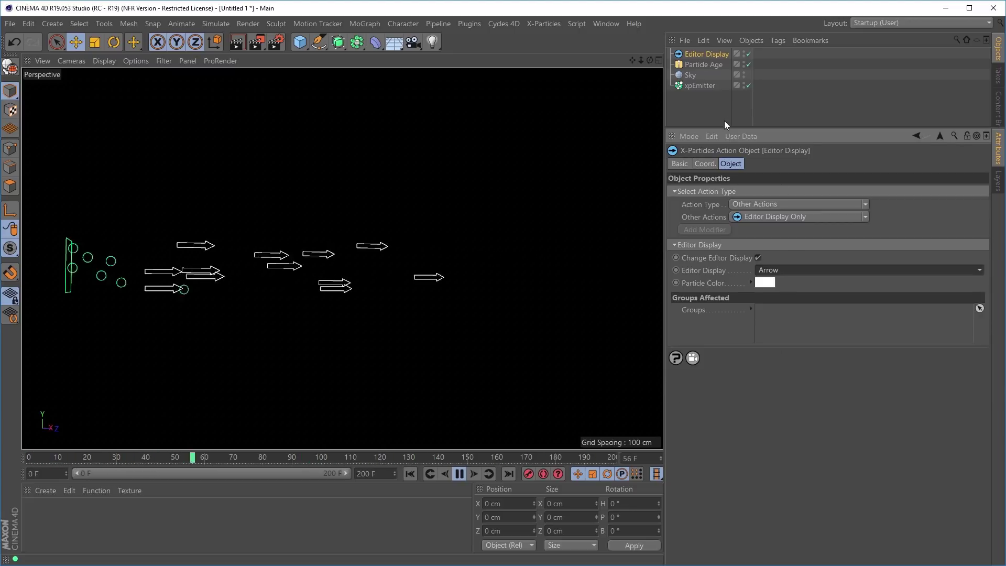
Step: Add a second question to xpEmitter that tests for a particle speed greater than 250 cm
click(706, 65)
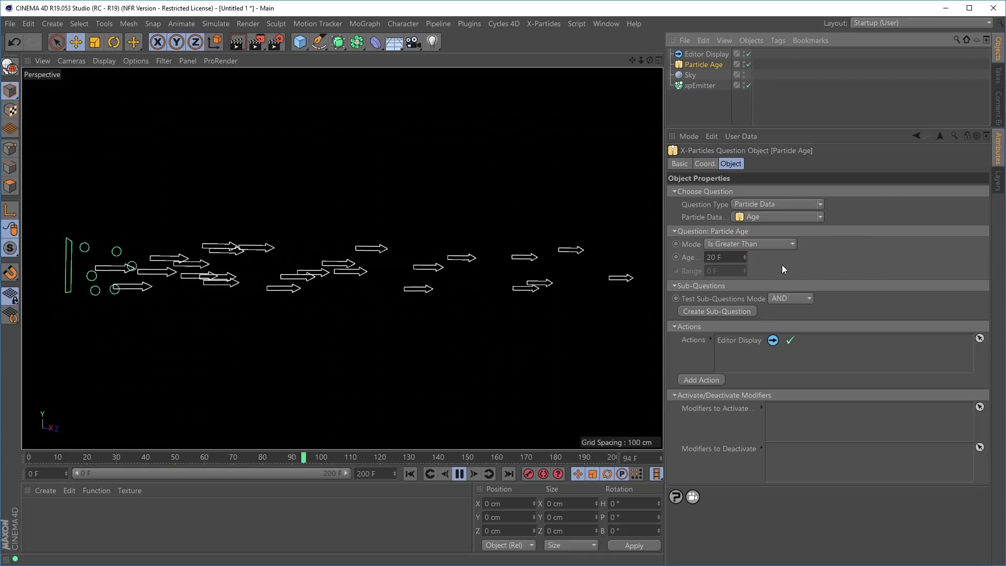
click(700, 86)
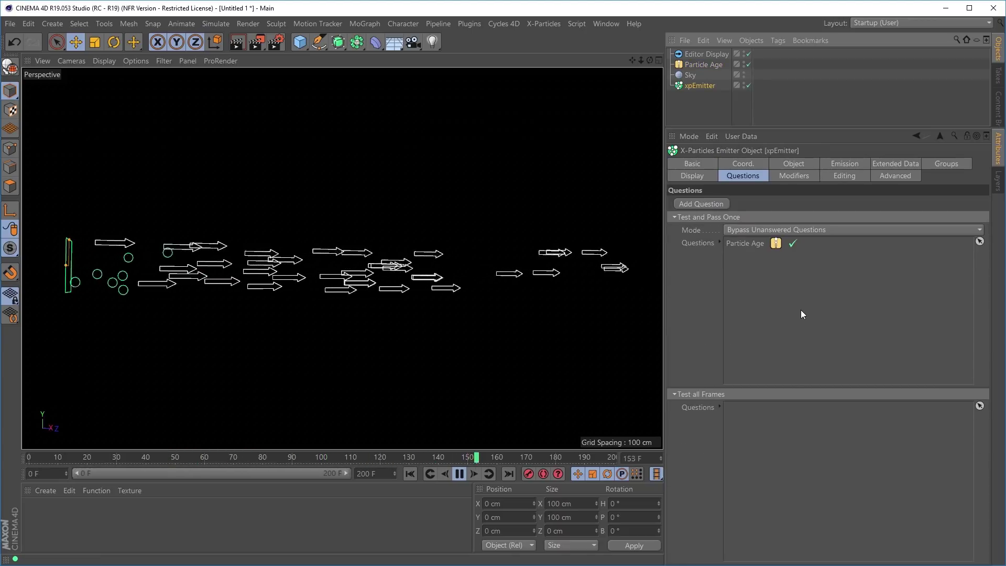
click(708, 204)
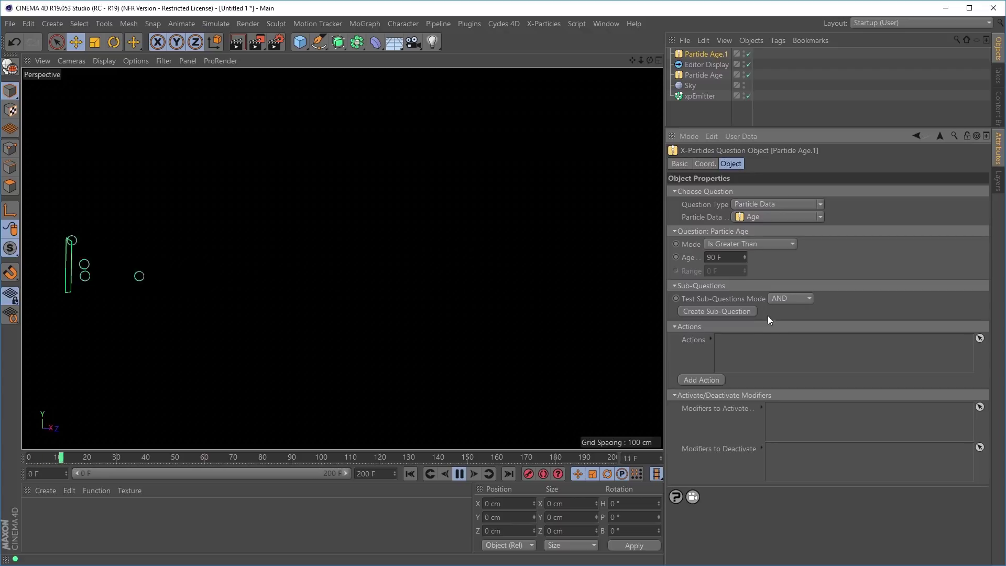
click(820, 216)
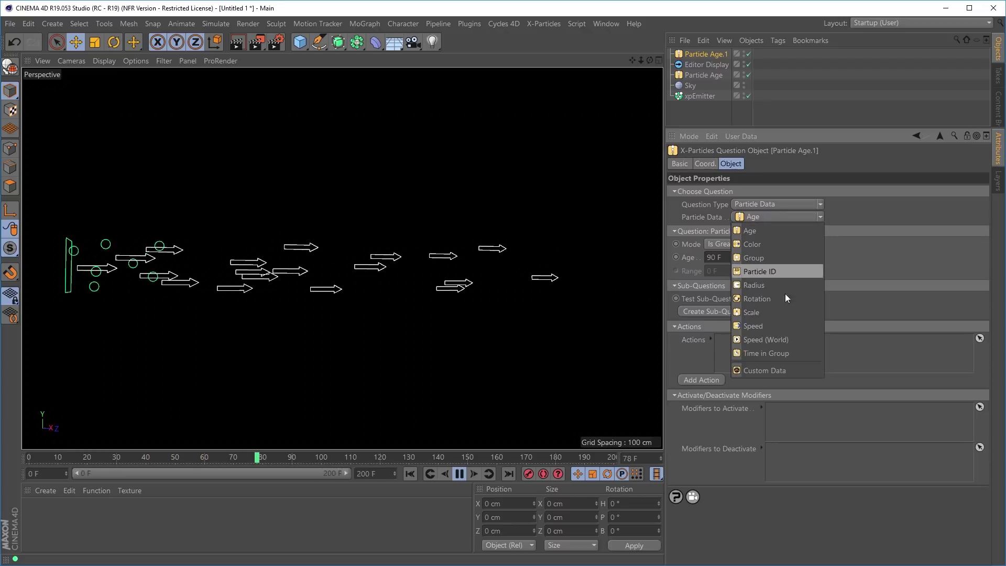
click(757, 325)
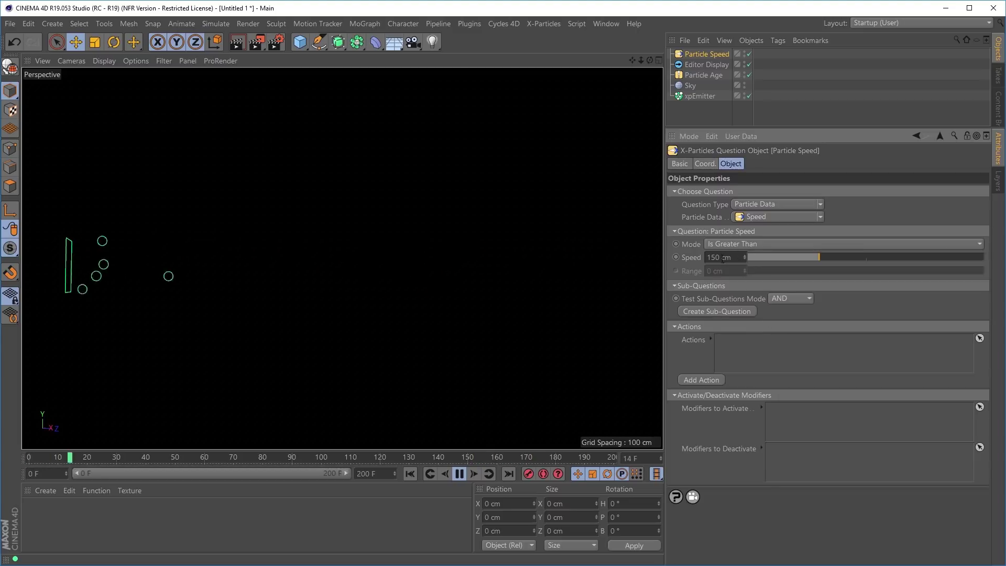
text(250)
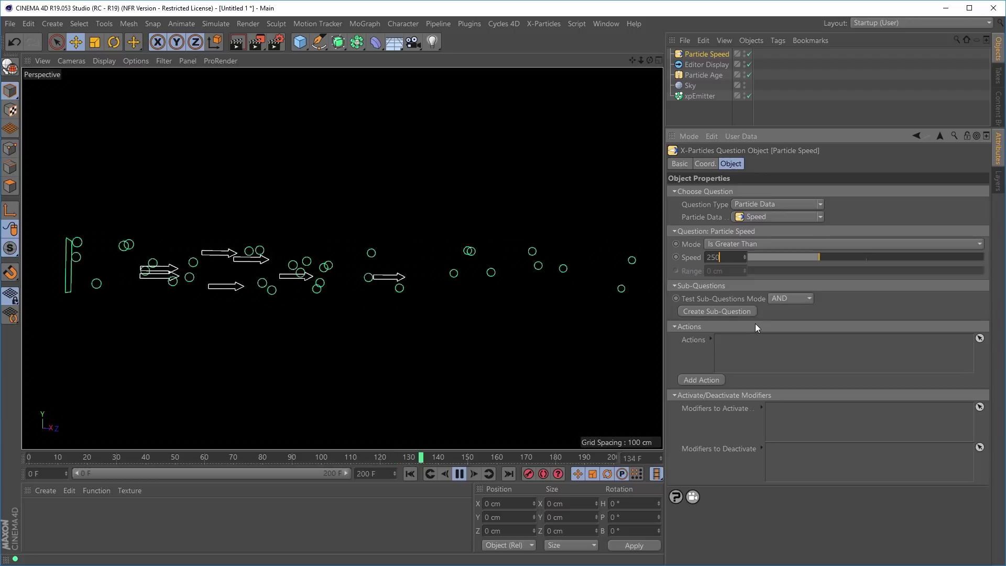
key(Return)
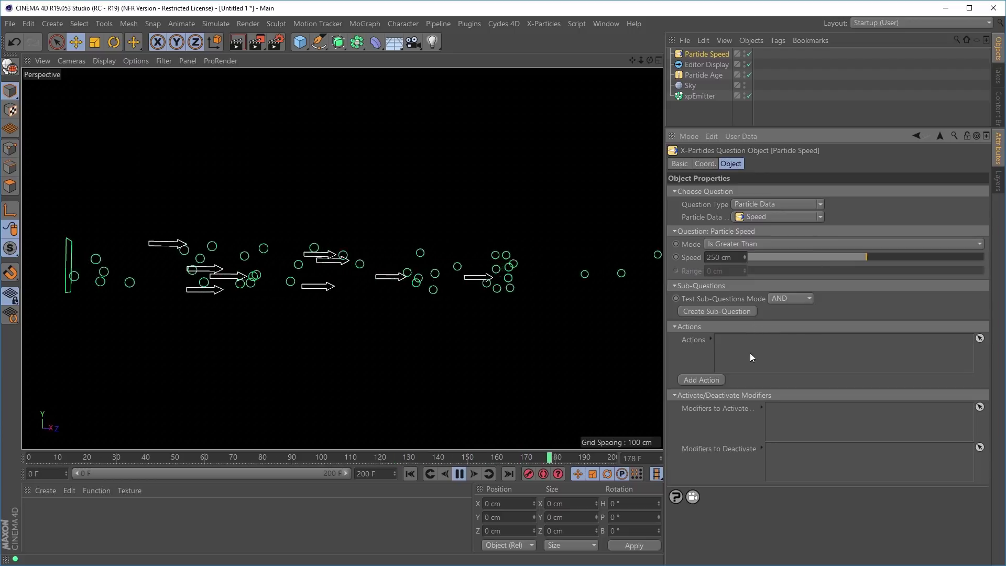
Step: Add an Editor Display action to the Particle Speed question and make it change the particles' editor display to Spheres
click(704, 380)
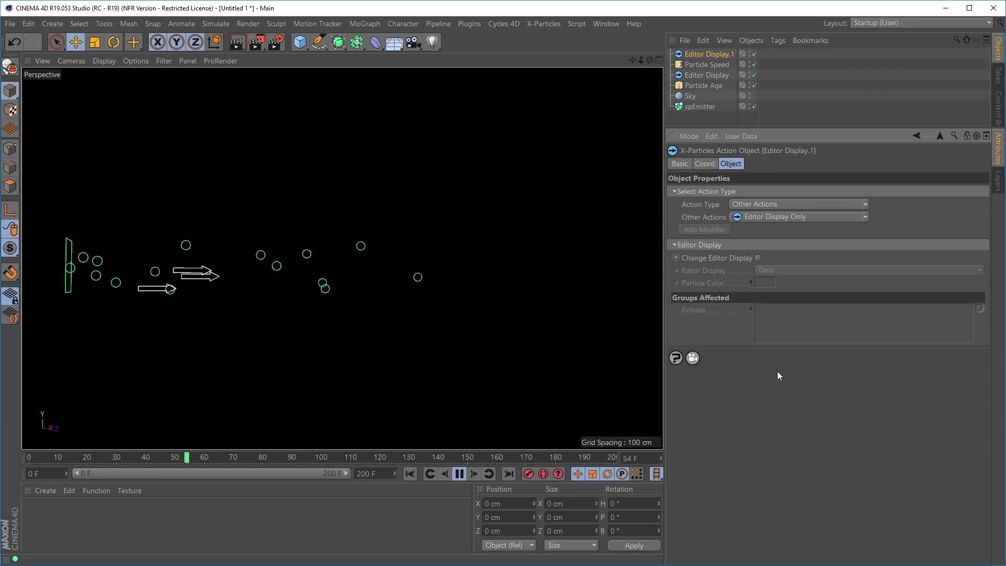
click(757, 257)
click(777, 269)
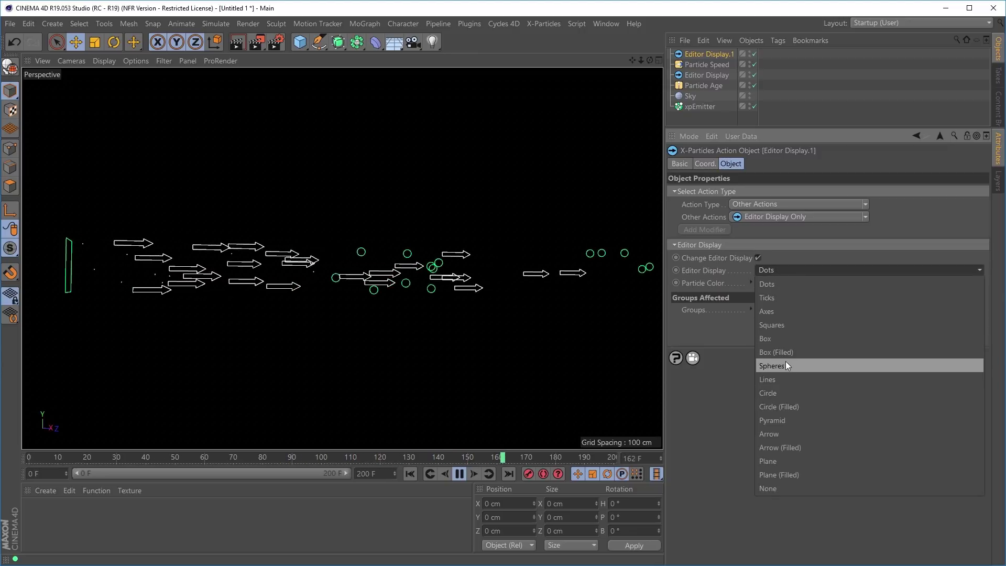
click(785, 365)
Step: Set the sphere display action's particle color to magenta
click(788, 283)
click(828, 276)
click(843, 290)
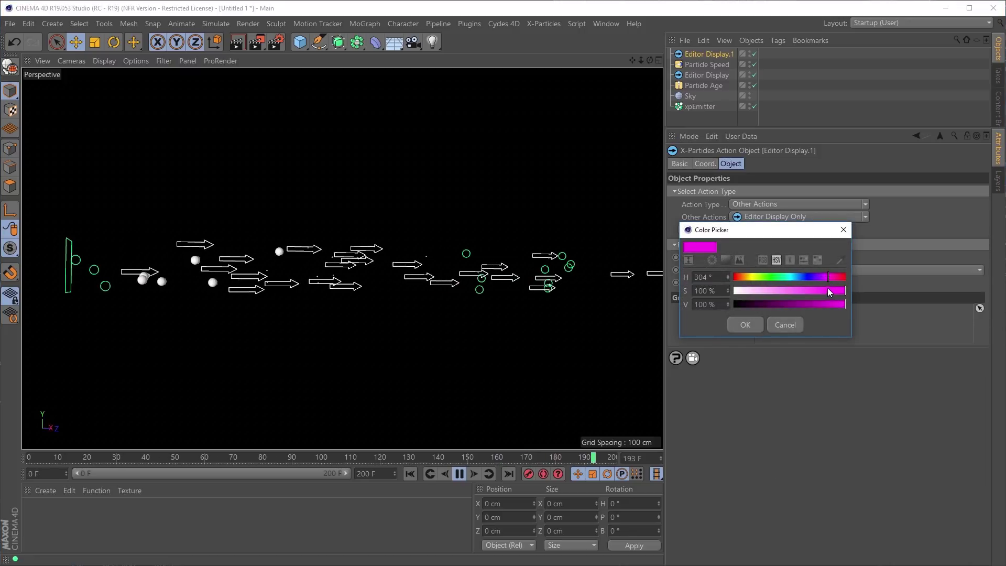
click(748, 325)
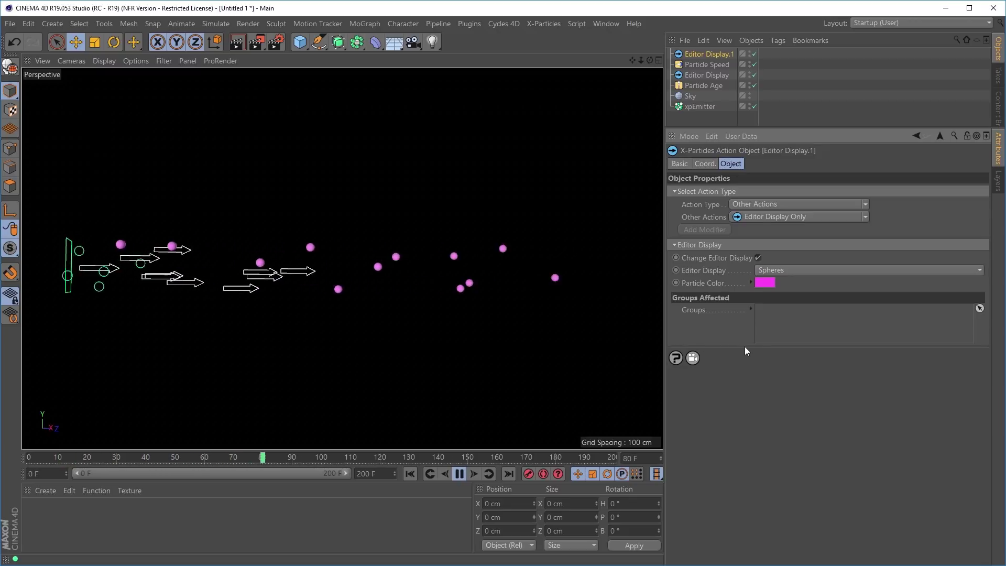
Step: Raise the Particle Speed question's threshold to 300 cm
click(708, 65)
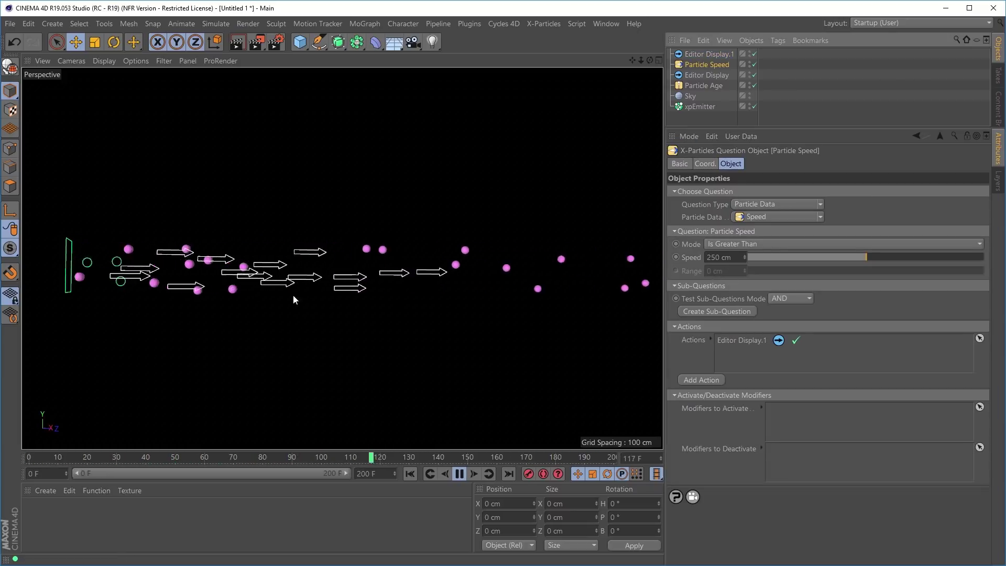
click(722, 257)
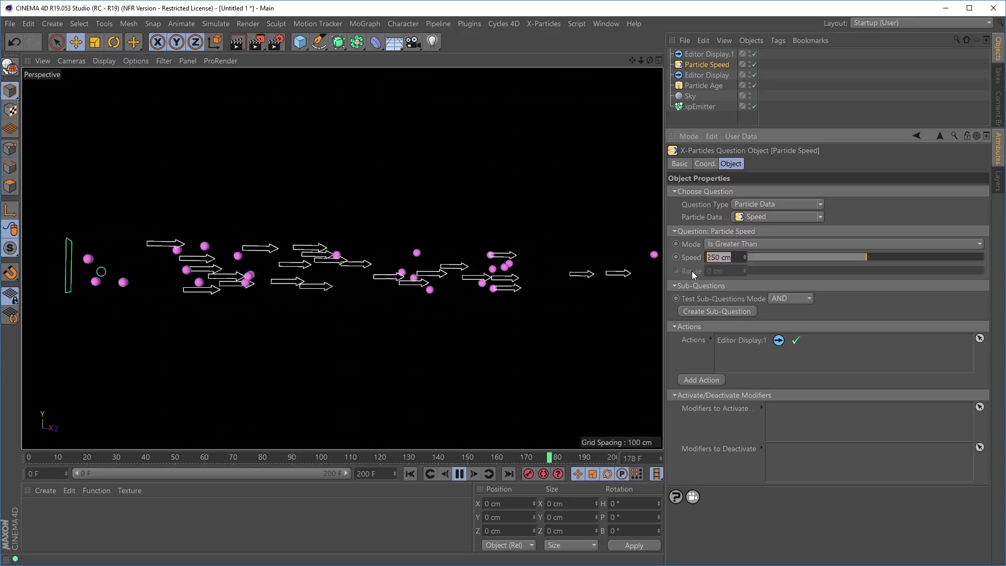
text(300)
key(Return)
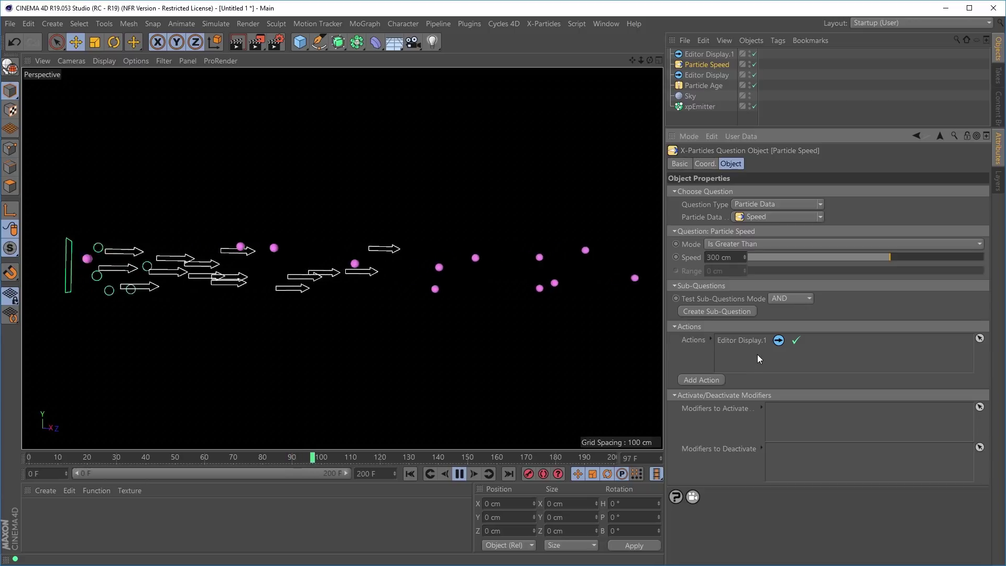
Step: Add a third question to xpEmitter that tests for a Particle ID equal to 25
click(700, 106)
click(704, 204)
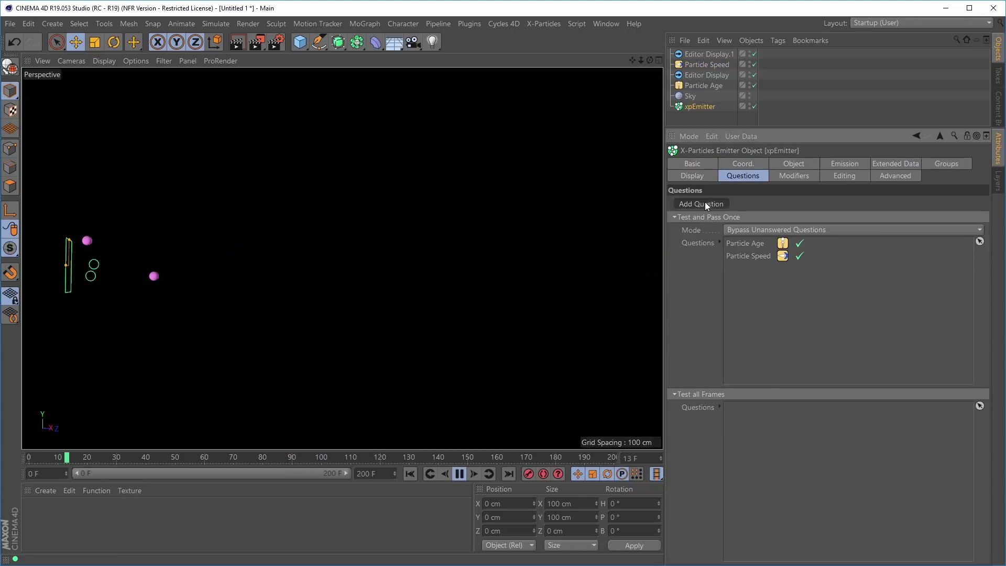
click(820, 217)
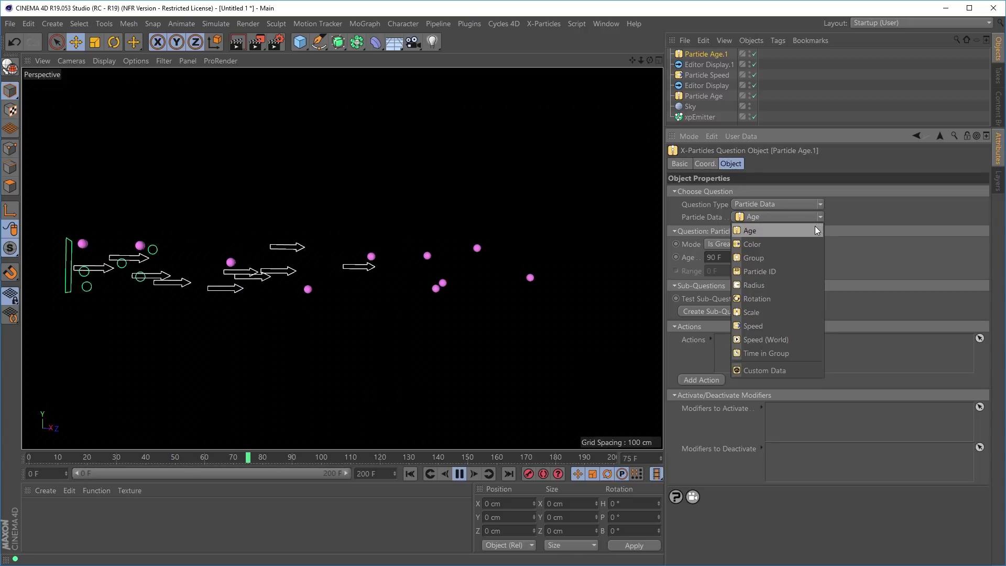
click(769, 271)
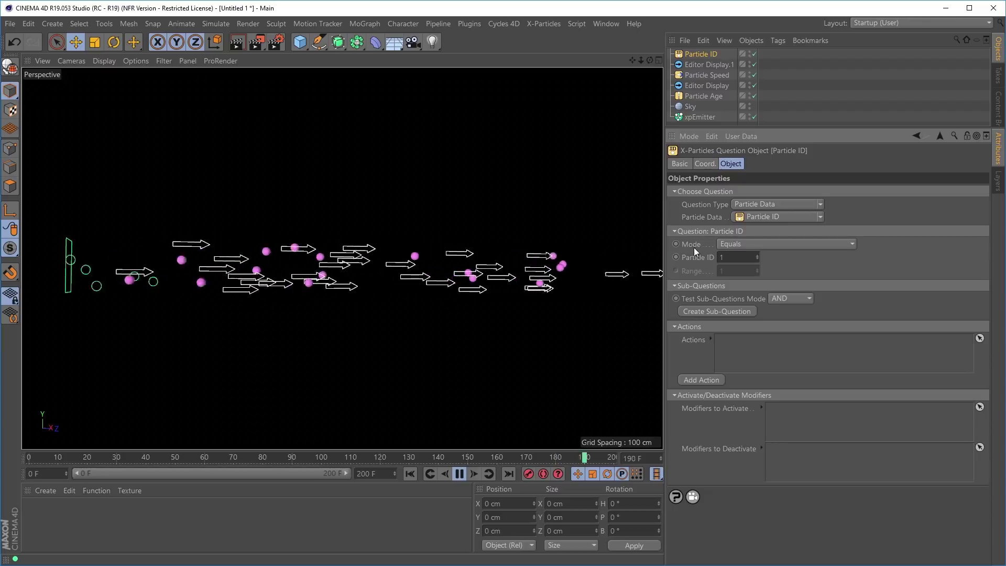
click(735, 258)
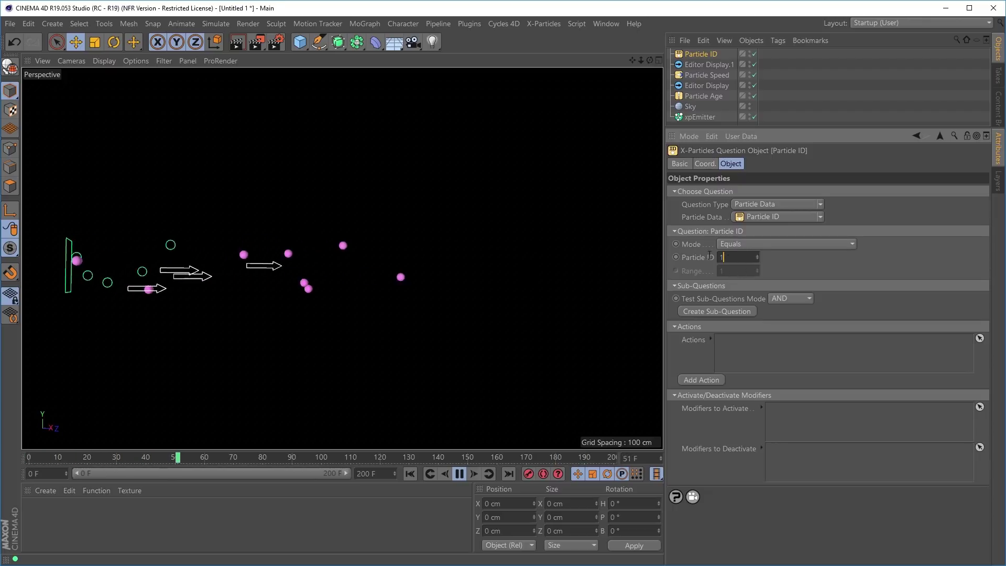
text(25)
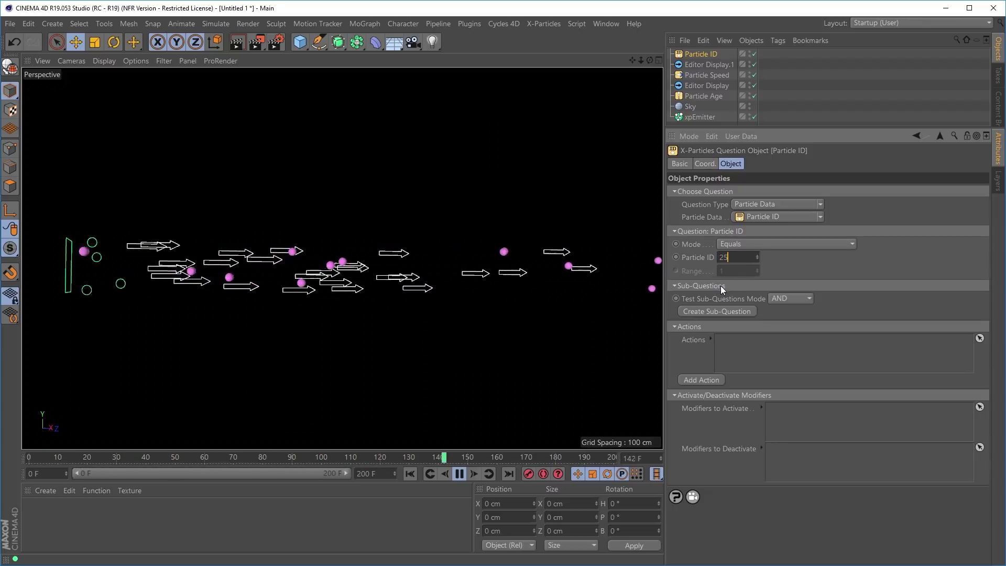
key(Return)
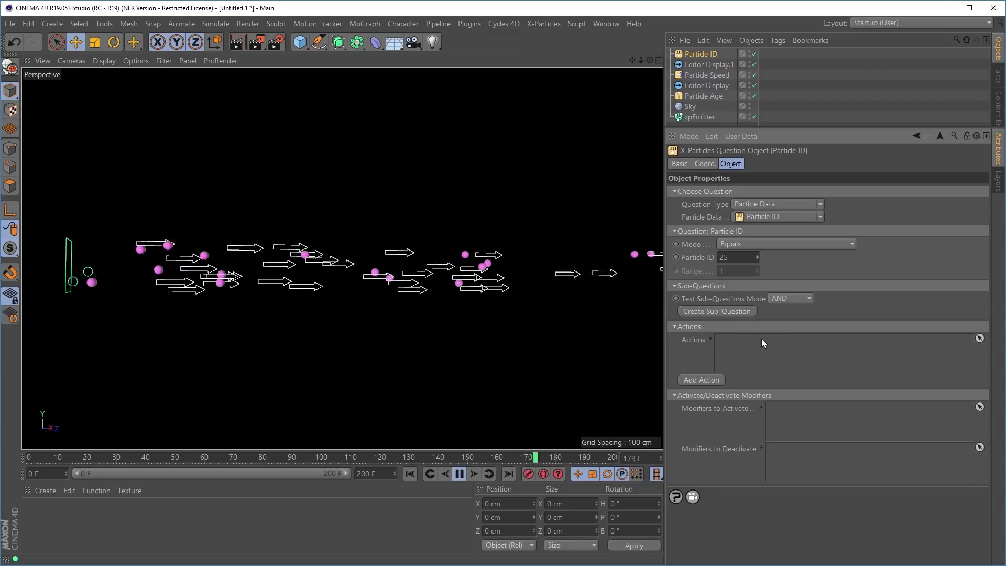
Step: Add an Editor Display action to the Particle ID question and make it change the particles' editor display to Box (Filled)
click(705, 381)
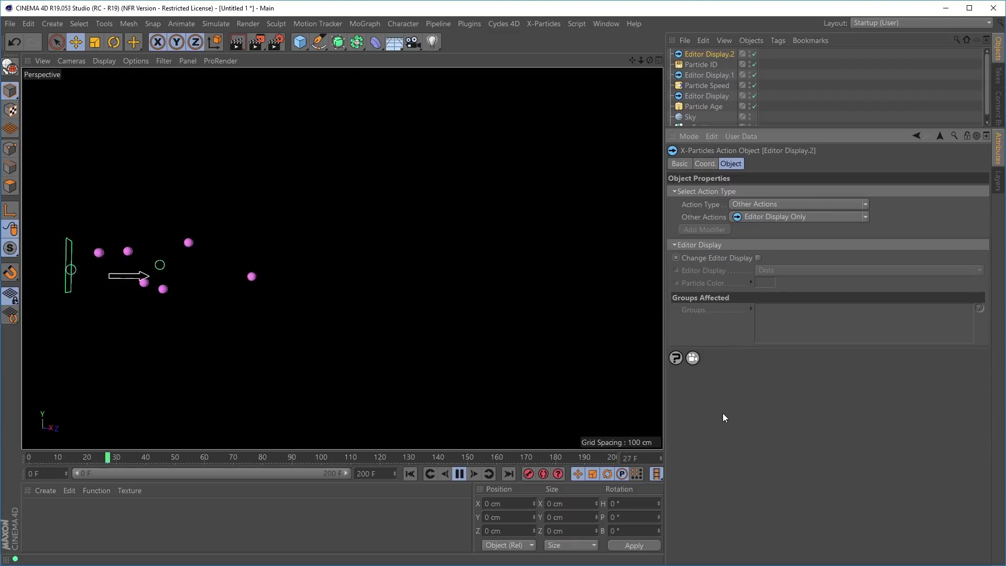
click(758, 258)
click(771, 270)
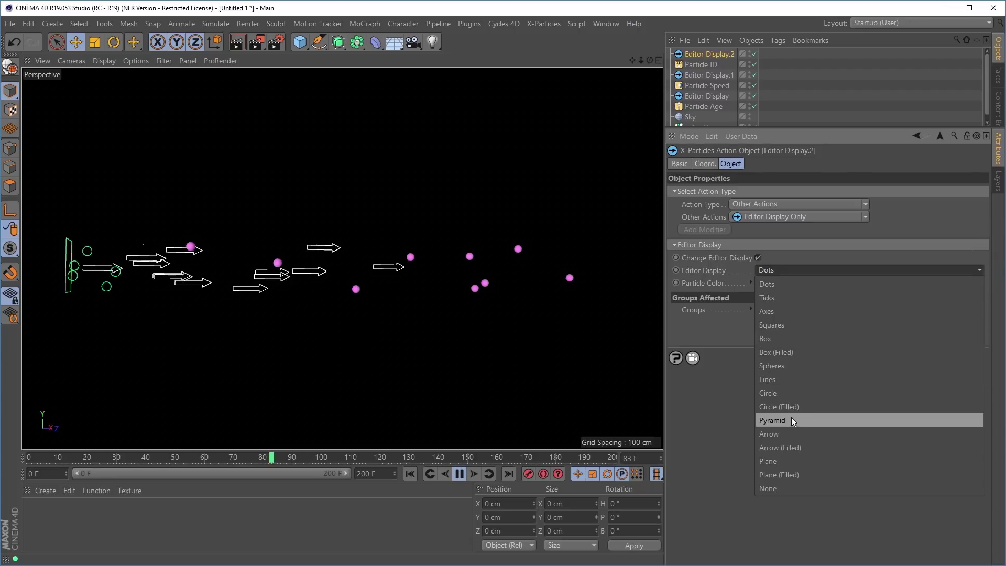
click(775, 352)
Step: Set the filled-box display action's particle color to light blue with hue 200° and saturation 100%
click(766, 284)
drag(805, 279, 849, 297)
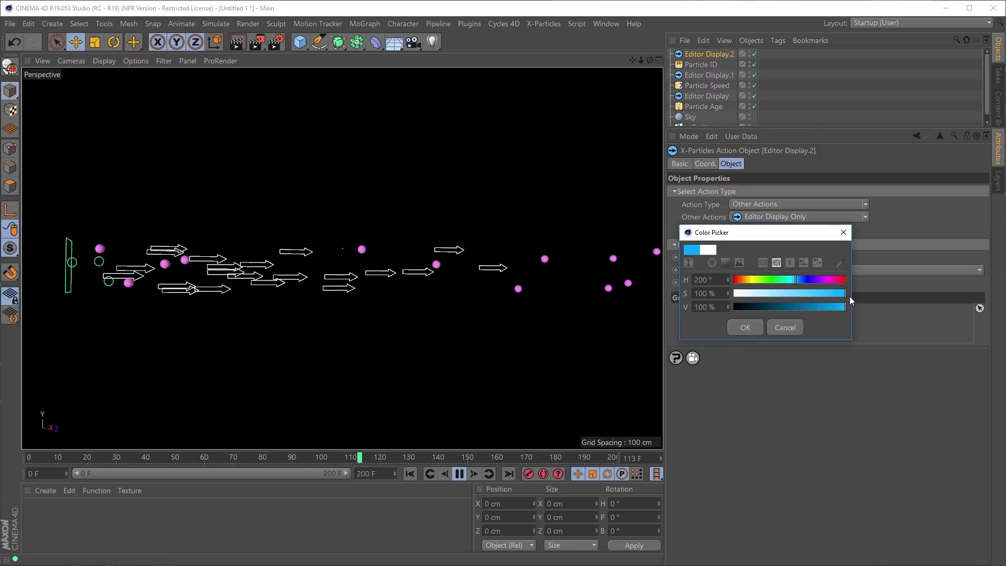
click(746, 328)
Step: Replay the simulation from the start, pause it at frame 108, and review the Particle ID question and its action
click(410, 473)
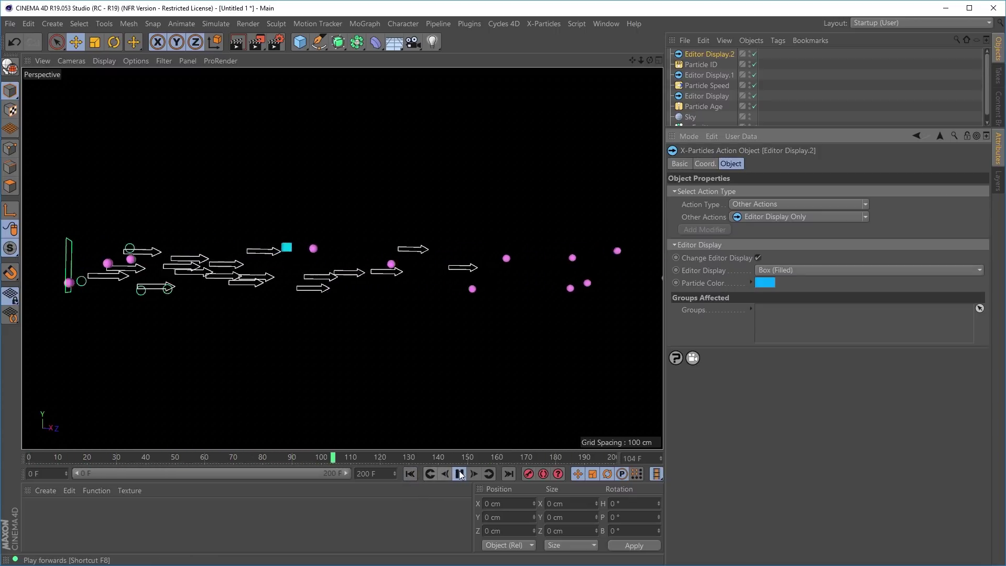
key(F8)
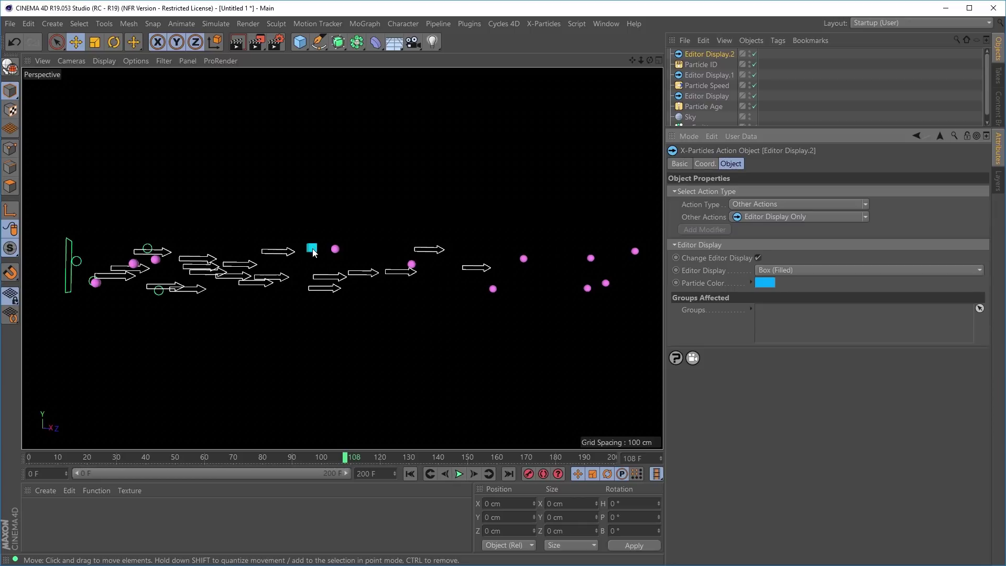
click(700, 64)
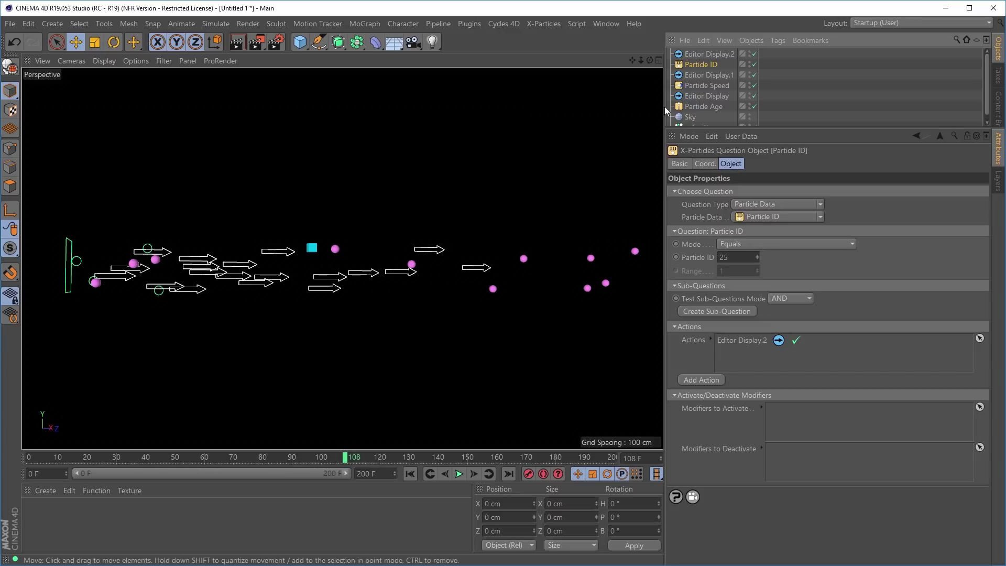
click(709, 54)
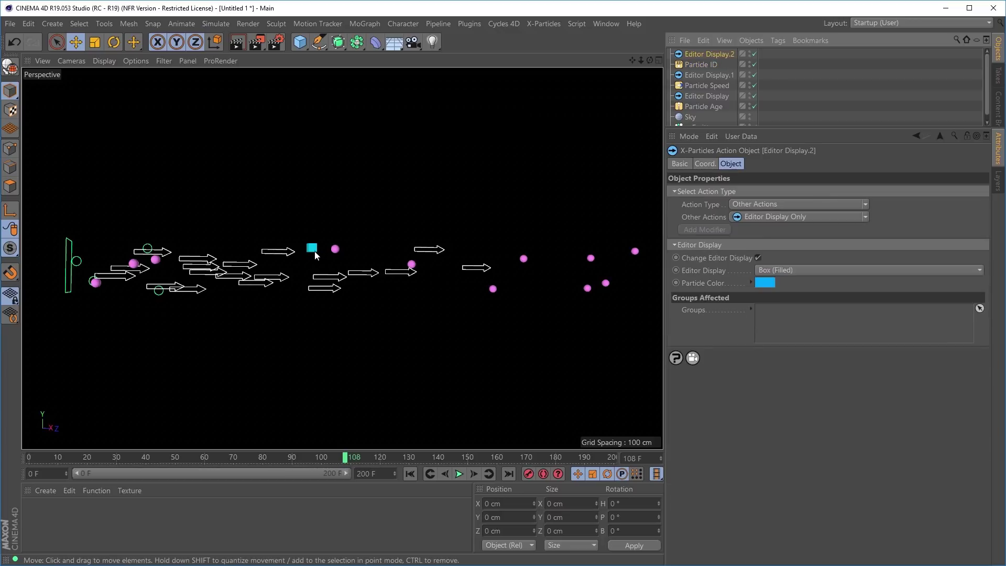
Step: Make the Particle ID question test for IDs greater than 80 and replay the simulation from the start
click(701, 63)
click(743, 245)
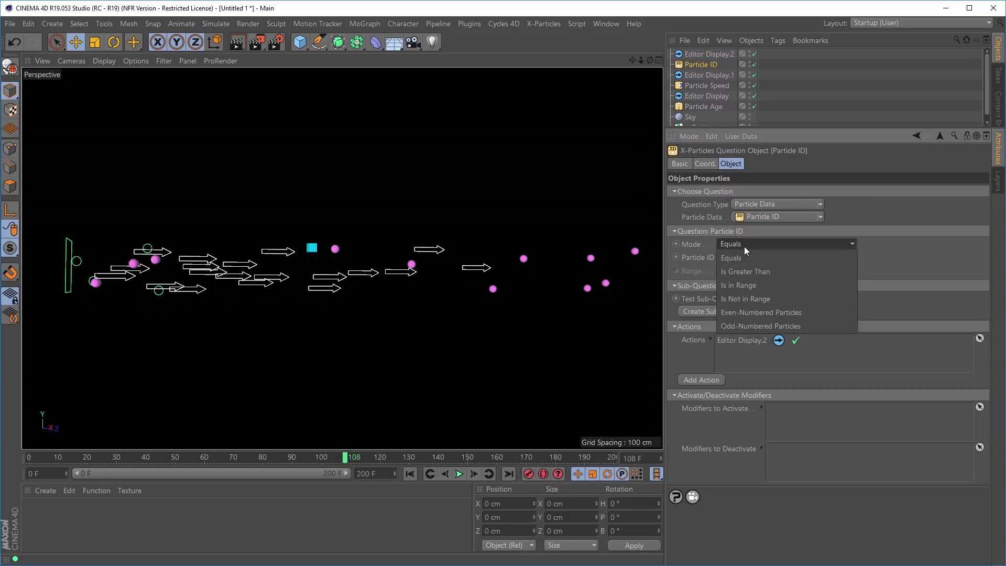
click(750, 273)
click(736, 257)
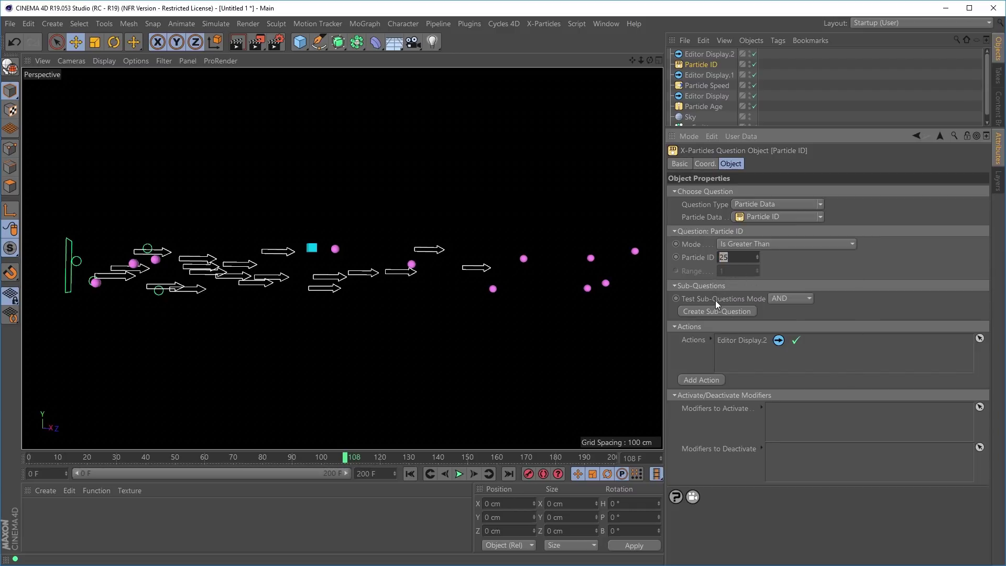
text(80)
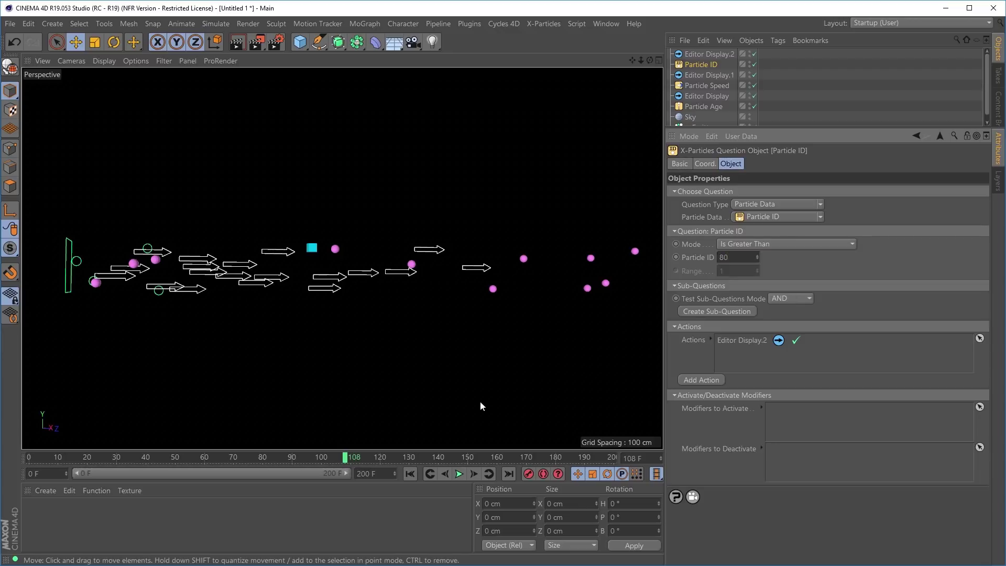
click(411, 474)
click(460, 473)
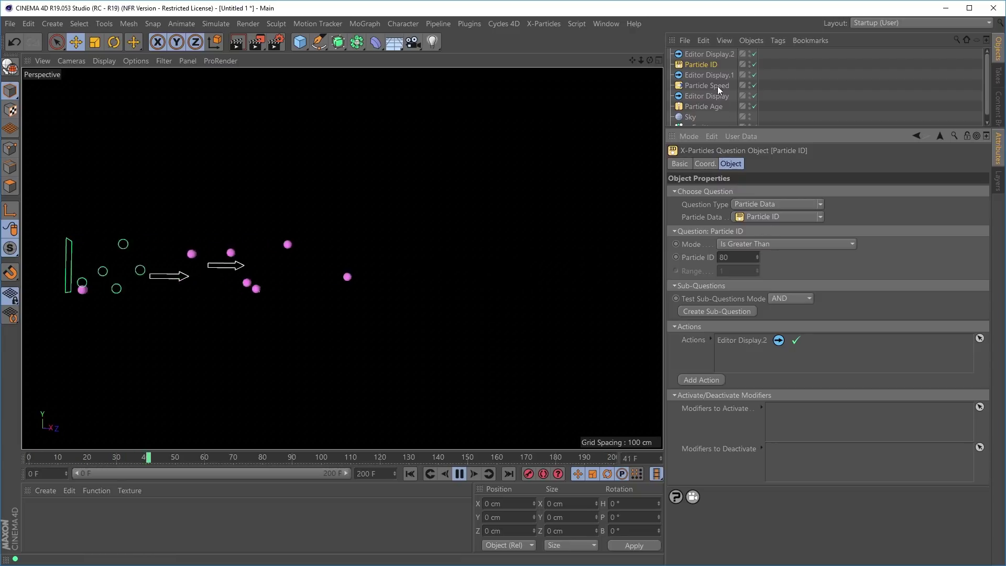
Step: Set xpEmitter's birthrate to 30, replay the simulation from the start, and enlarge the object list to show every object
drag(987, 103, 987, 108)
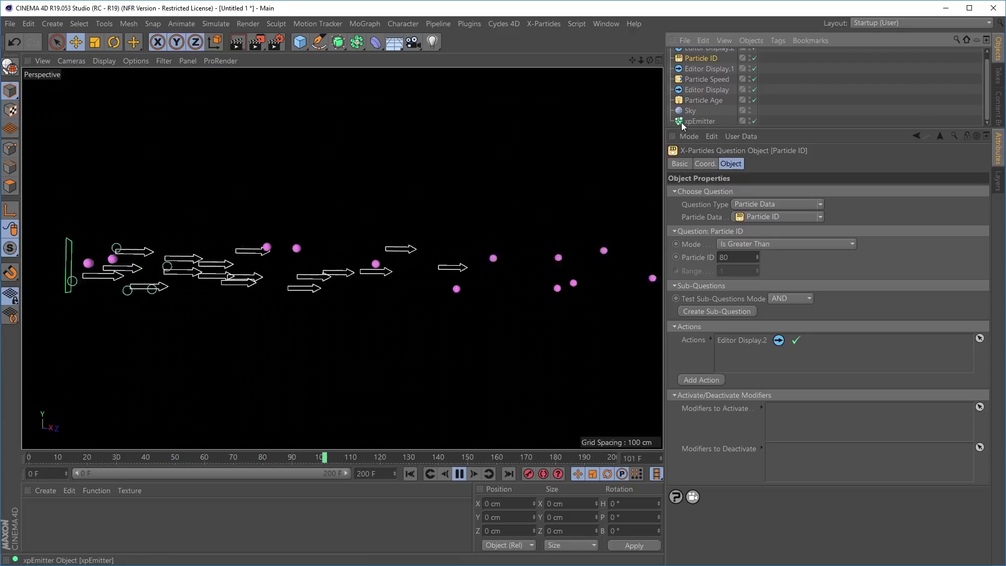
click(700, 121)
click(838, 164)
double_click(749, 303)
text(30)
key(Return)
click(410, 474)
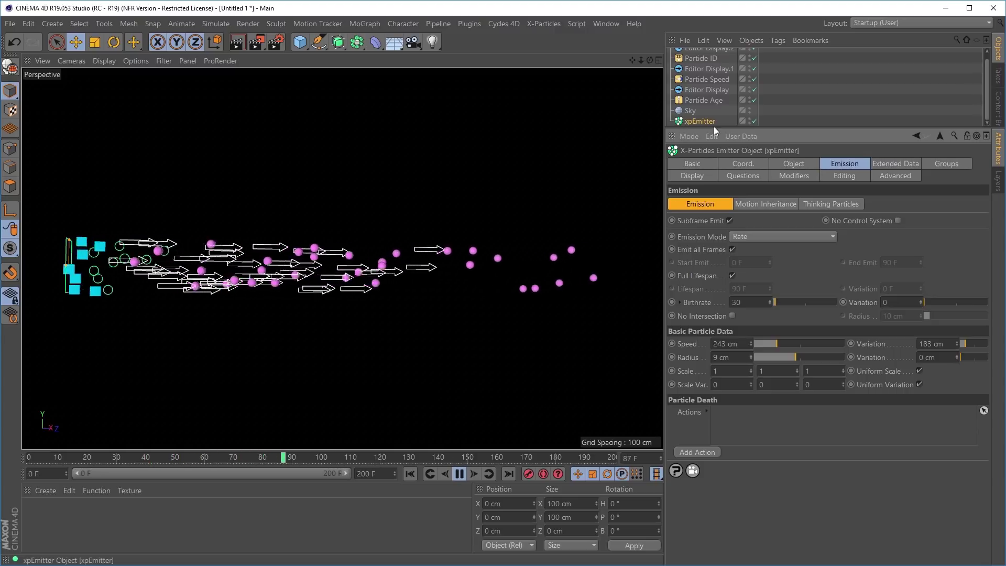
drag(814, 126, 814, 167)
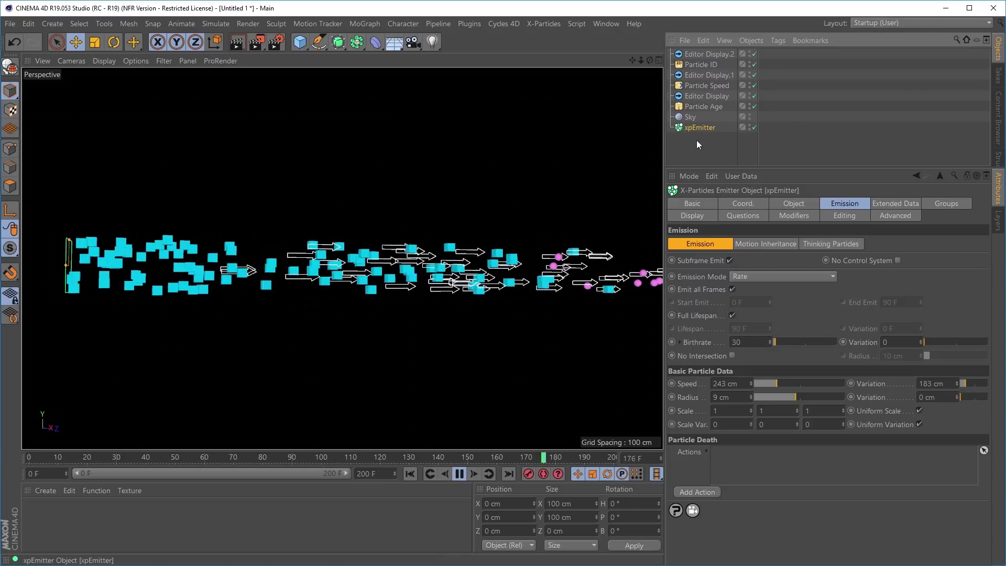
Step: Disable xpEmitter's Particle Age question and its Particle Speed question in turn, replaying the simulation from the start after each
click(745, 215)
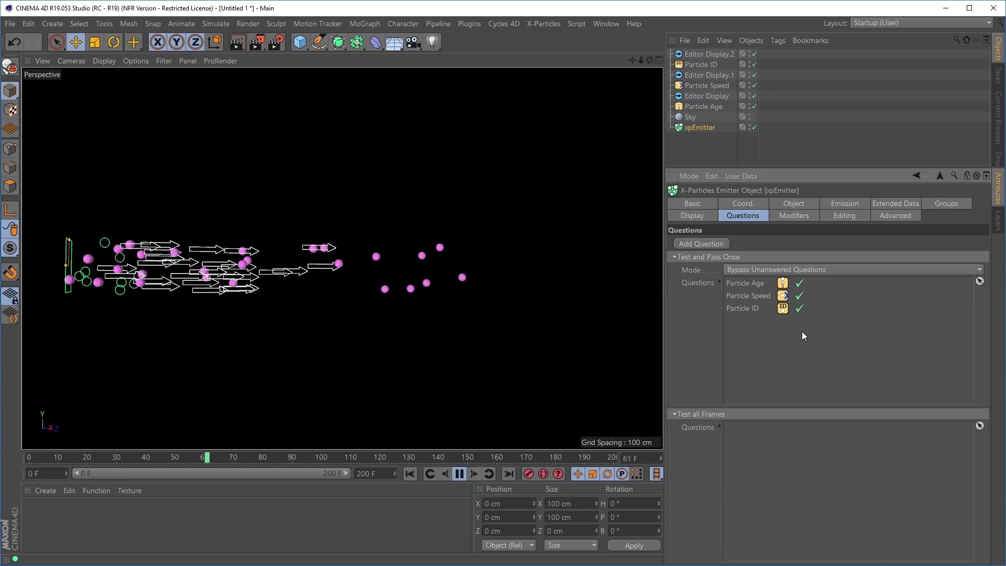
click(800, 285)
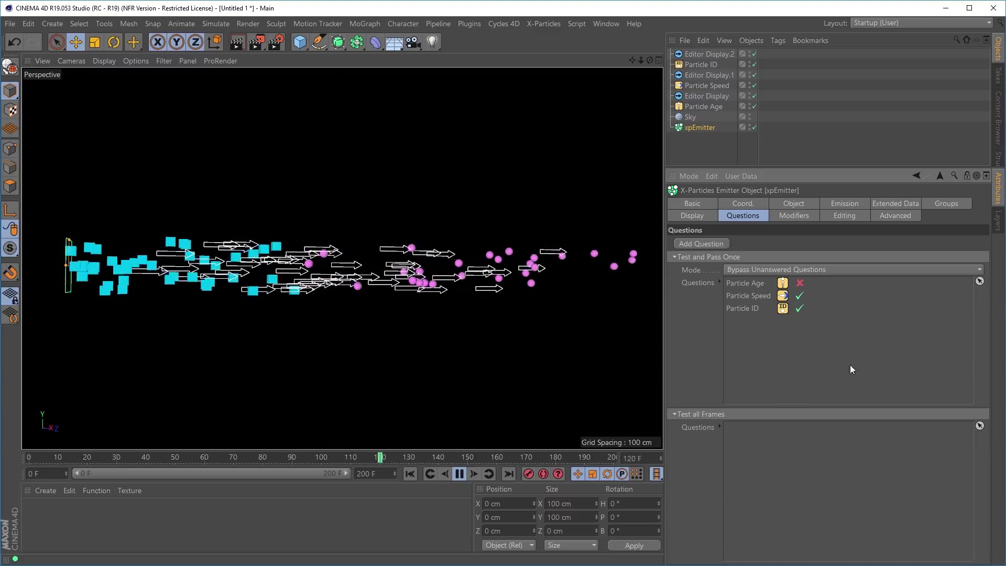
click(411, 475)
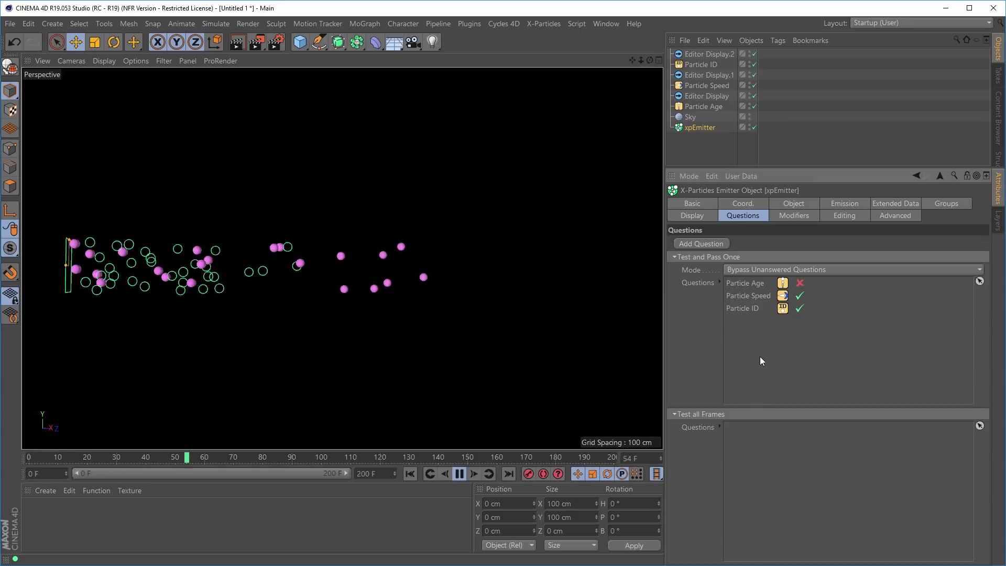
click(800, 296)
click(410, 475)
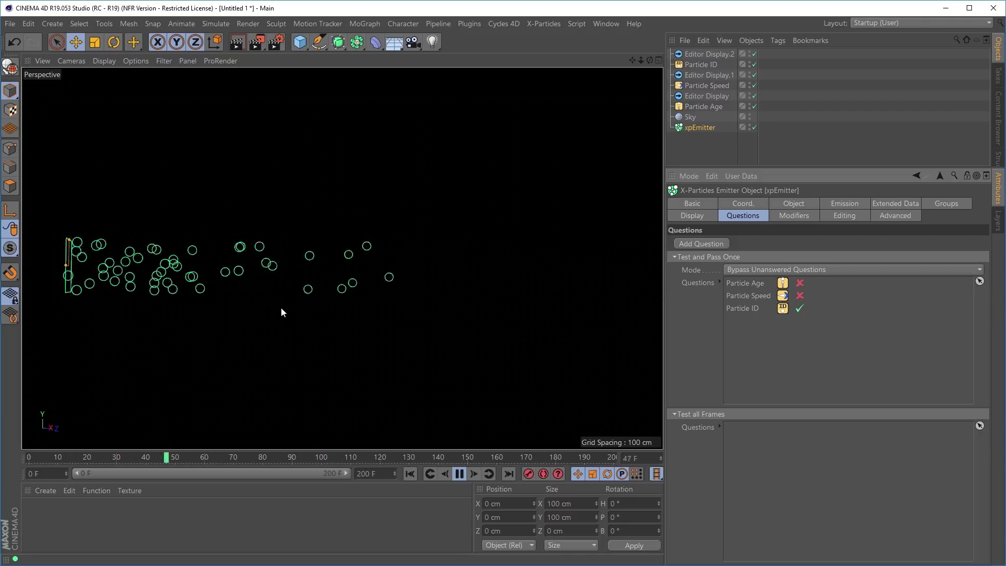
Step: Re-enable the Particle Age and Particle Speed questions on xpEmitter
click(799, 283)
click(799, 296)
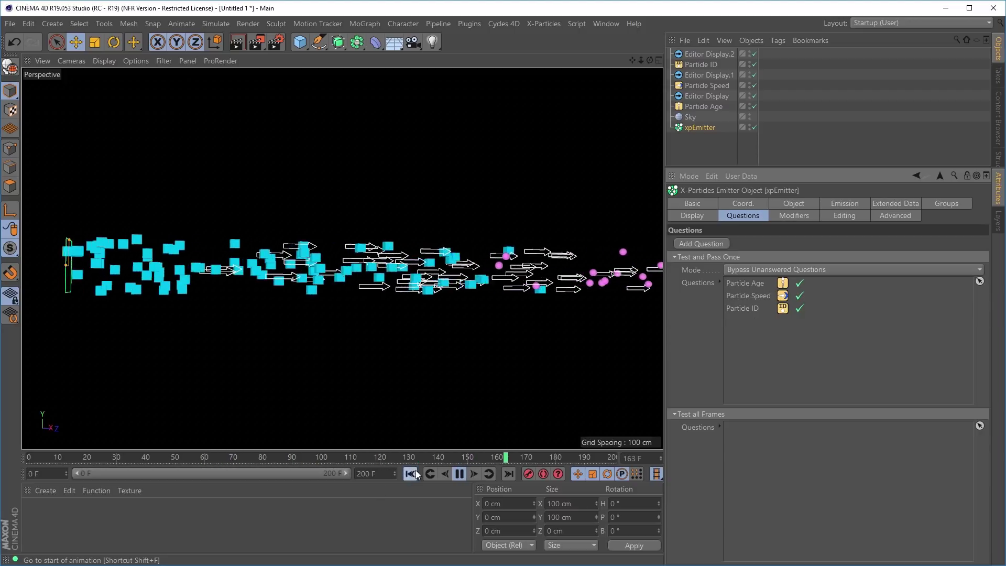